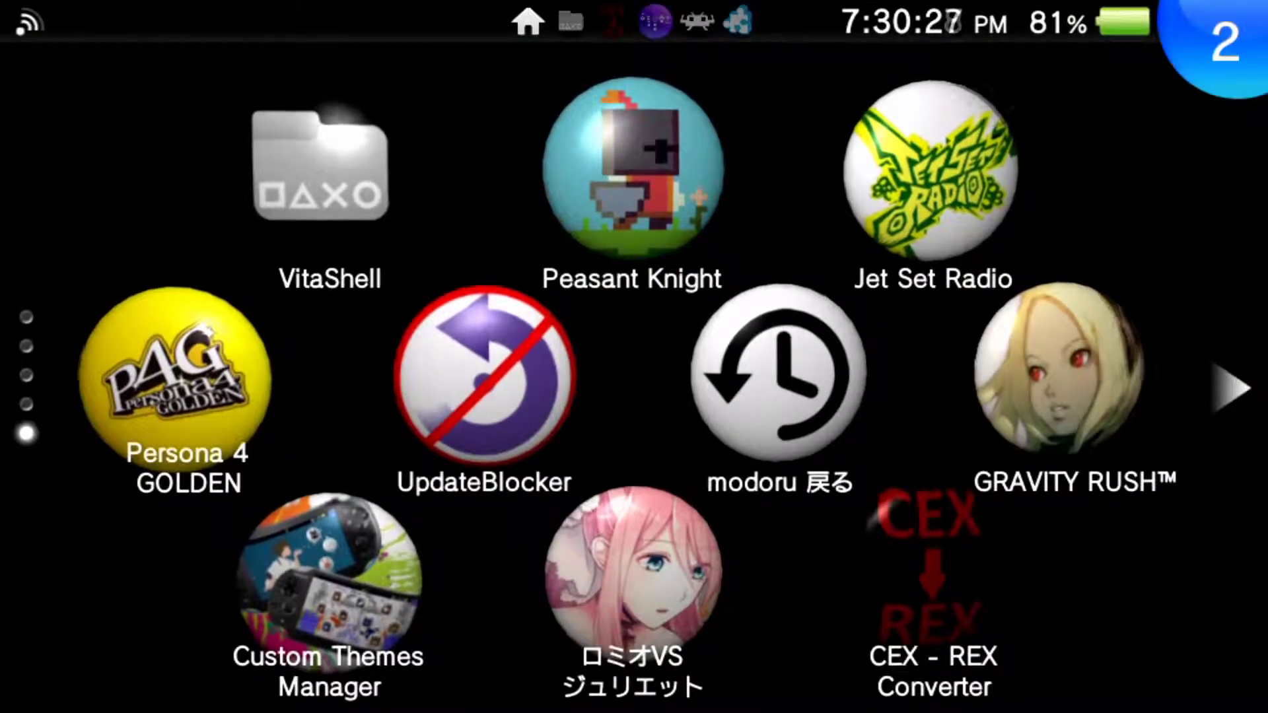
# Launch Persona 4 GOLDEN from its bubble on the home screen.
pyautogui.click(175, 379)
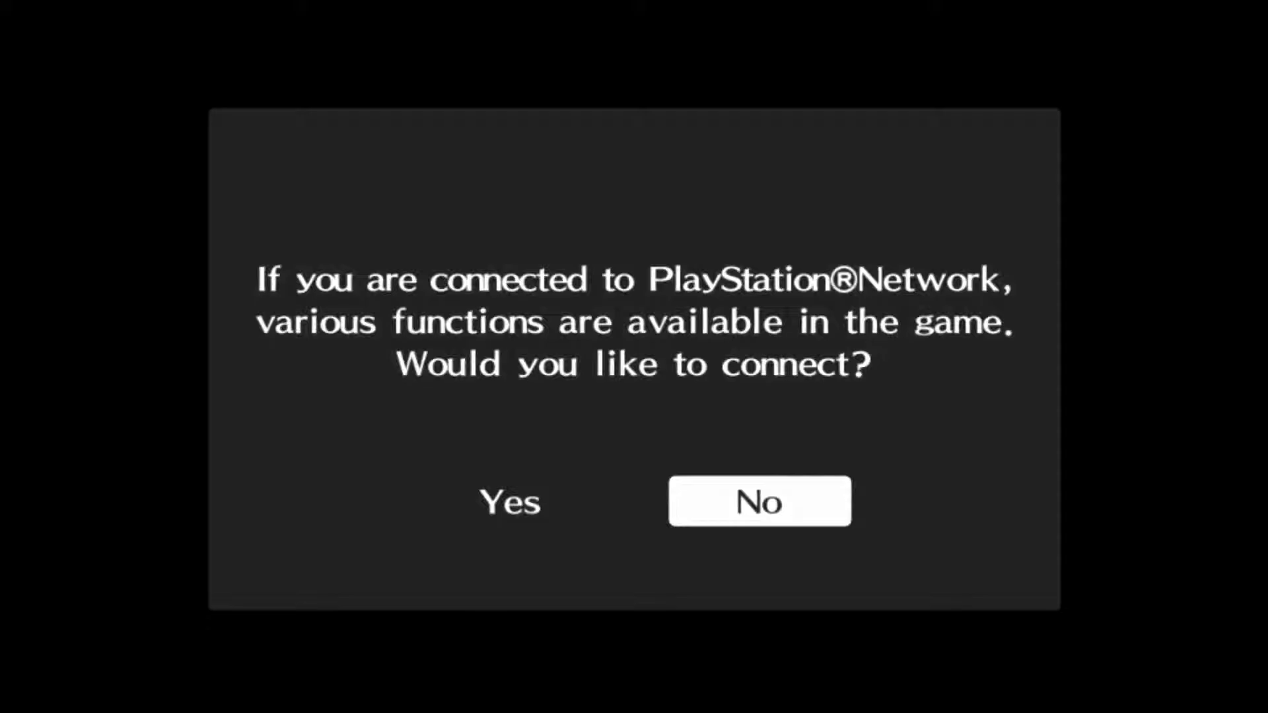
# Decline the PlayStation Network connection to start offline, then close the game.
pyautogui.press('Return')
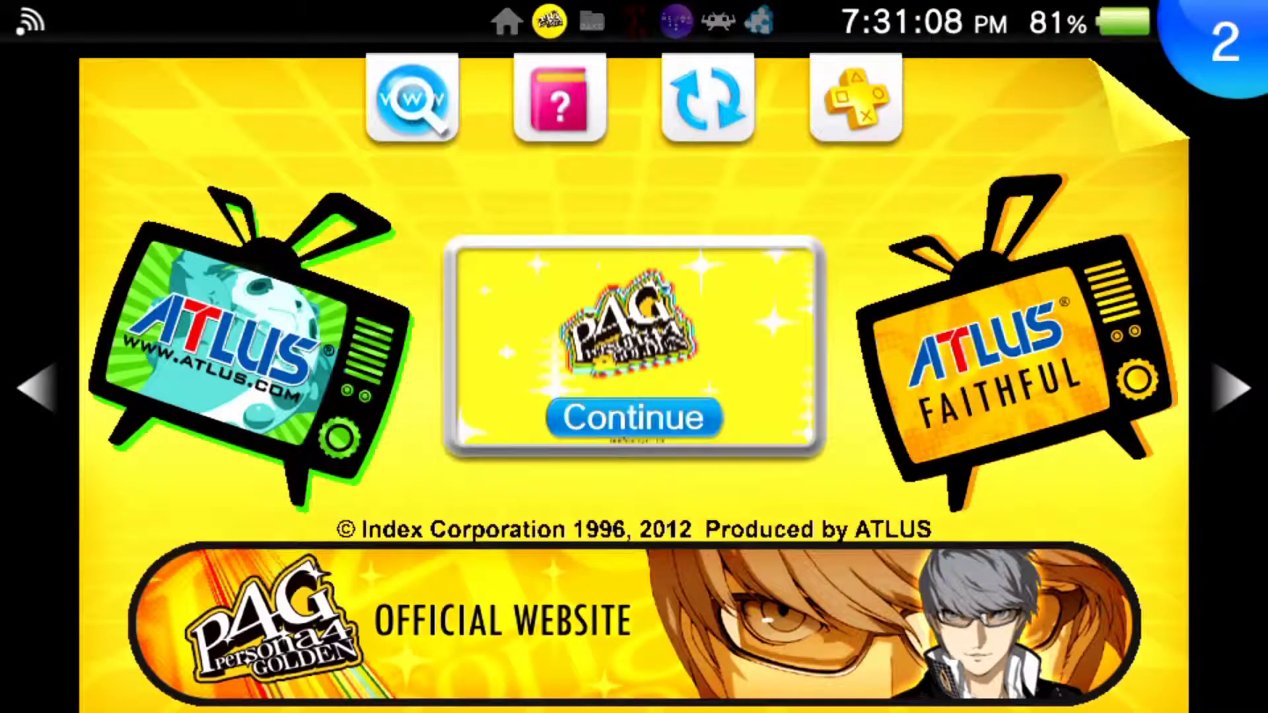
pyautogui.moveTo(1248, 13); pyautogui.dragTo(595, 462)
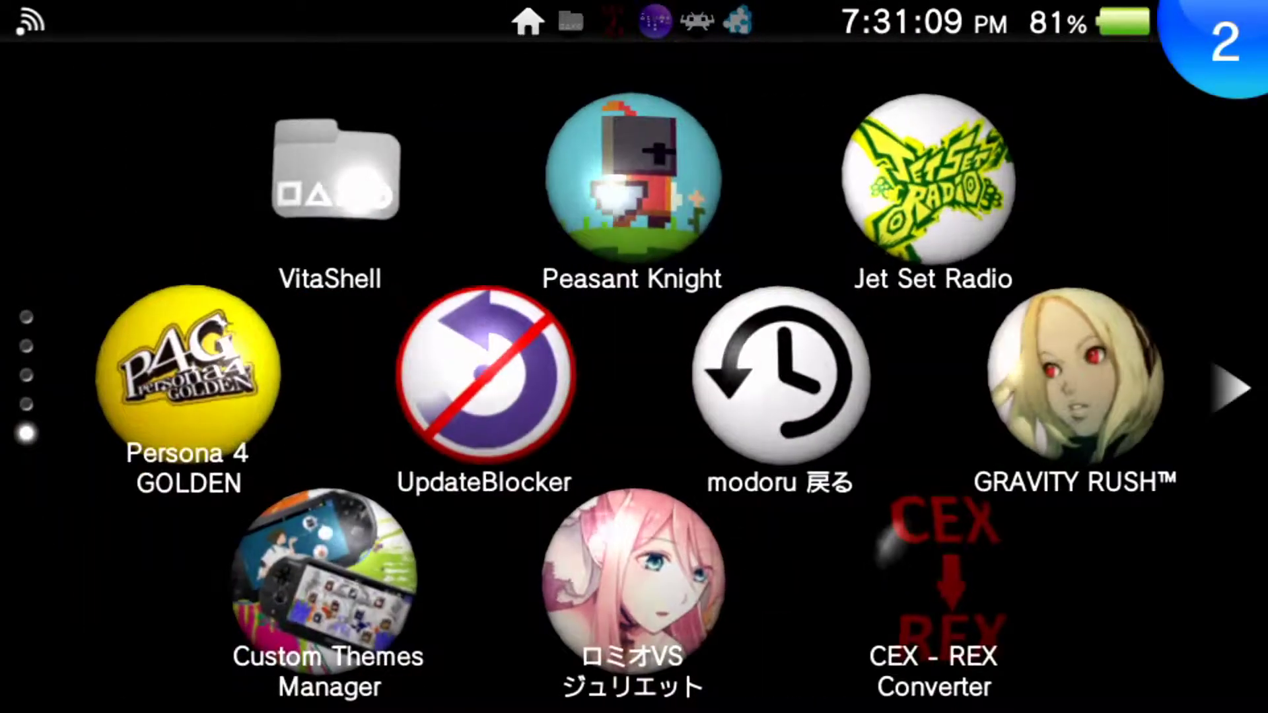
# Navigate VitaShell from the storage device list into ur0:user/00/trophy.
pyautogui.scroll(2, 634, 357)
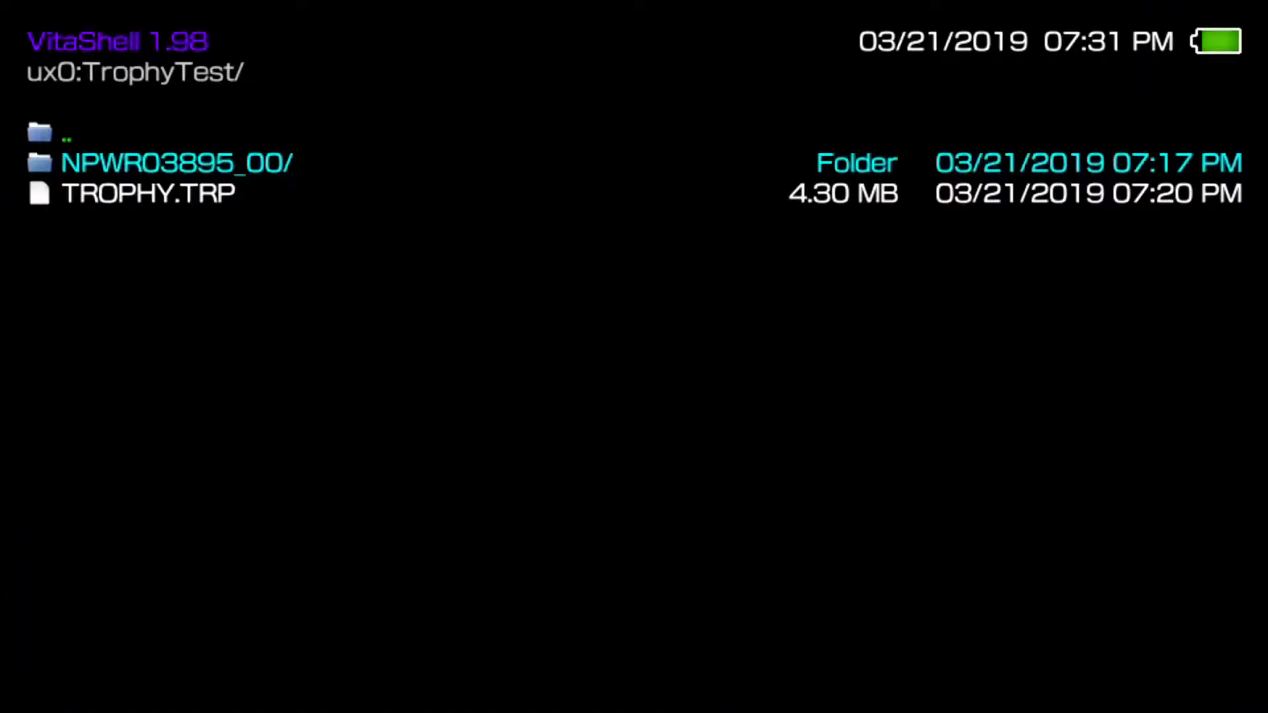
pyautogui.press('Escape')
pyautogui.press('Escape')
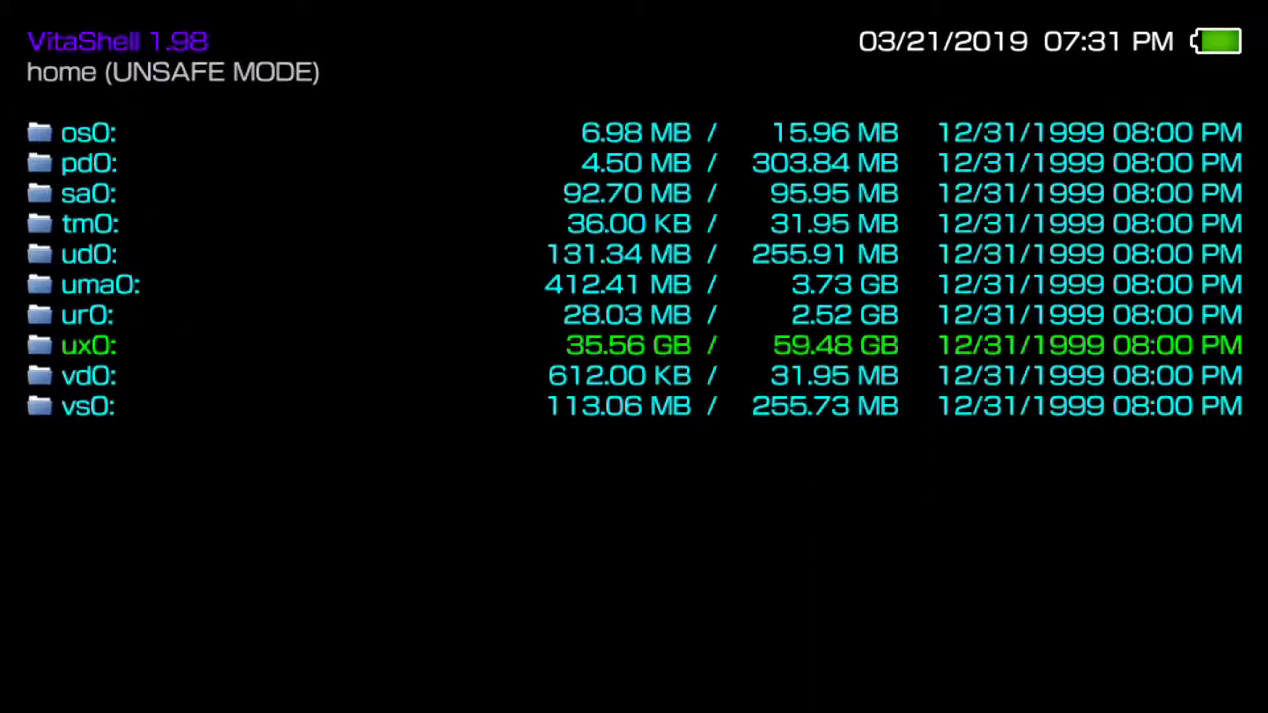
pyautogui.press('Up')
pyautogui.press('Return')
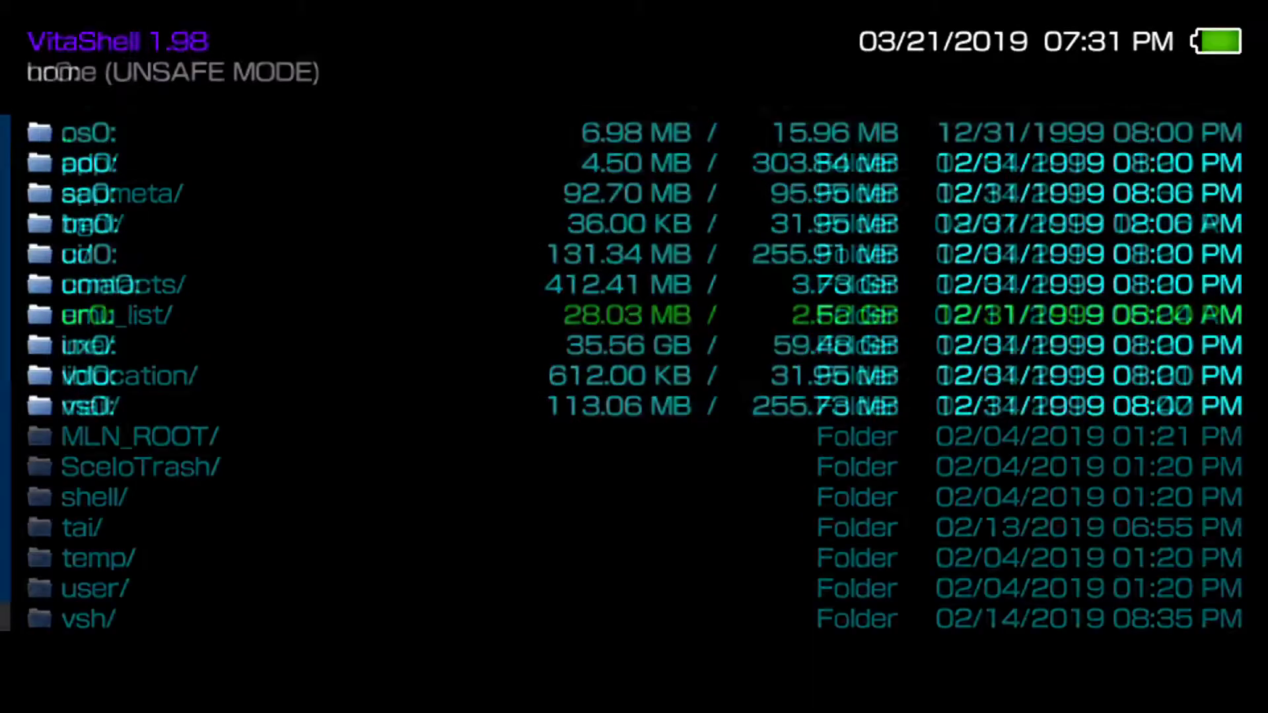
pyautogui.press('Down')
pyautogui.press('Down')
pyautogui.press('Down')
pyautogui.press('Down')
pyautogui.press('Down')
pyautogui.press('Down')
pyautogui.press('Down')
pyautogui.press('Down')
pyautogui.press('Down')
pyautogui.press('Down')
pyautogui.press('Down')
pyautogui.press('Down')
pyautogui.press('Down')
pyautogui.press('Down')
pyautogui.press('Down')
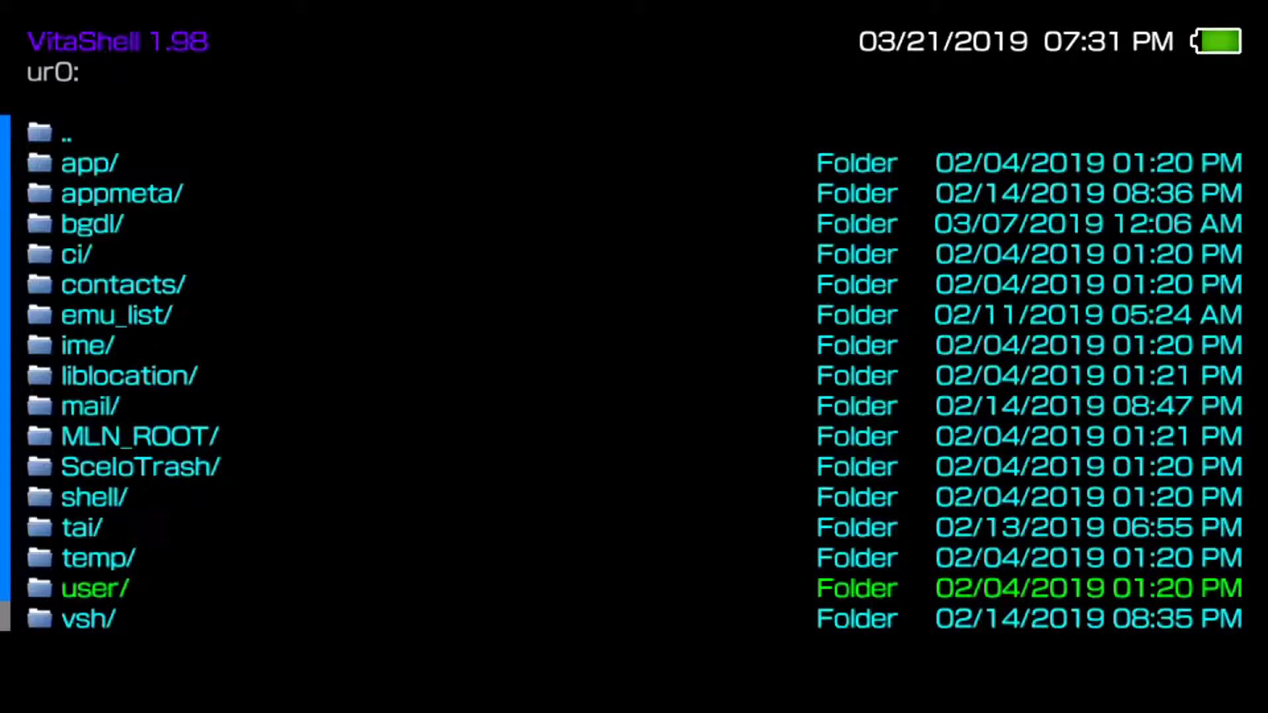
pyautogui.press('Return')
pyautogui.press('Down')
pyautogui.press('Return')
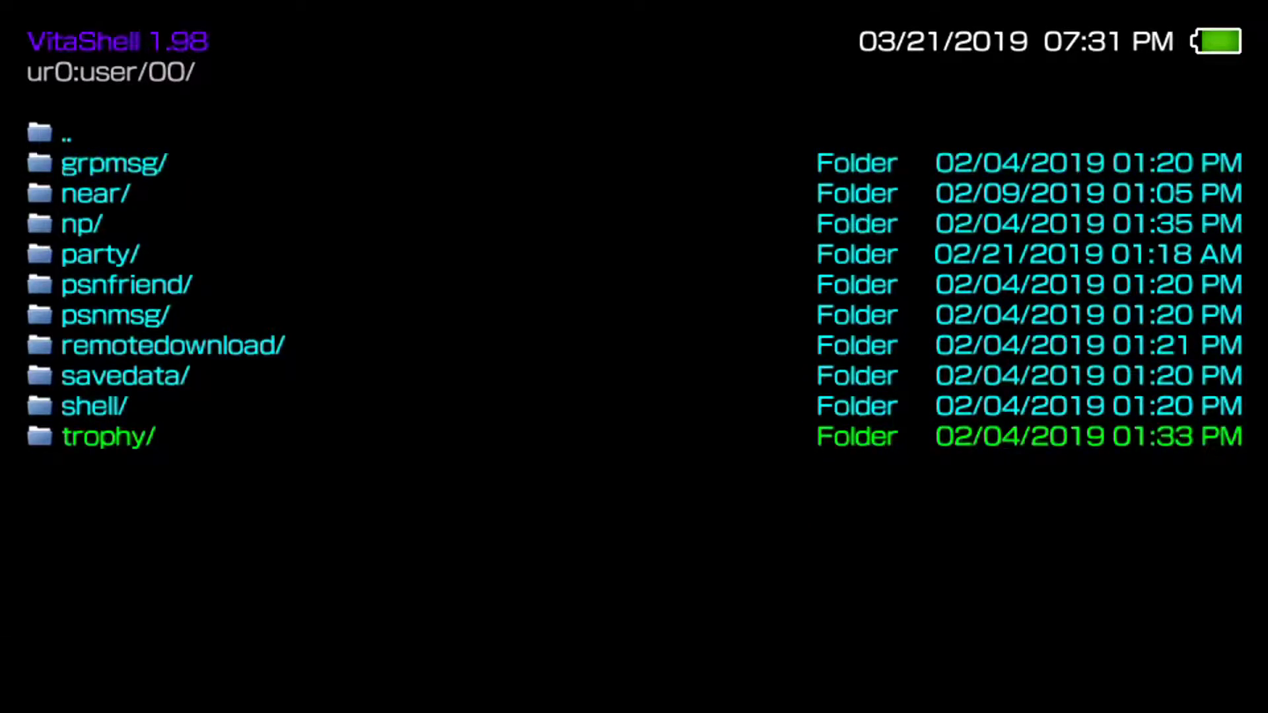
pyautogui.press('Return')
# Enter the data folder, browse the NPWR trophy folders, then return to trophy.
pyautogui.press('Down')
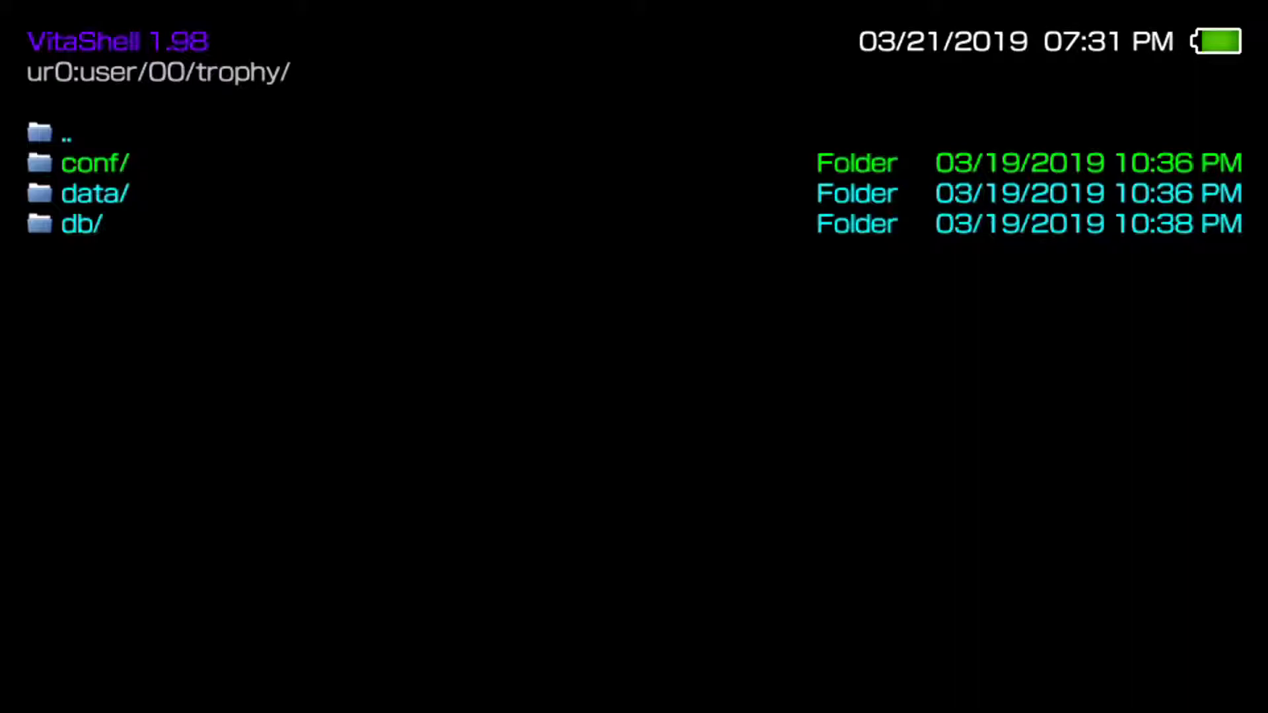
pyautogui.press('Down')
pyautogui.press('Return')
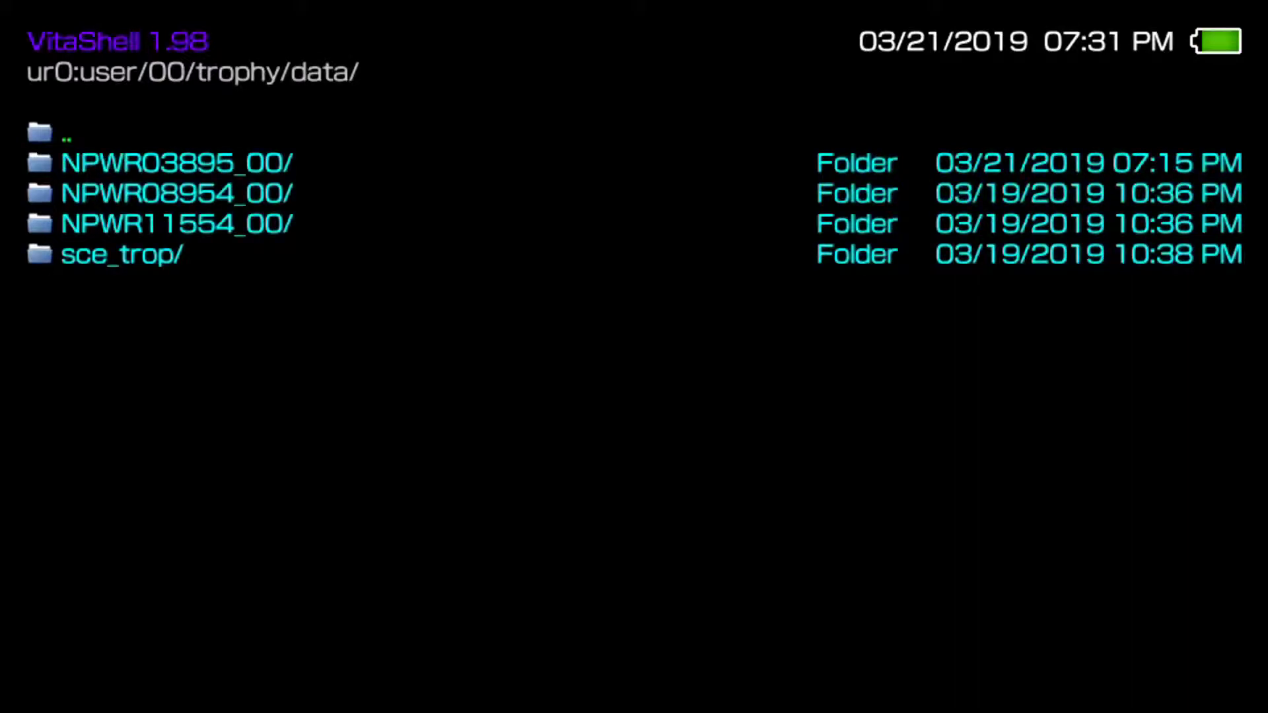
pyautogui.press('Down')
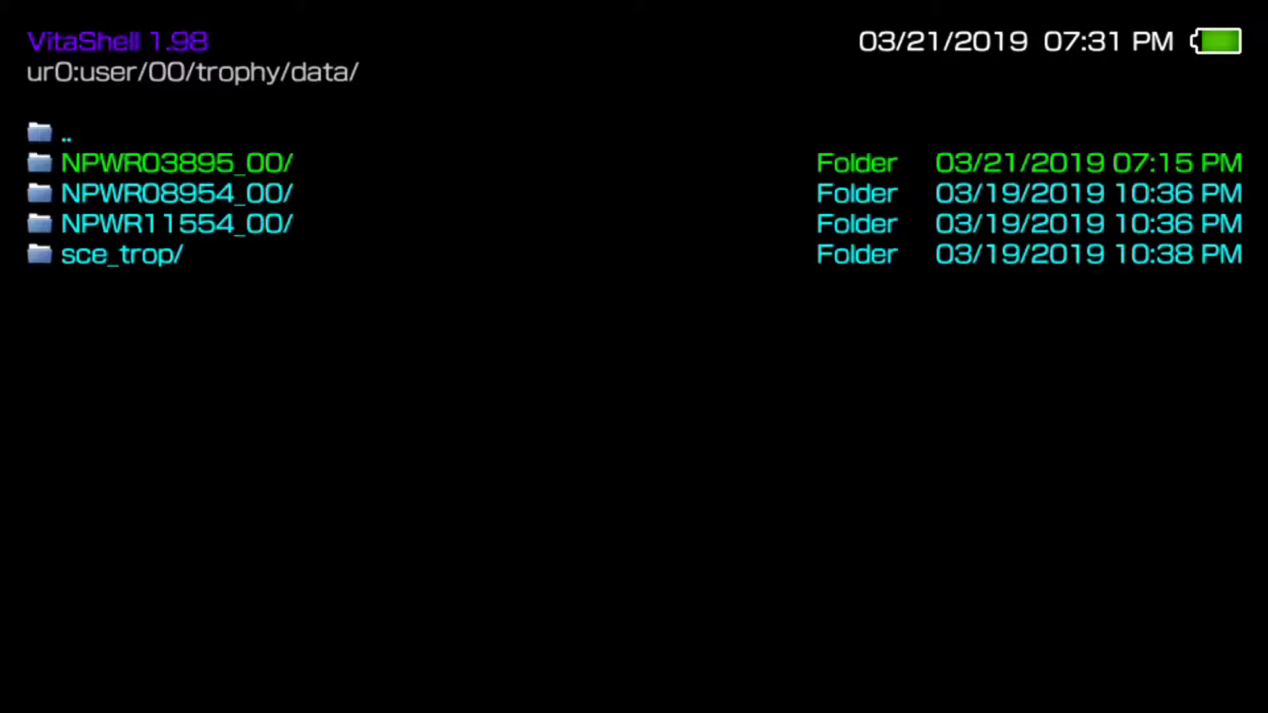
pyautogui.press('Down')
pyautogui.press('Down')
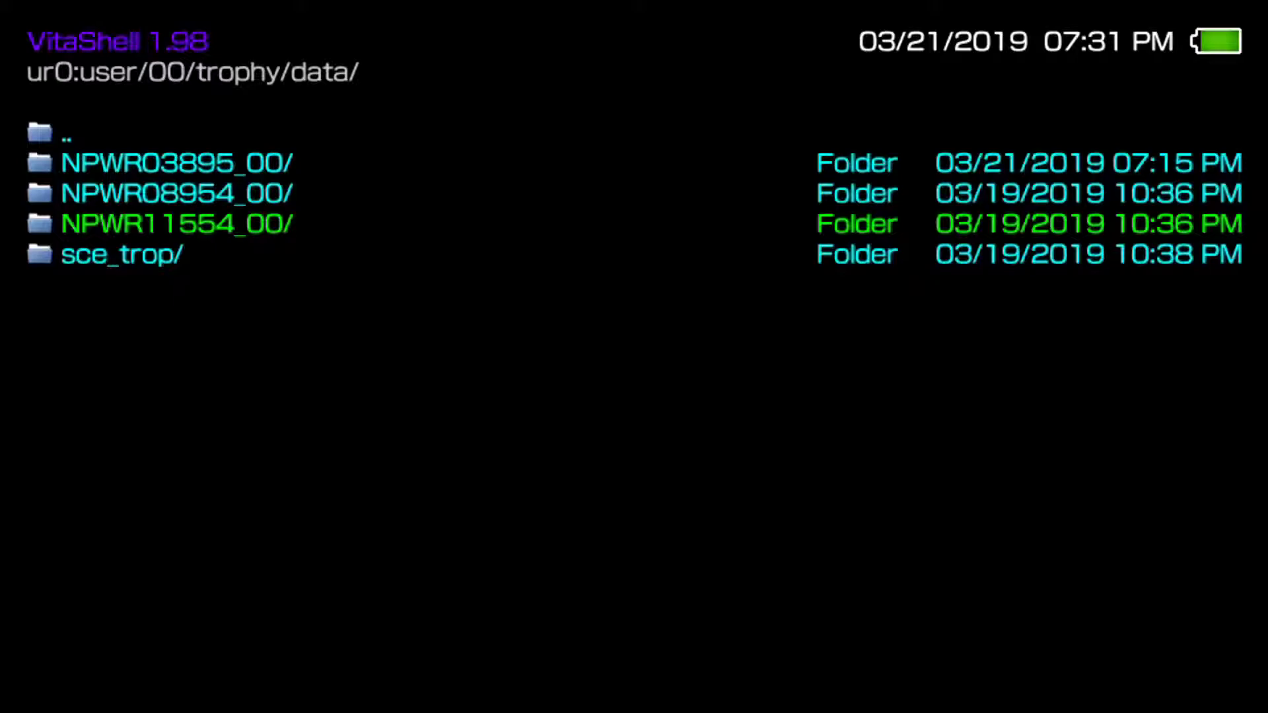
pyautogui.press('Escape')
# Enter conf/NPWR03895_00 and preview its trophy icon, then return to conf.
pyautogui.press('Up')
pyautogui.press('Return')
pyautogui.press('Down')
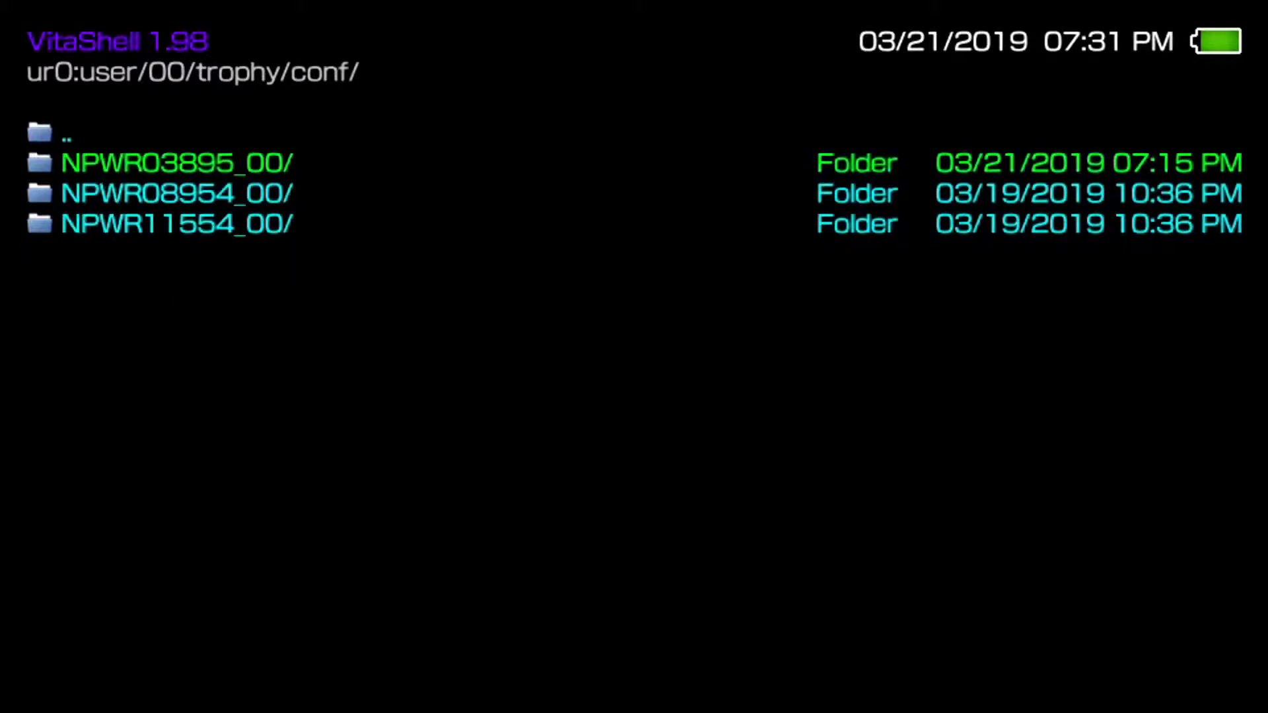
pyautogui.press('Return')
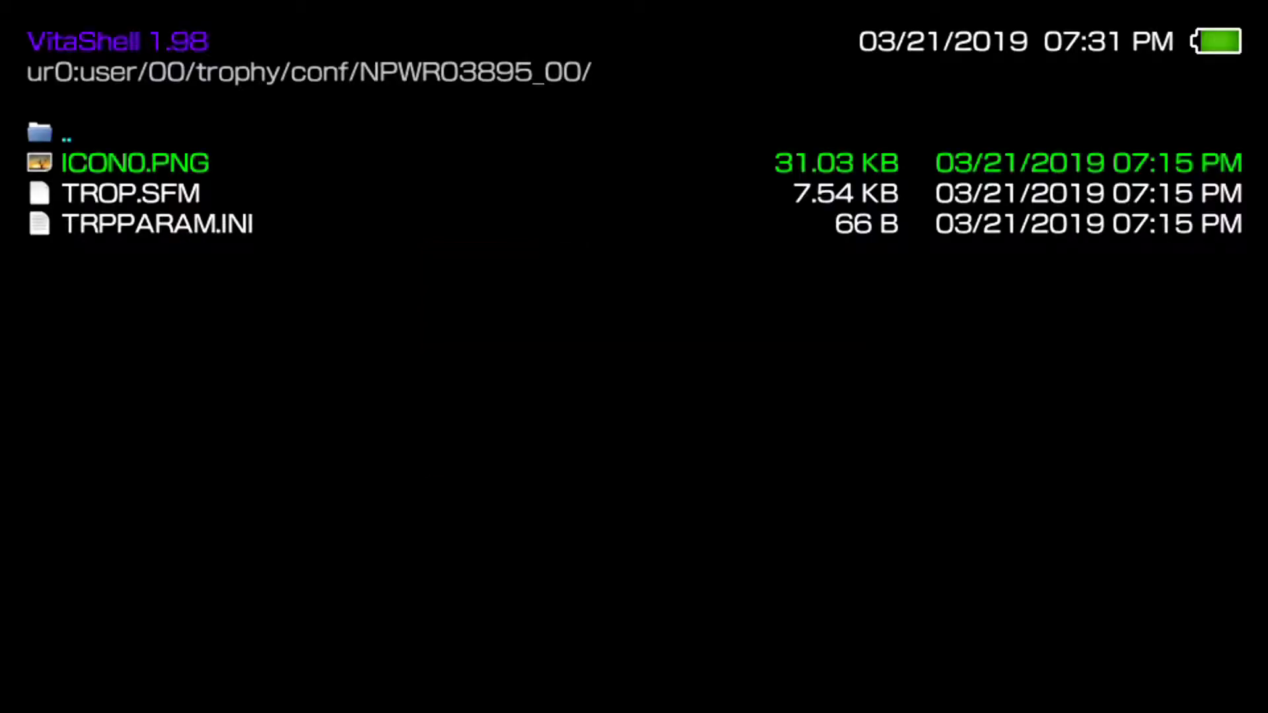
pyautogui.press('Escape')
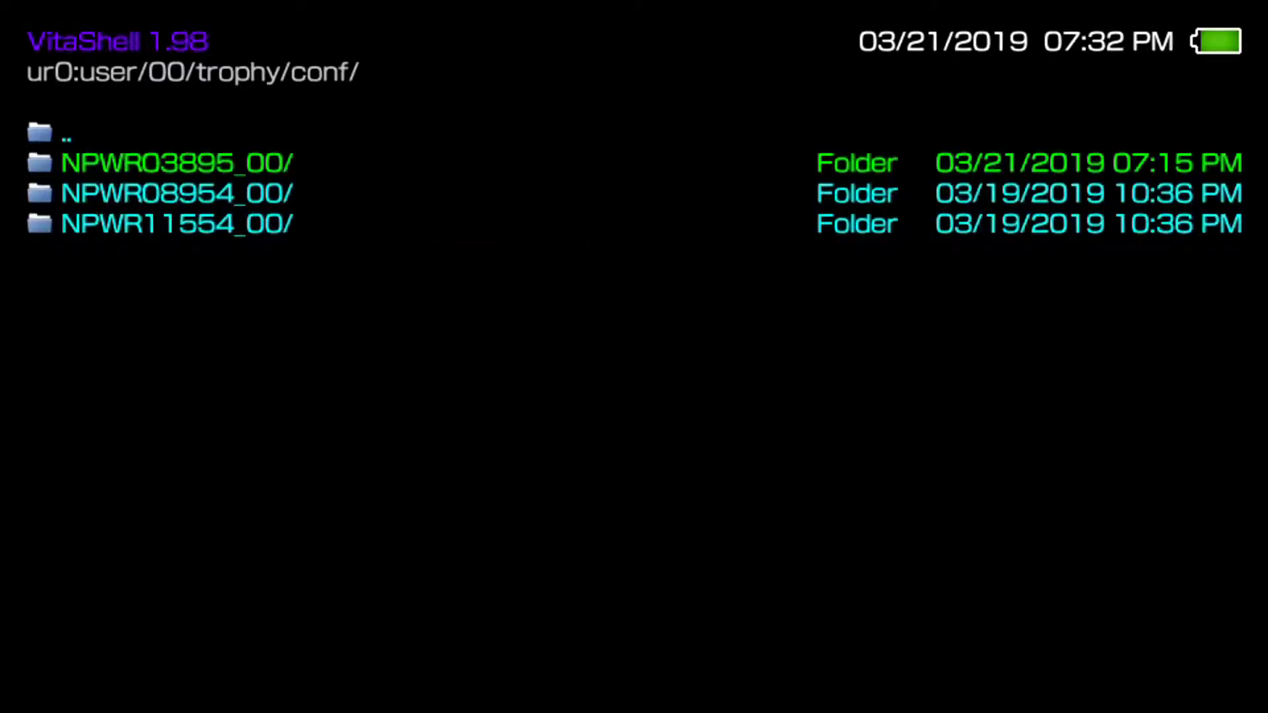
pyautogui.press('Escape')
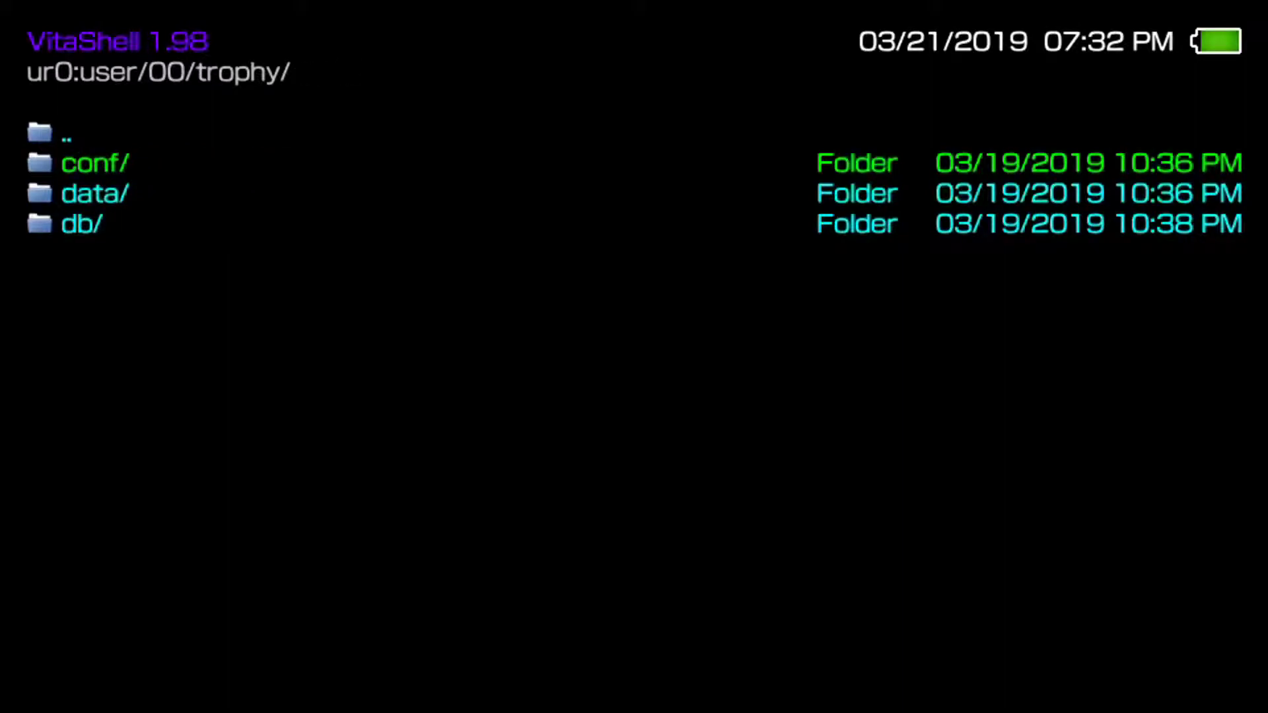
# Briefly check the data folder, then go back into conf/NPWR03895_00.
pyautogui.press('Down')
pyautogui.press('Return')
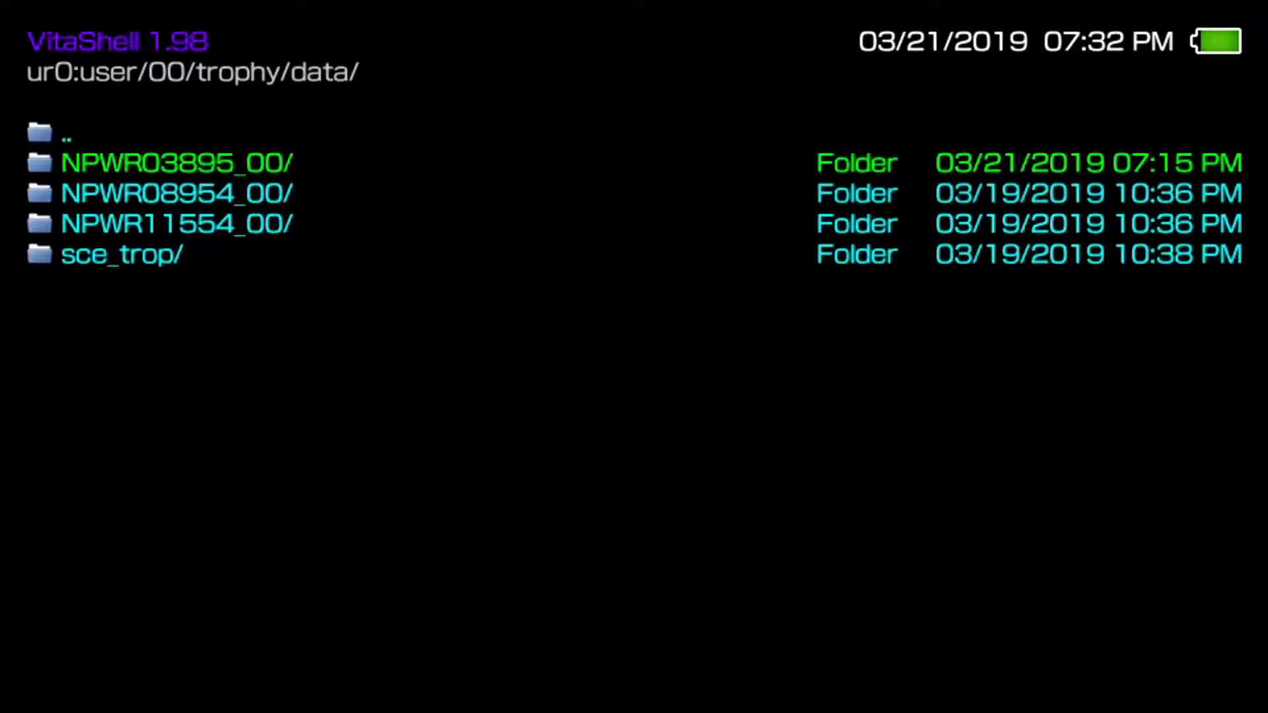
pyautogui.press('Escape')
pyautogui.press('Return')
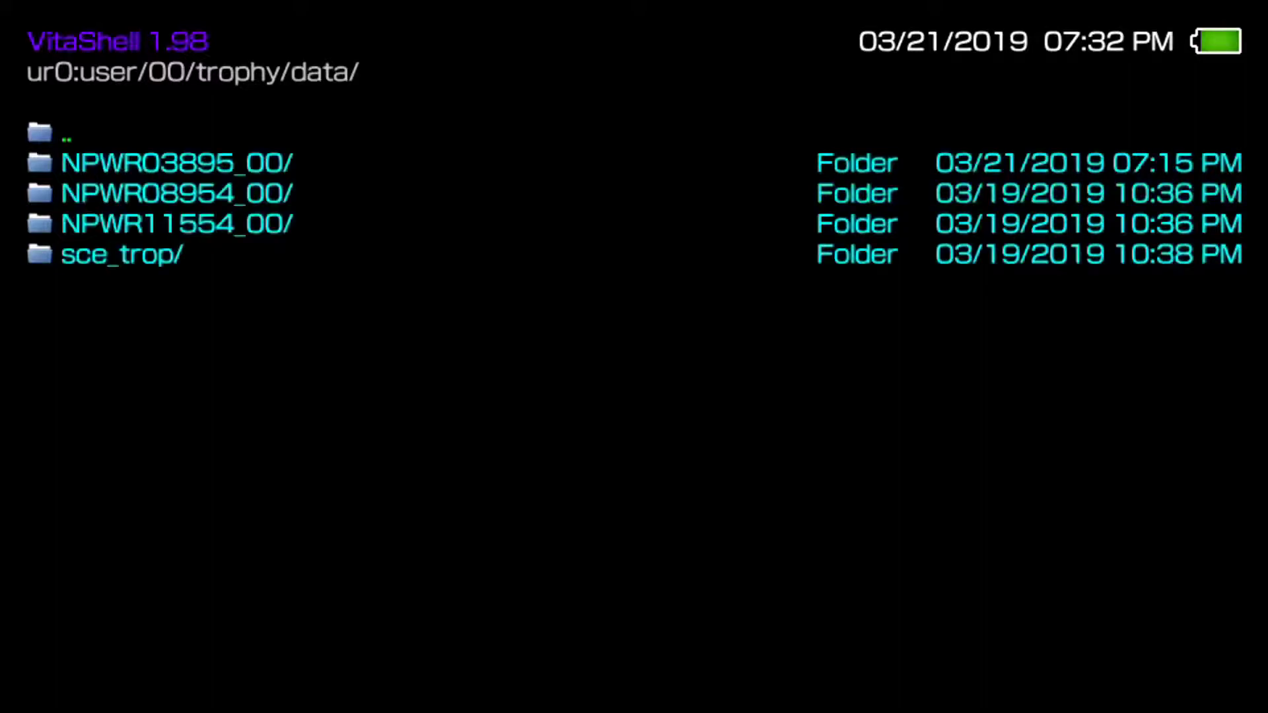
pyautogui.press('Escape')
pyautogui.press('Up')
pyautogui.press('Return')
pyautogui.press('Return')
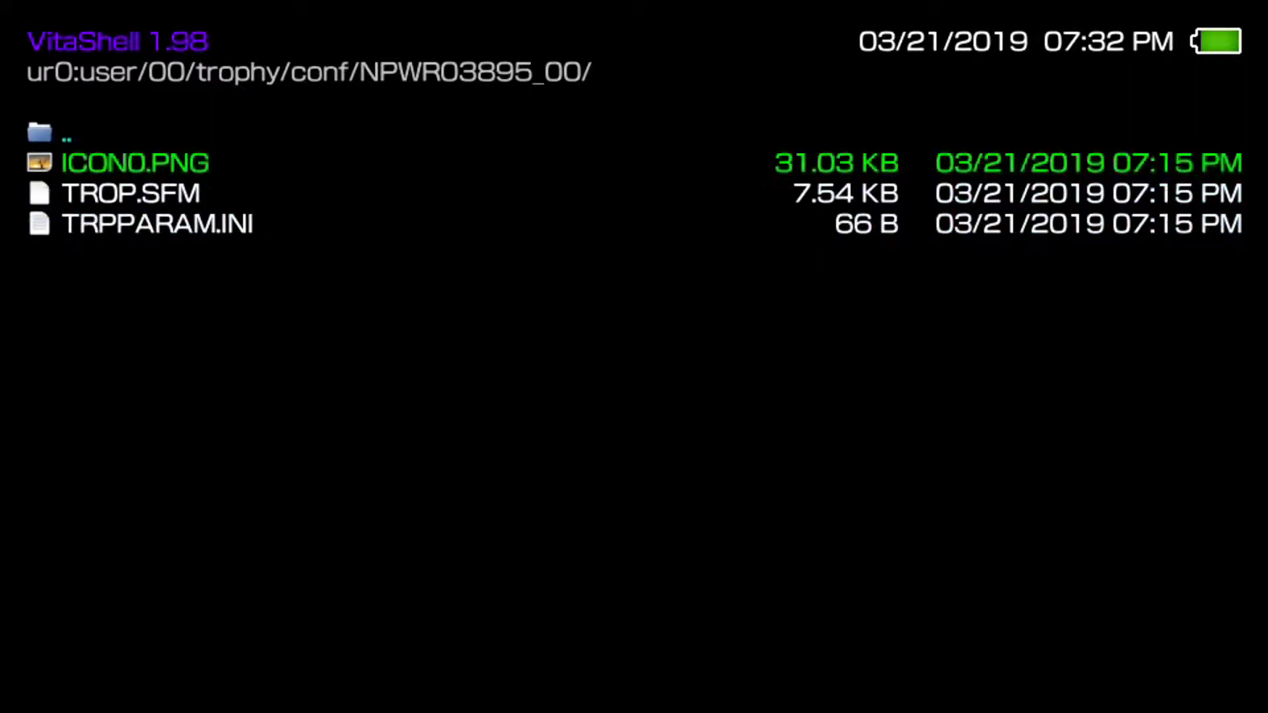
# View TROP.SFM and read its title-name, Persona 4 Golden.
pyautogui.press('Down')
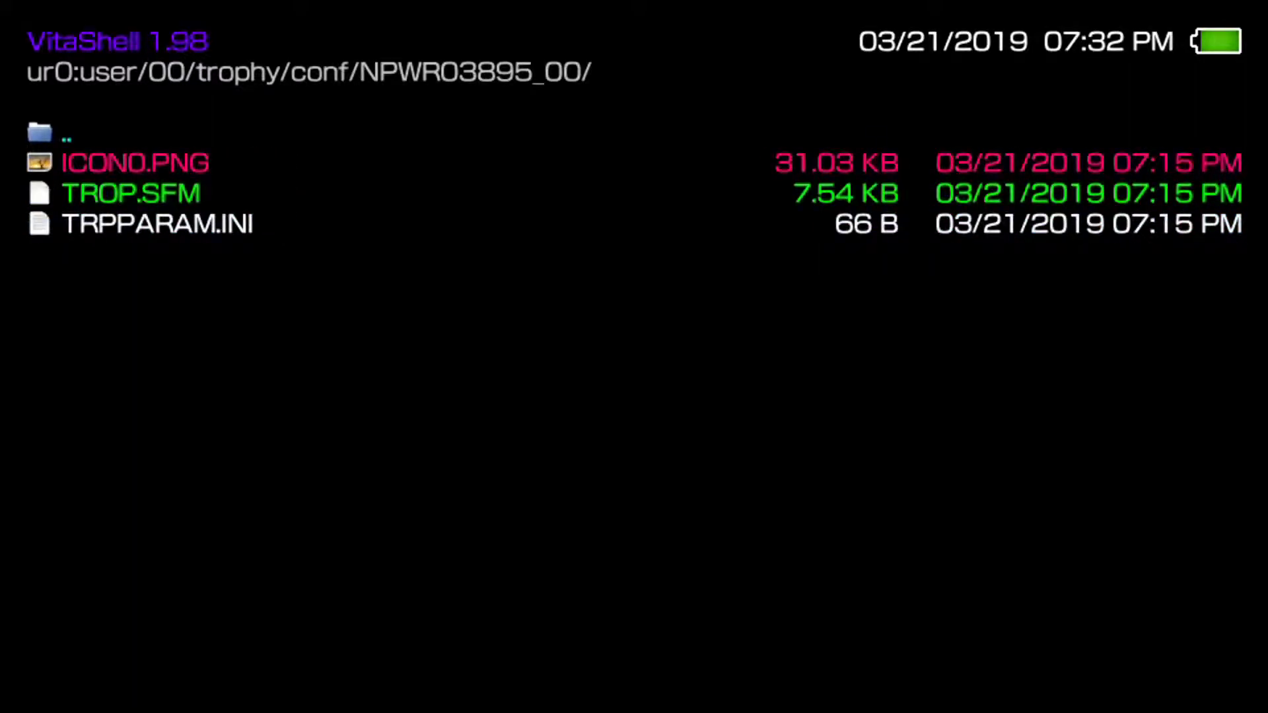
pyautogui.press('Return')
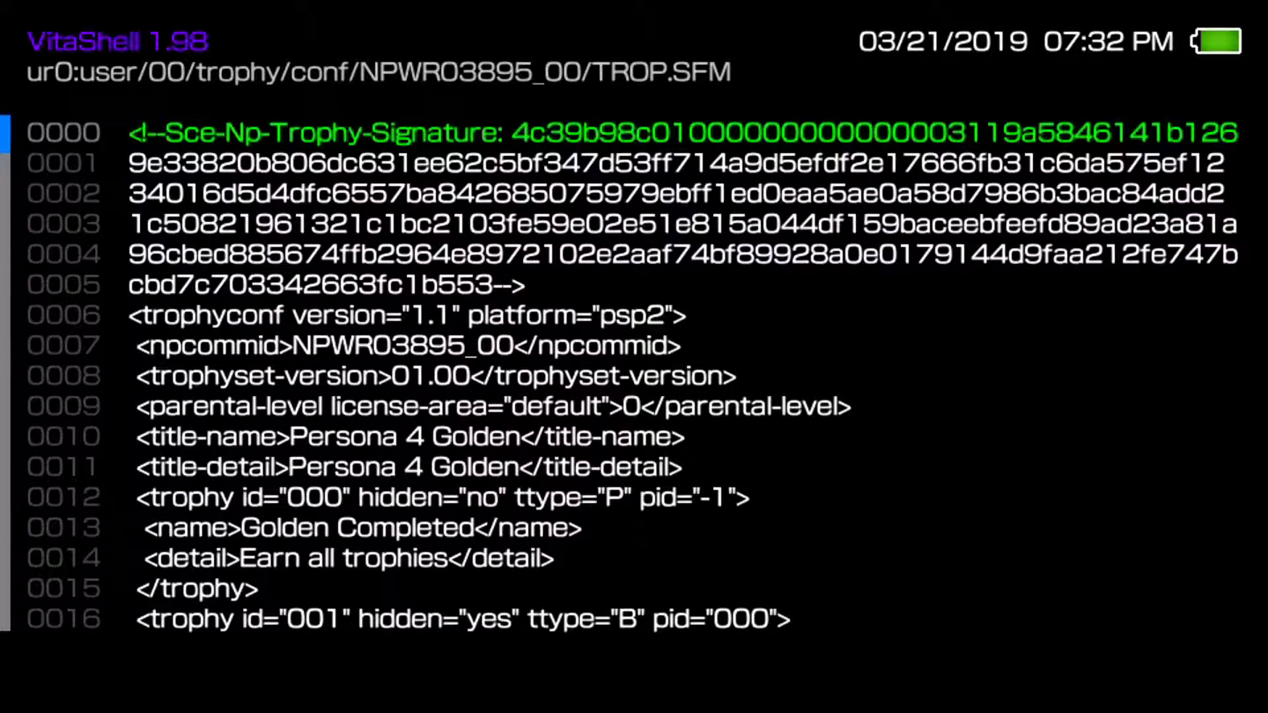
pyautogui.press('Down')
pyautogui.press('Down')
pyautogui.press('Down')
pyautogui.press('Down')
pyautogui.press('Down')
pyautogui.press('Down')
pyautogui.press('Down')
pyautogui.press('Down')
pyautogui.press('Down')
pyautogui.press('Down')
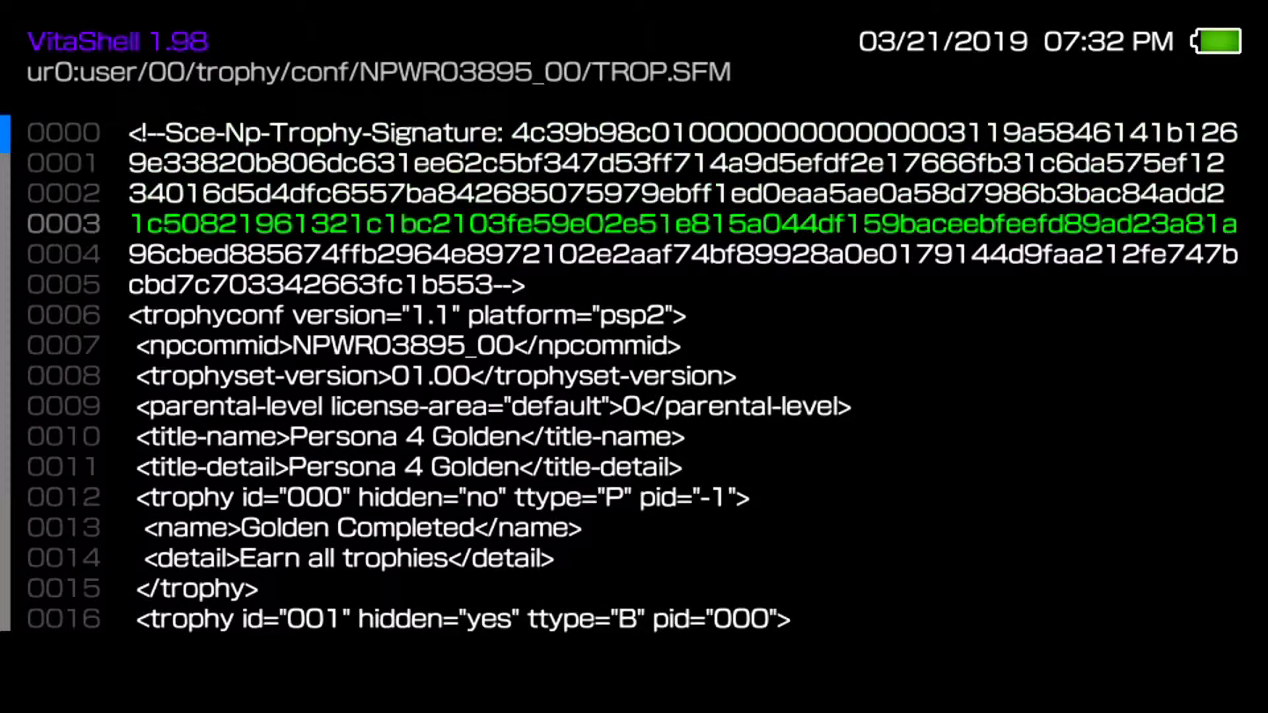
pyautogui.press('Down')
pyautogui.press('Up')
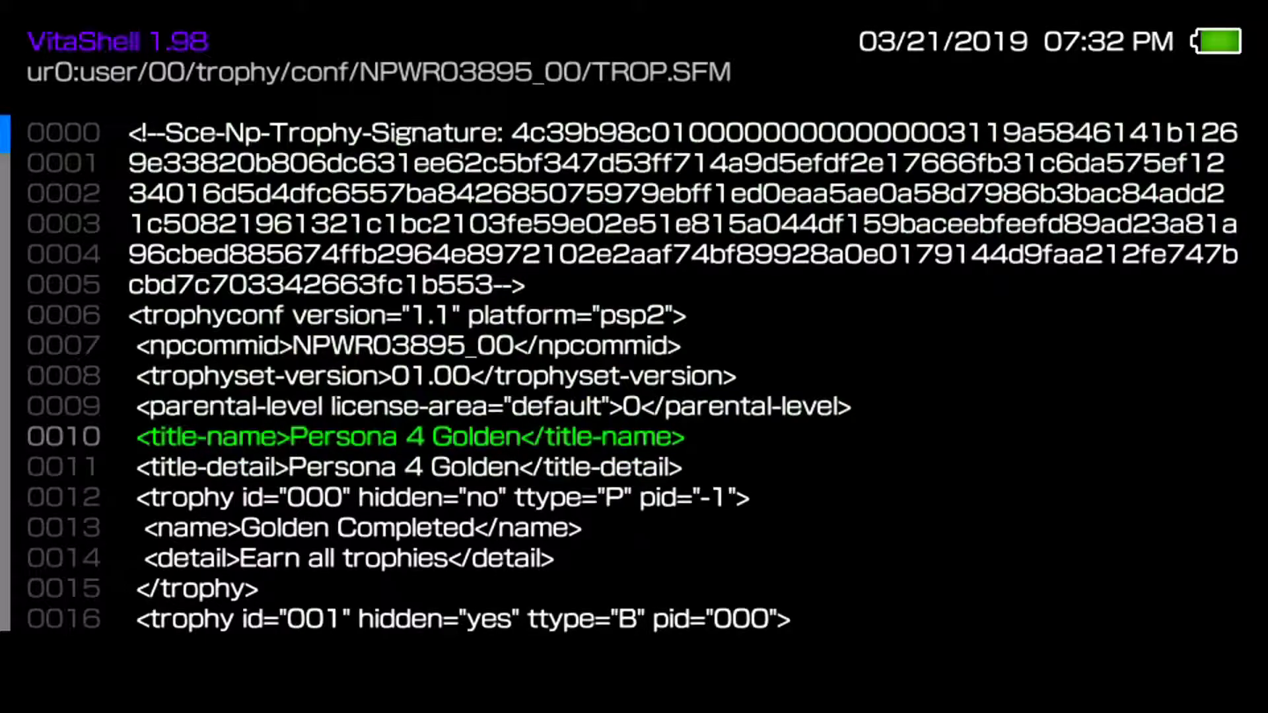
pyautogui.press('Down')
pyautogui.press('Up')
pyautogui.press('Escape')
# Copy the NPWR03895_00 folder from ur0:user/00/trophy/data.
pyautogui.press('Escape')
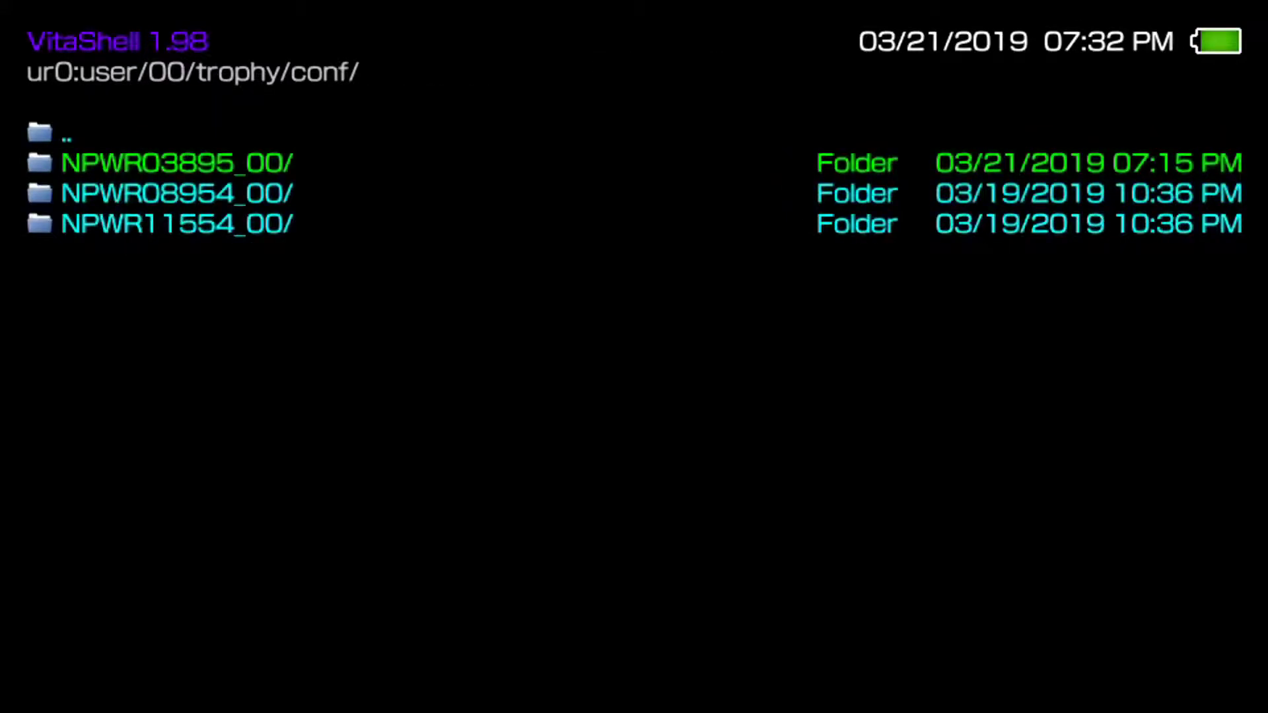
pyautogui.press('Escape')
pyautogui.press('Down')
pyautogui.press('Return')
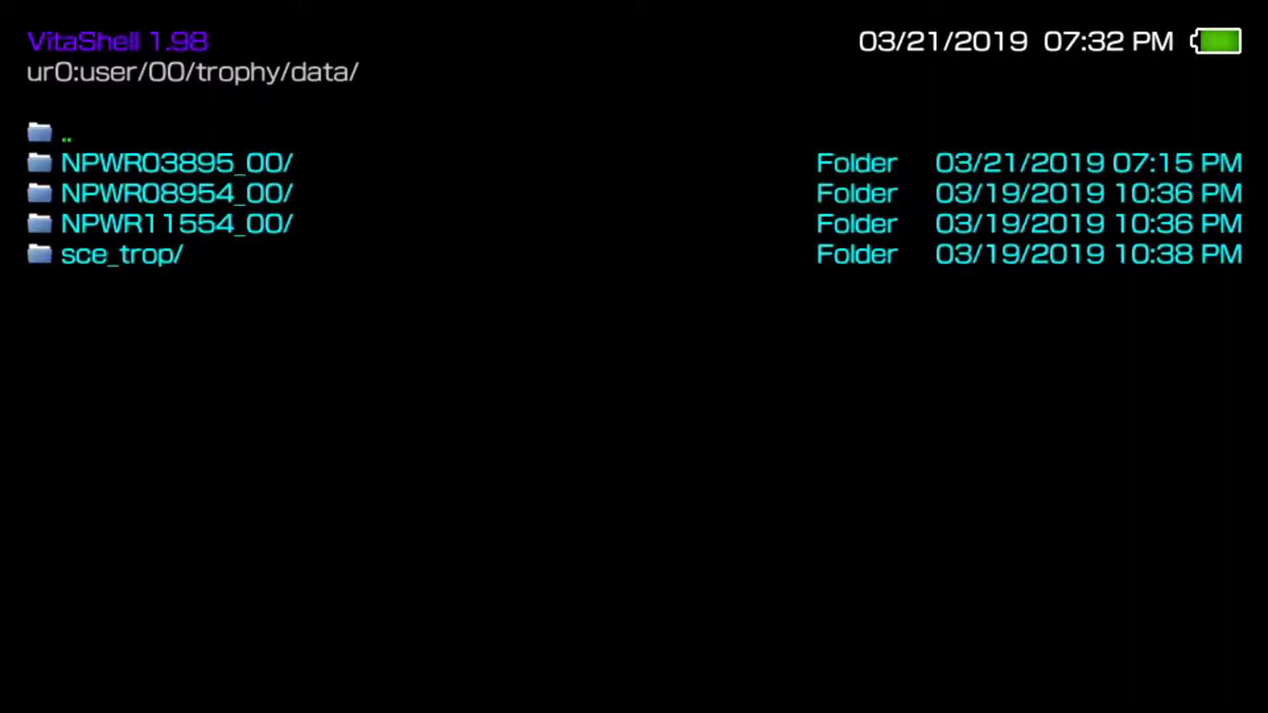
pyautogui.press('Down')
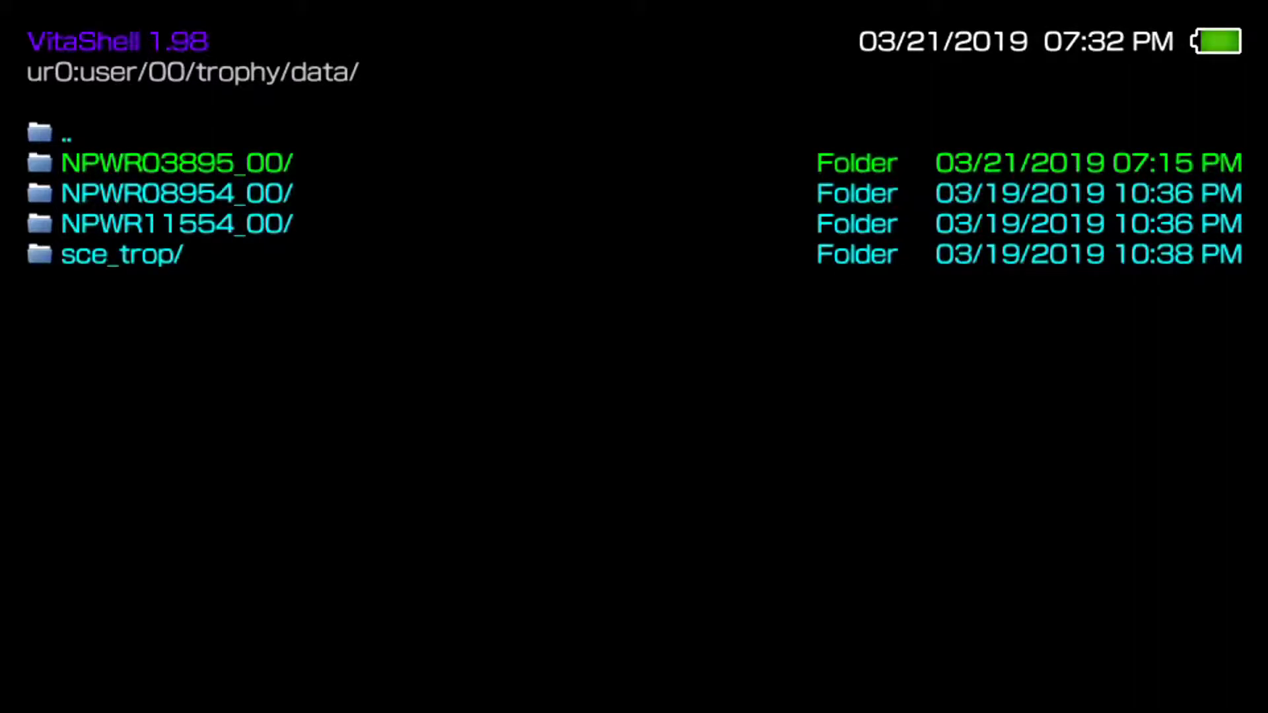
pyautogui.press('Menu')
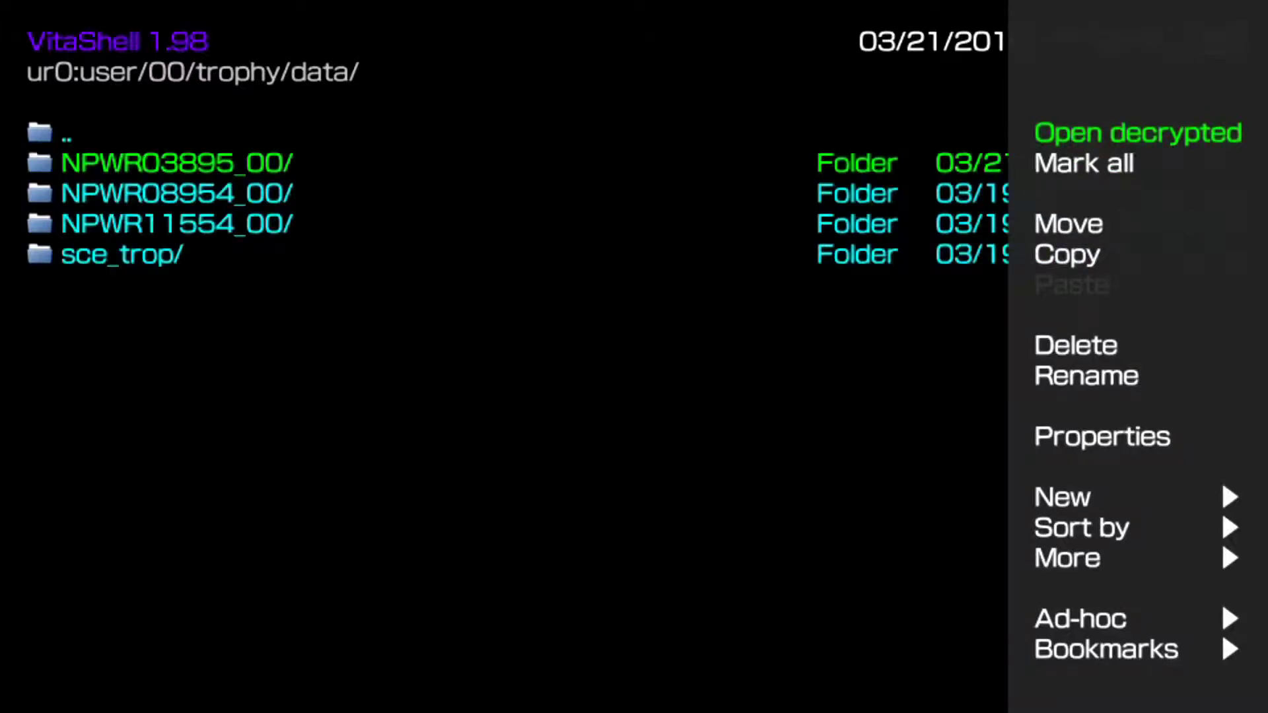
pyautogui.press('Down')
pyautogui.press('Down')
pyautogui.press('Down')
pyautogui.press('Return')
pyautogui.press('Return')
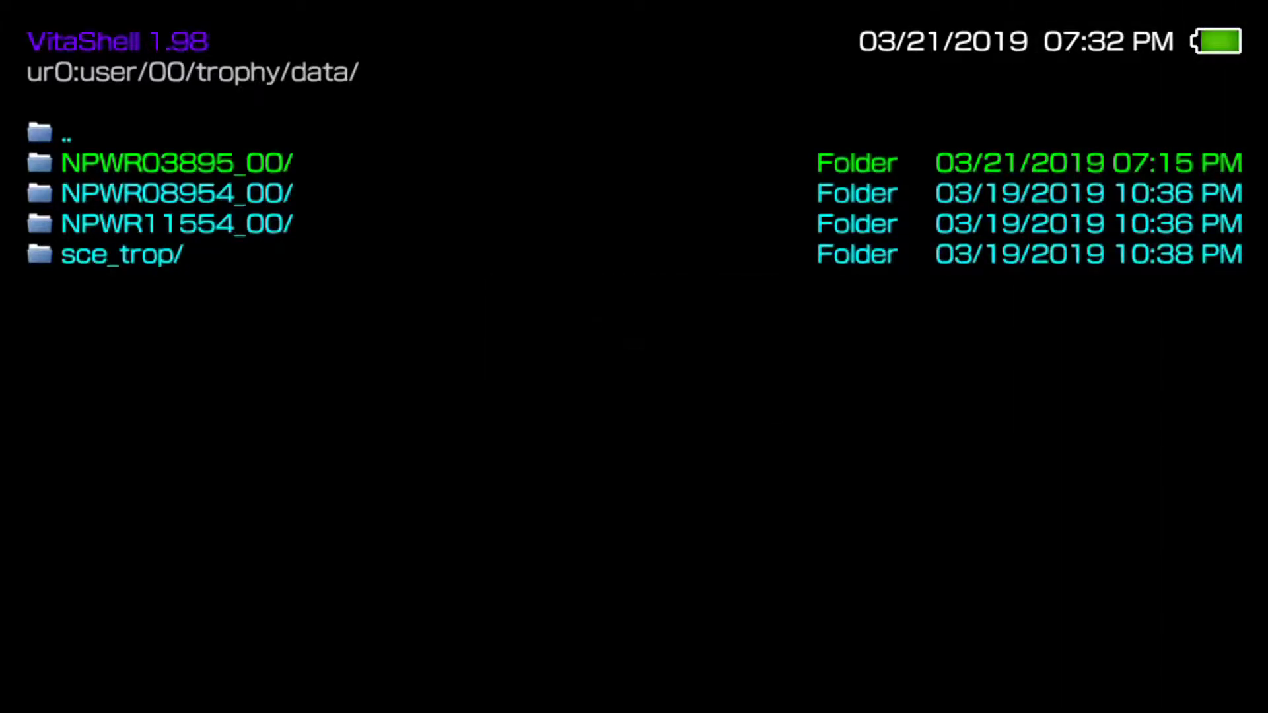
# Paste the copied NPWR03895_00 folder into ux0:TrophyTest.
pyautogui.press('Escape')
pyautogui.press('Escape')
pyautogui.press('Escape')
pyautogui.press('Escape')
pyautogui.press('Escape')
pyautogui.press('Down')
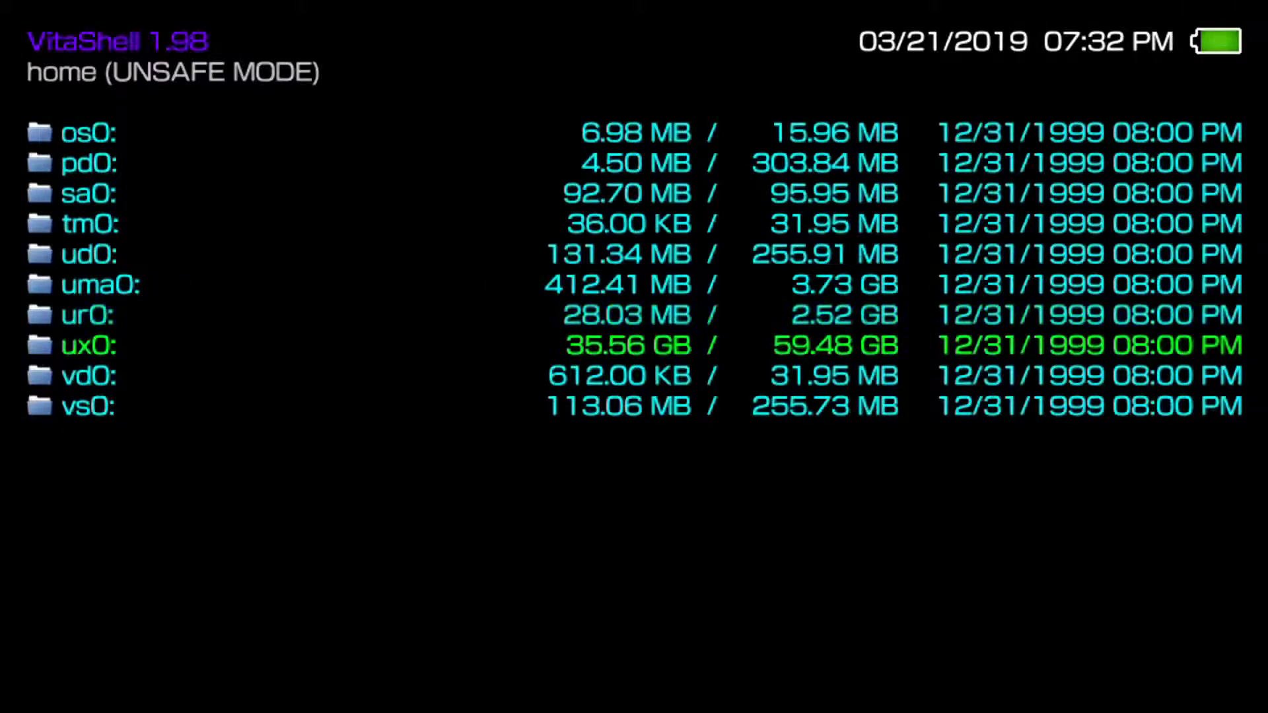
pyautogui.press('Return')
pyautogui.press('Down')
pyautogui.press('Down')
pyautogui.press('Down')
pyautogui.press('Down')
pyautogui.press('Down')
pyautogui.press('Down')
pyautogui.press('Down')
pyautogui.press('Down')
pyautogui.press('Down')
pyautogui.press('Down')
pyautogui.press('Down')
pyautogui.press('Down')
pyautogui.press('Down')
pyautogui.press('Down')
pyautogui.press('Down')
pyautogui.press('Down')
pyautogui.press('Down')
pyautogui.press('Down')
pyautogui.press('Down')
pyautogui.press('Down')
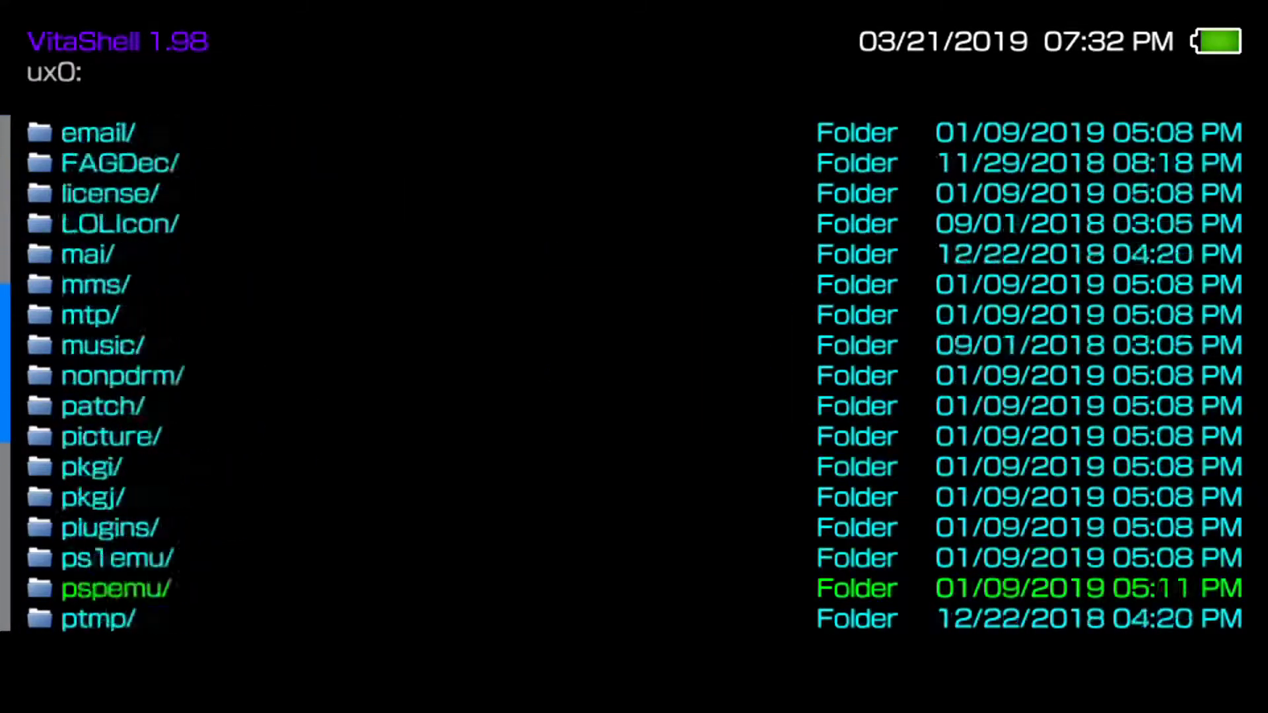
pyautogui.press('Up')
pyautogui.press('Up')
pyautogui.press('Up')
pyautogui.press('Up')
pyautogui.press('Up')
pyautogui.press('Up')
pyautogui.press('Up')
pyautogui.press('Up')
pyautogui.press('Up')
pyautogui.press('Up')
pyautogui.press('Up')
pyautogui.press('Up')
pyautogui.press('Up')
pyautogui.press('Up')
pyautogui.press('Up')
pyautogui.press('Up')
pyautogui.press('Up')
pyautogui.press('Up')
pyautogui.press('Up')
pyautogui.press('Up')
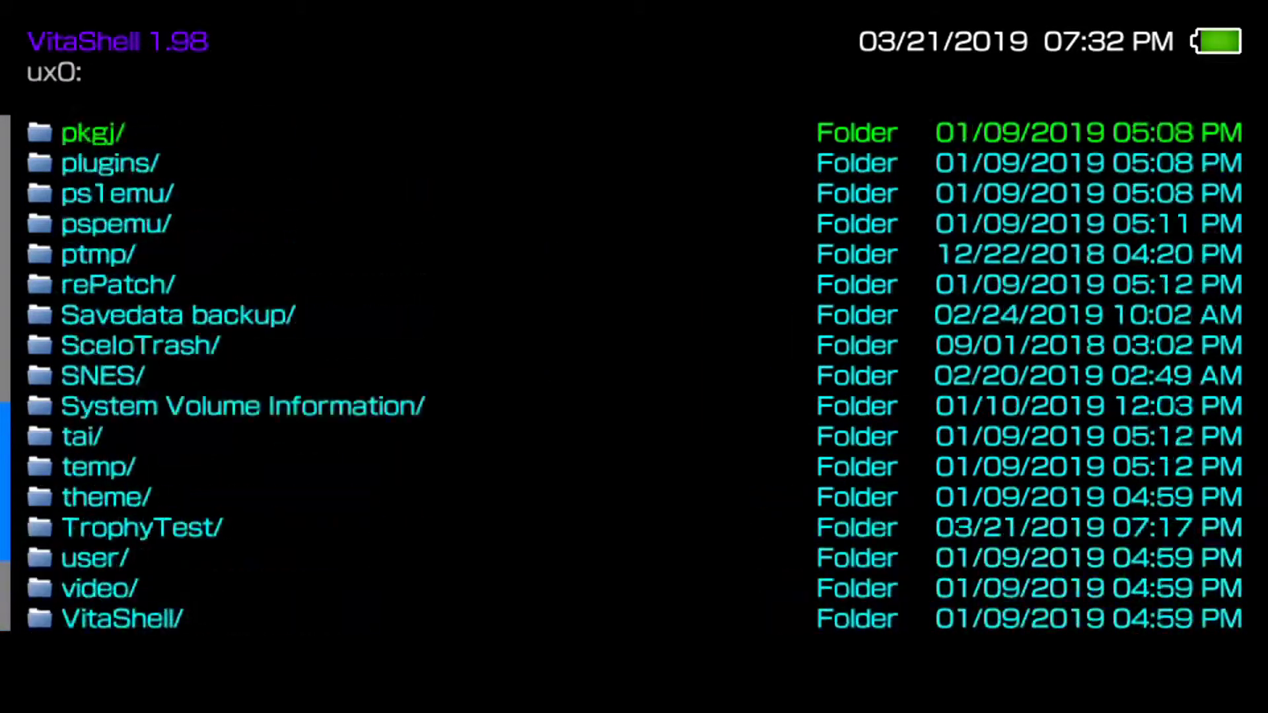
pyautogui.press('Down')
pyautogui.press('Down')
pyautogui.press('Down')
pyautogui.press('Down')
pyautogui.press('Down')
pyautogui.press('Down')
pyautogui.press('Down')
pyautogui.press('Down')
pyautogui.press('Down')
pyautogui.press('Down')
pyautogui.press('Down')
pyautogui.press('Down')
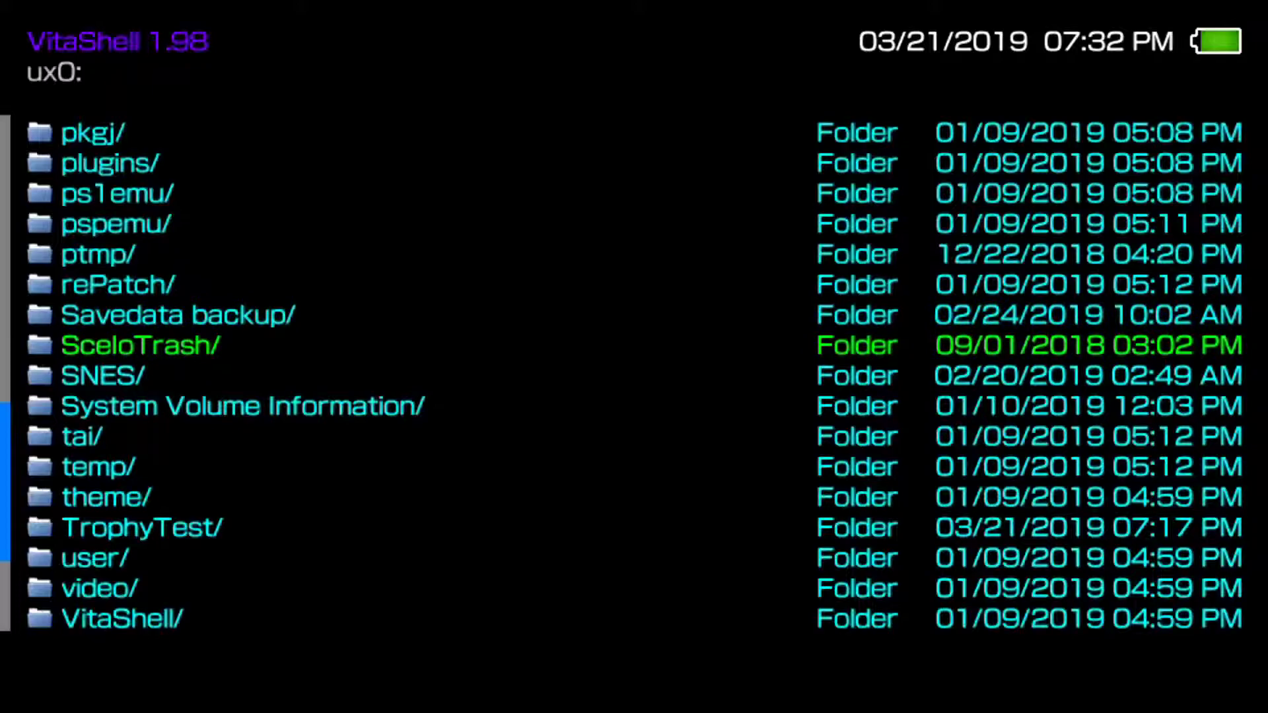
pyautogui.press('Down')
pyautogui.press('Return')
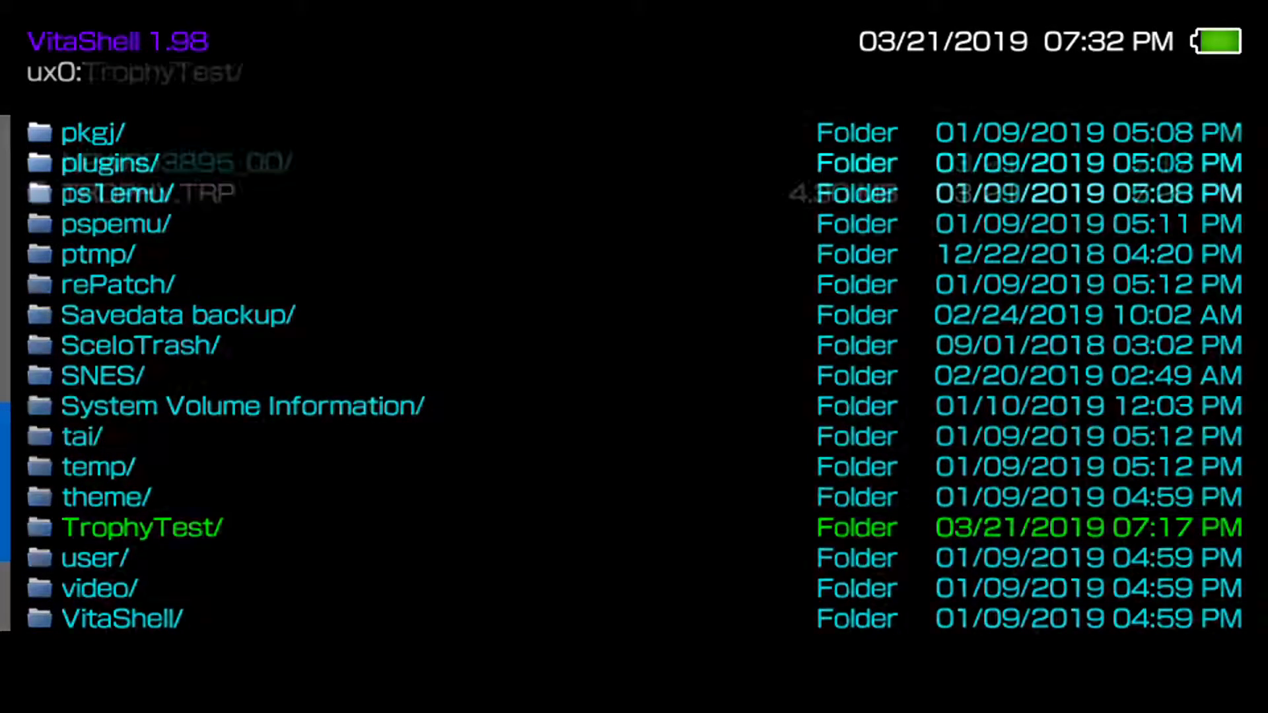
pyautogui.press('Menu')
pyautogui.press('Down')
pyautogui.press('Down')
pyautogui.press('Down')
pyautogui.press('Down')
pyautogui.press('Down')
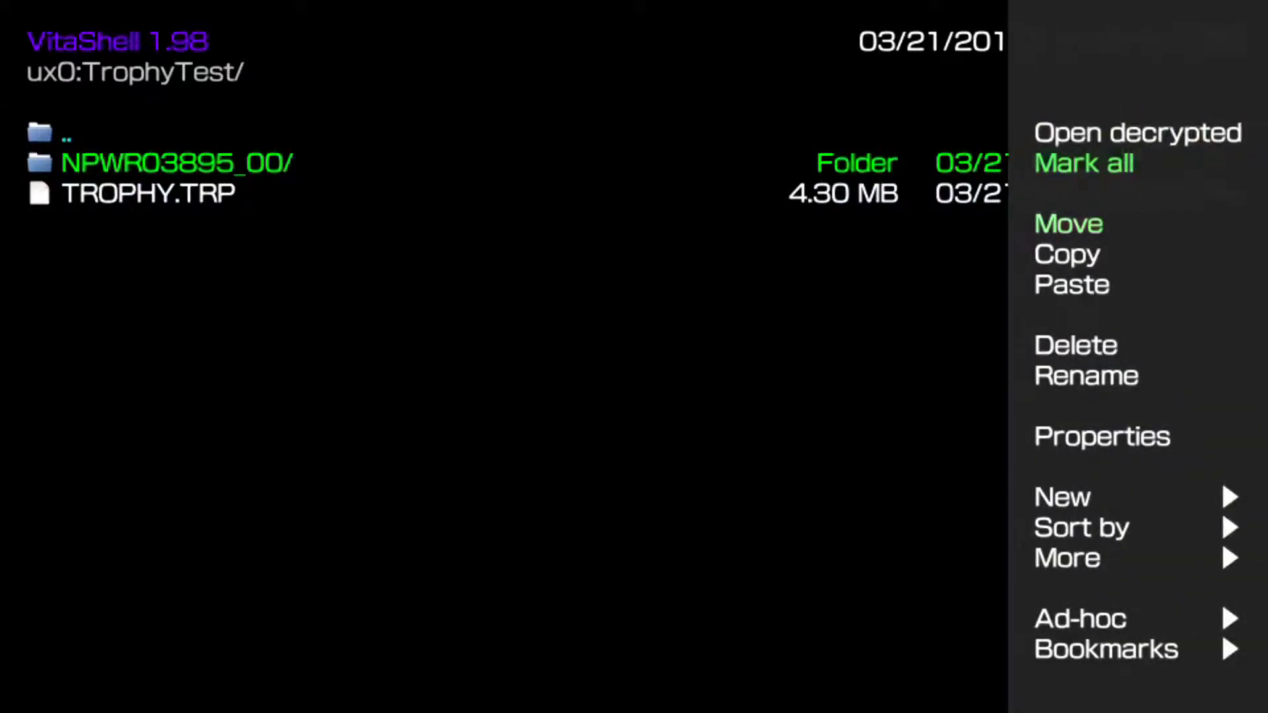
pyautogui.press('Up')
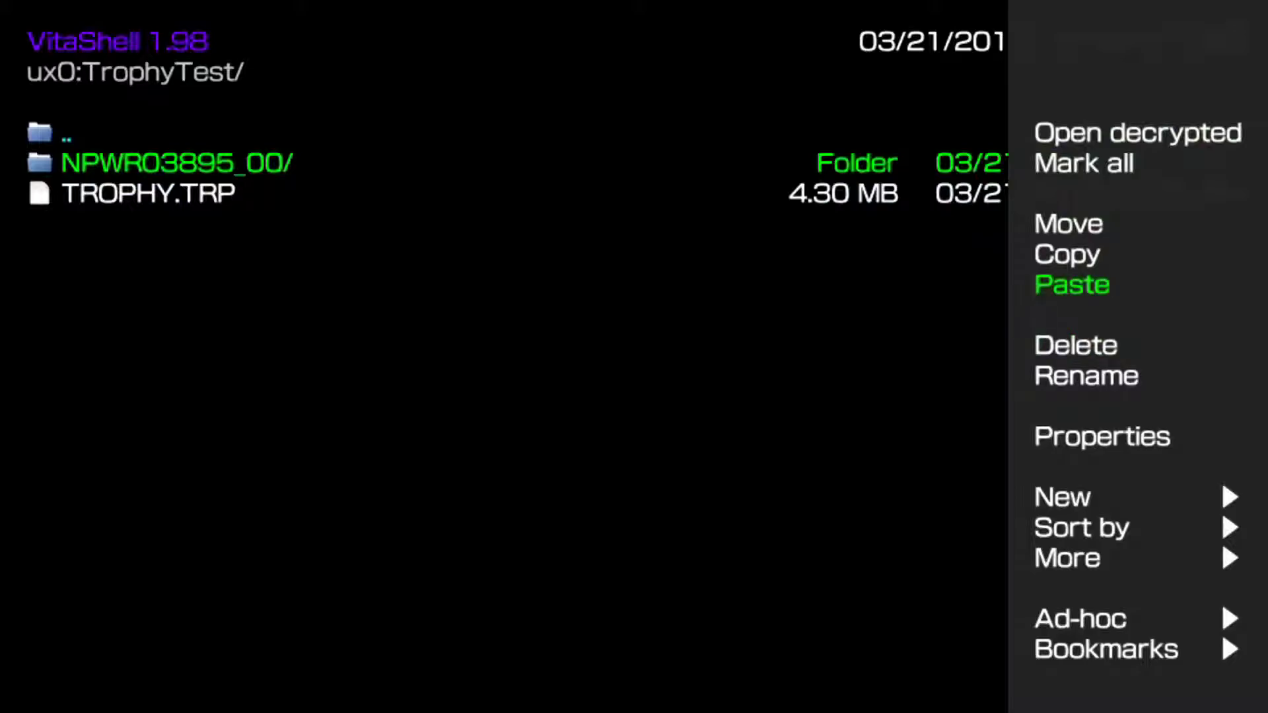
pyautogui.press('Escape')
# Inspect the pasted folder's TRPTRANS.DAT and TRPTITLE.DAT, then return to the ux0: root.
pyautogui.press('Return')
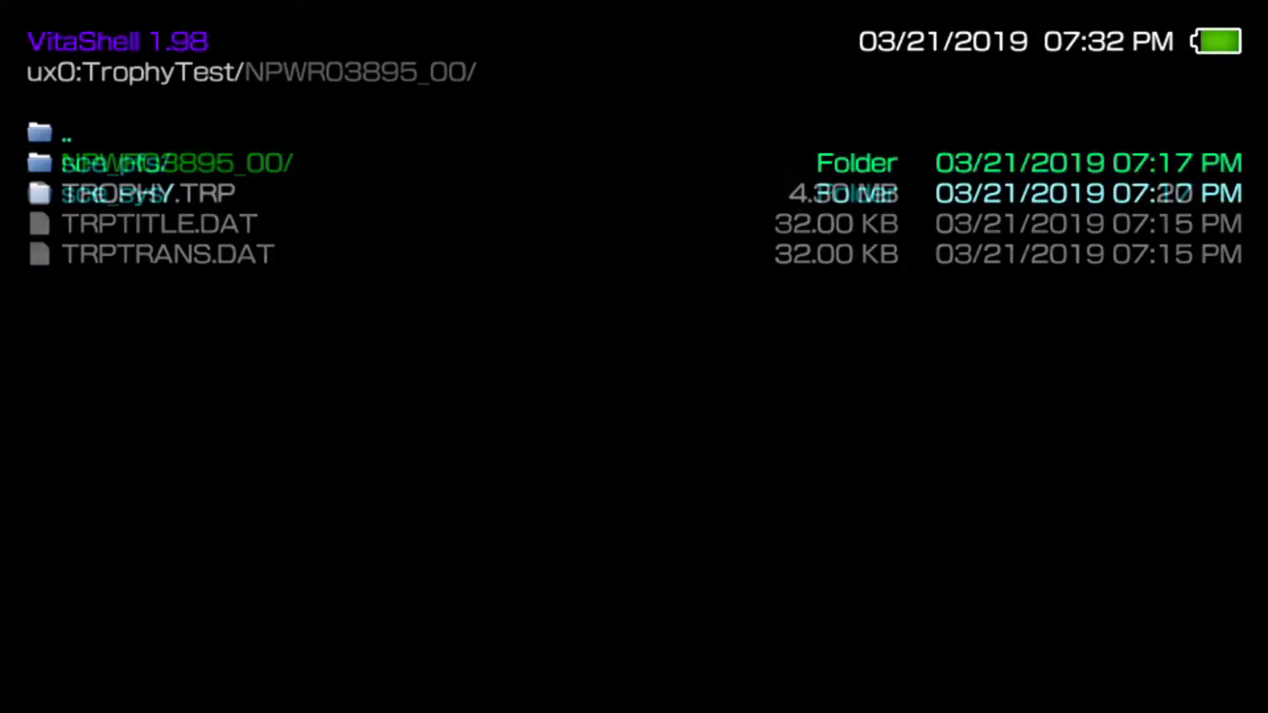
pyautogui.press('Down')
pyautogui.press('Down')
pyautogui.press('Down')
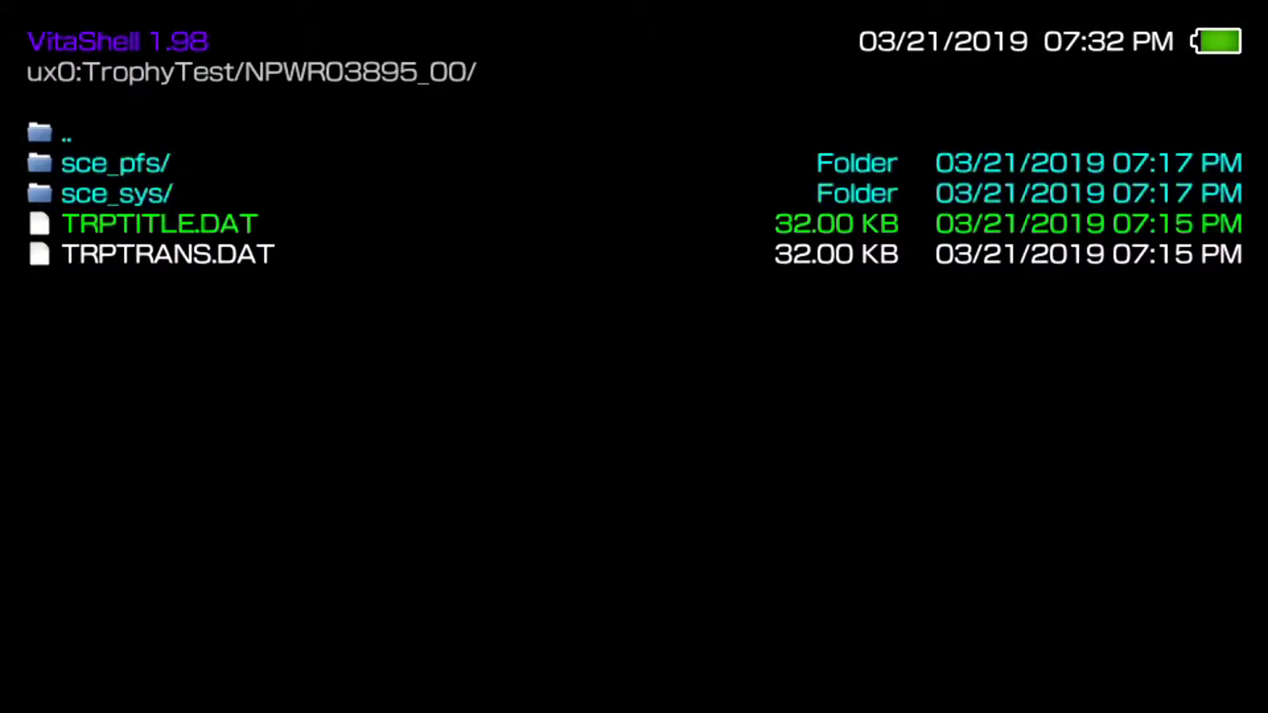
pyautogui.press('Up')
pyautogui.press('Down')
pyautogui.press('Up')
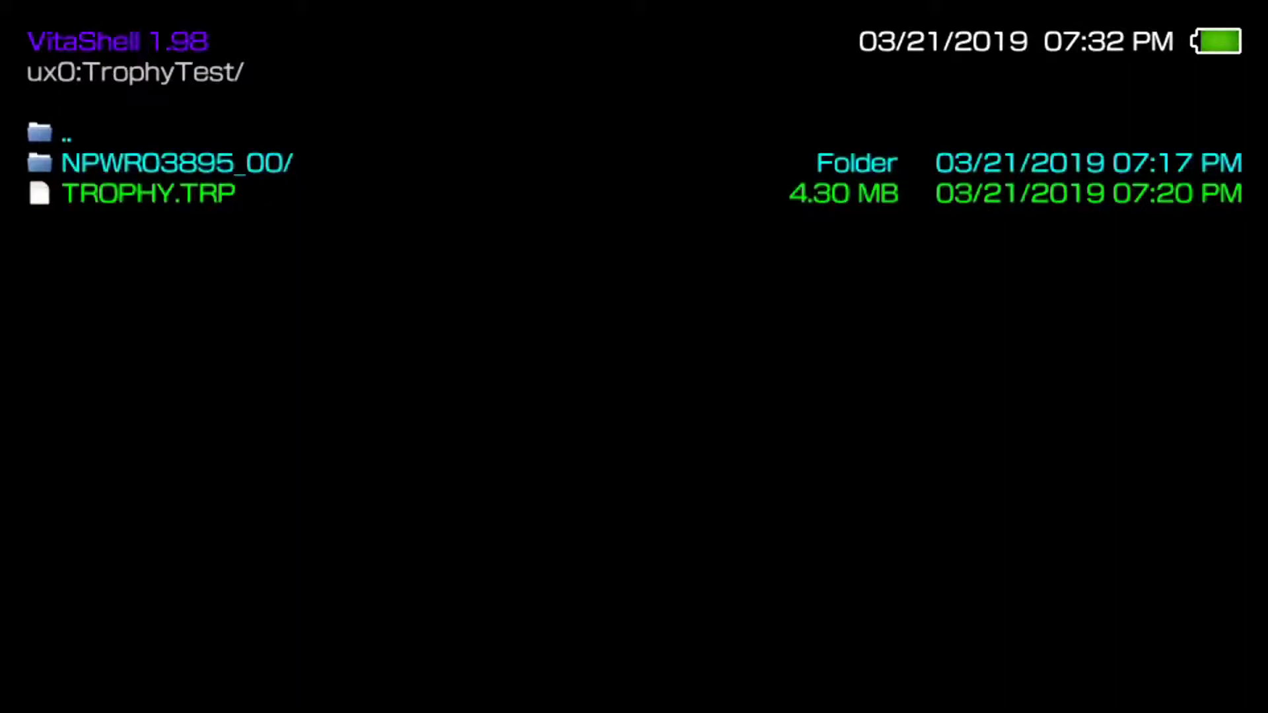
pyautogui.press('BackSpace')
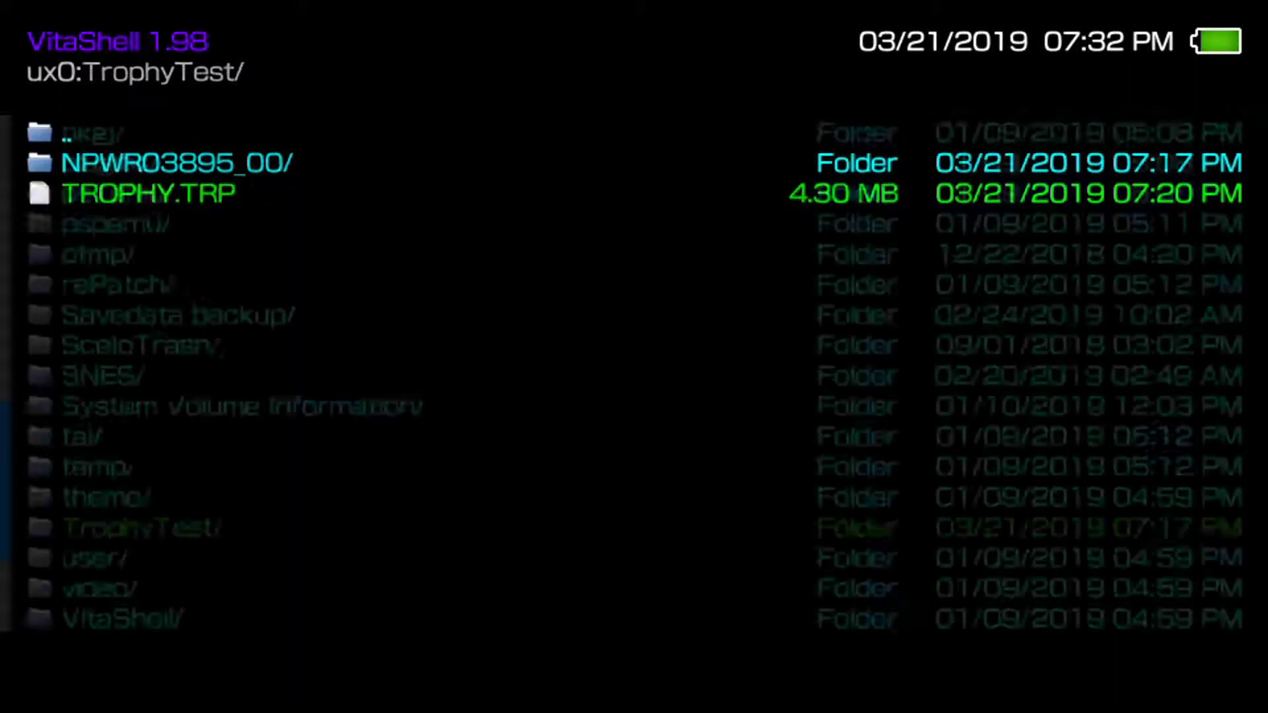
pyautogui.press('Up')
pyautogui.press('Up')
pyautogui.press('Up')
pyautogui.press('Up')
pyautogui.press('Up')
pyautogui.press('Up')
pyautogui.press('Up')
pyautogui.press('Up')
pyautogui.press('Up')
pyautogui.press('Up')
pyautogui.press('Up')
pyautogui.press('Up')
pyautogui.press('Up')
pyautogui.press('Up')
pyautogui.press('Up')
pyautogui.press('Up')
pyautogui.press('Up')
pyautogui.press('Up')
pyautogui.press('Up')
pyautogui.press('Up')
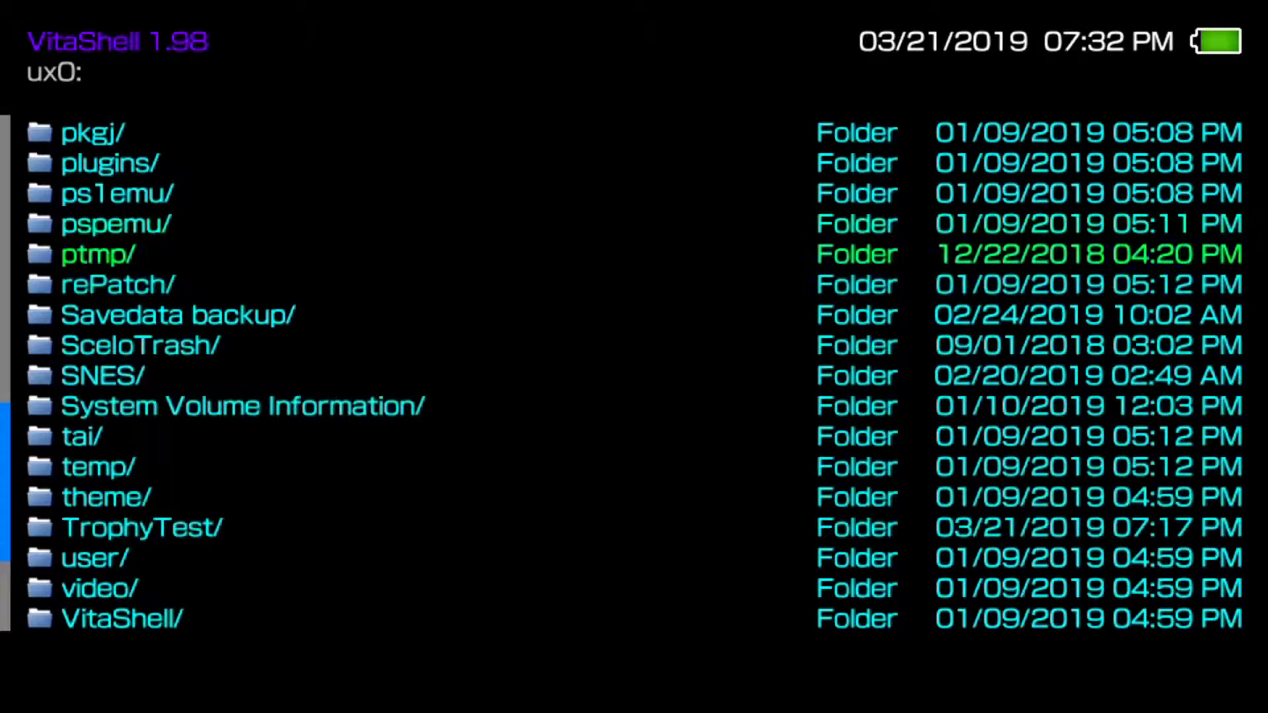
# Go into the ux0:app folder of installed games.
pyautogui.press('Up')
pyautogui.press('Up')
pyautogui.press('Up')
pyautogui.press('Up')
pyautogui.press('Up')
pyautogui.press('Up')
pyautogui.press('Up')
pyautogui.press('Up')
pyautogui.press('Up')
pyautogui.press('Up')
pyautogui.press('Up')
pyautogui.press('Up')
pyautogui.press('Up')
pyautogui.press('Up')
pyautogui.press('Up')
pyautogui.press('Up')
pyautogui.press('Up')
pyautogui.press('Up')
pyautogui.press('Up')
pyautogui.press('Up')
pyautogui.press('Down')
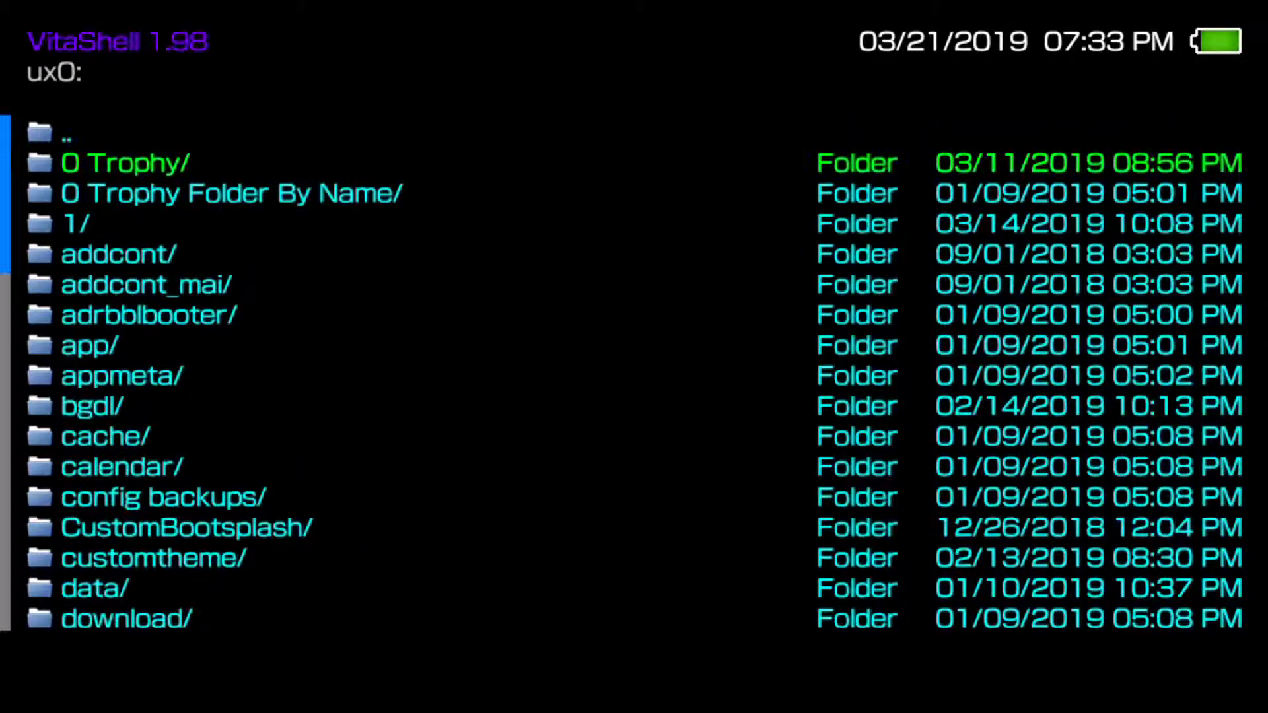
pyautogui.press('Down')
pyautogui.press('Down')
pyautogui.press('Down')
pyautogui.press('Down')
pyautogui.press('Down')
pyautogui.press('Down')
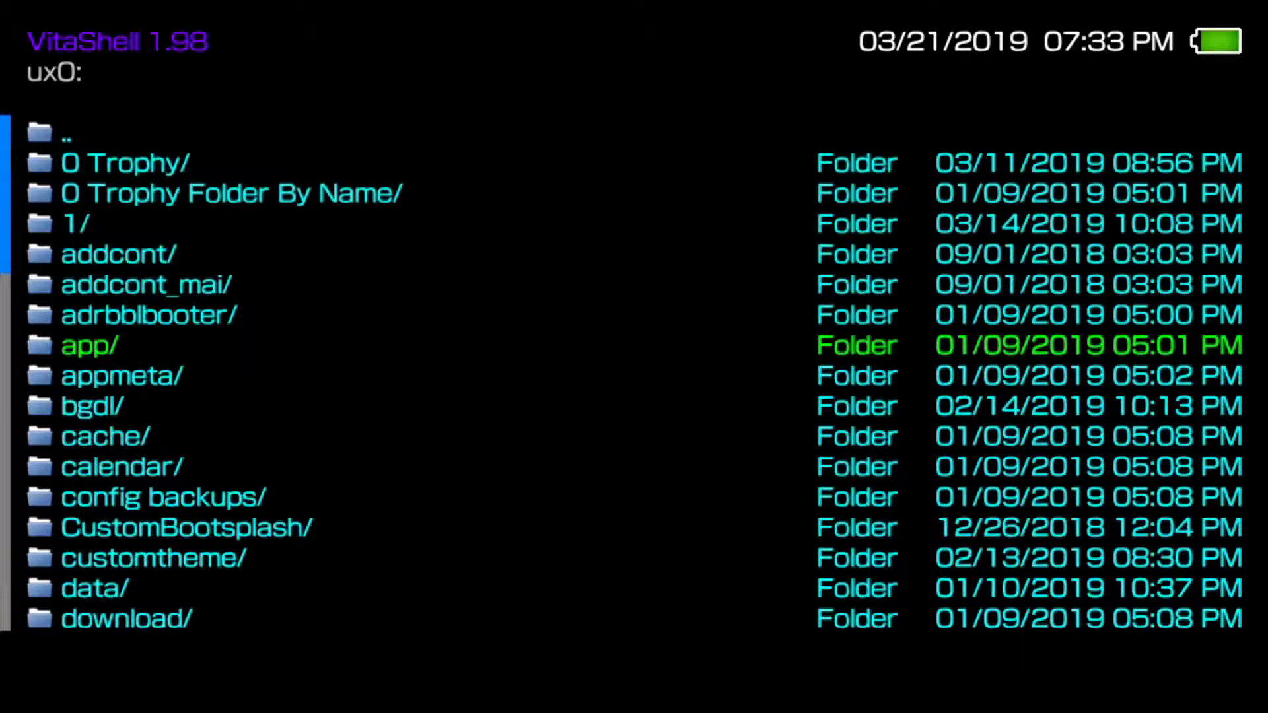
pyautogui.press('Return')
pyautogui.press('Down')
pyautogui.press('Down')
pyautogui.press('Down')
pyautogui.press('Down')
pyautogui.press('Down')
pyautogui.press('Down')
pyautogui.press('Down')
pyautogui.press('Down')
pyautogui.press('Down')
pyautogui.press('Down')
pyautogui.press('Down')
pyautogui.press('Down')
pyautogui.press('Down')
pyautogui.press('Down')
pyautogui.press('Down')
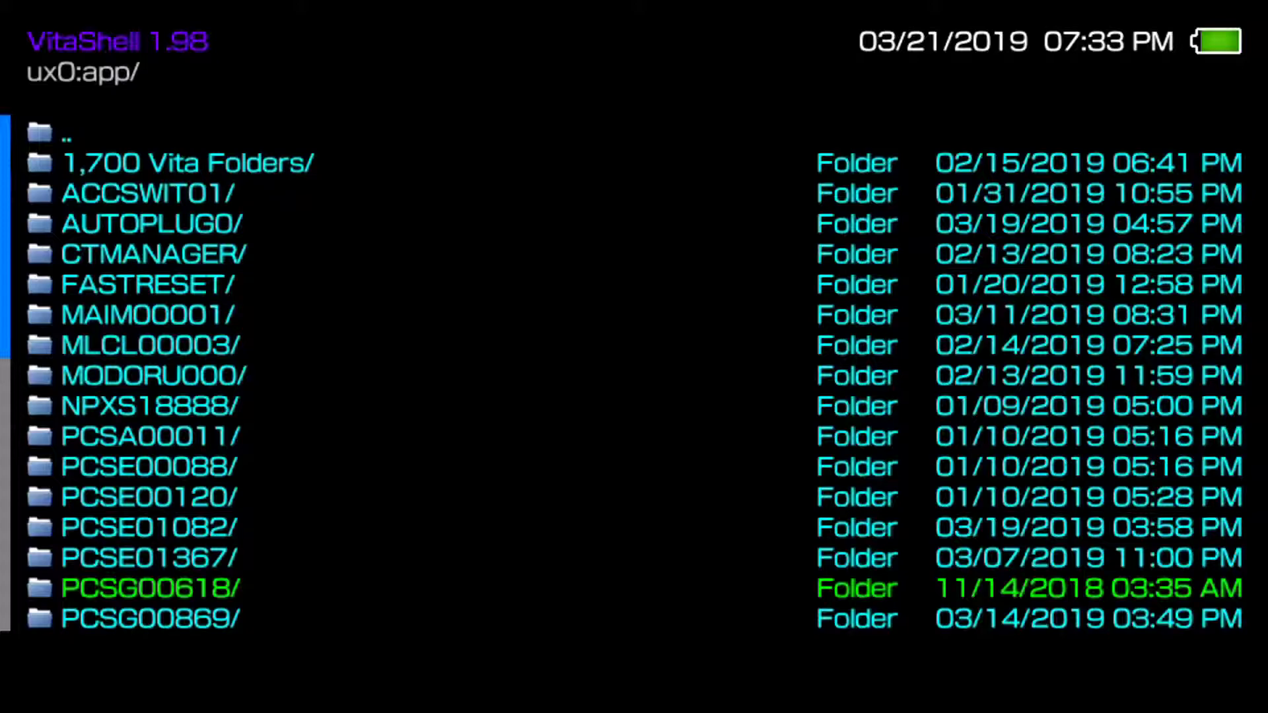
# Select PCSE00120 and open it decrypted.
pyautogui.click(149, 527)
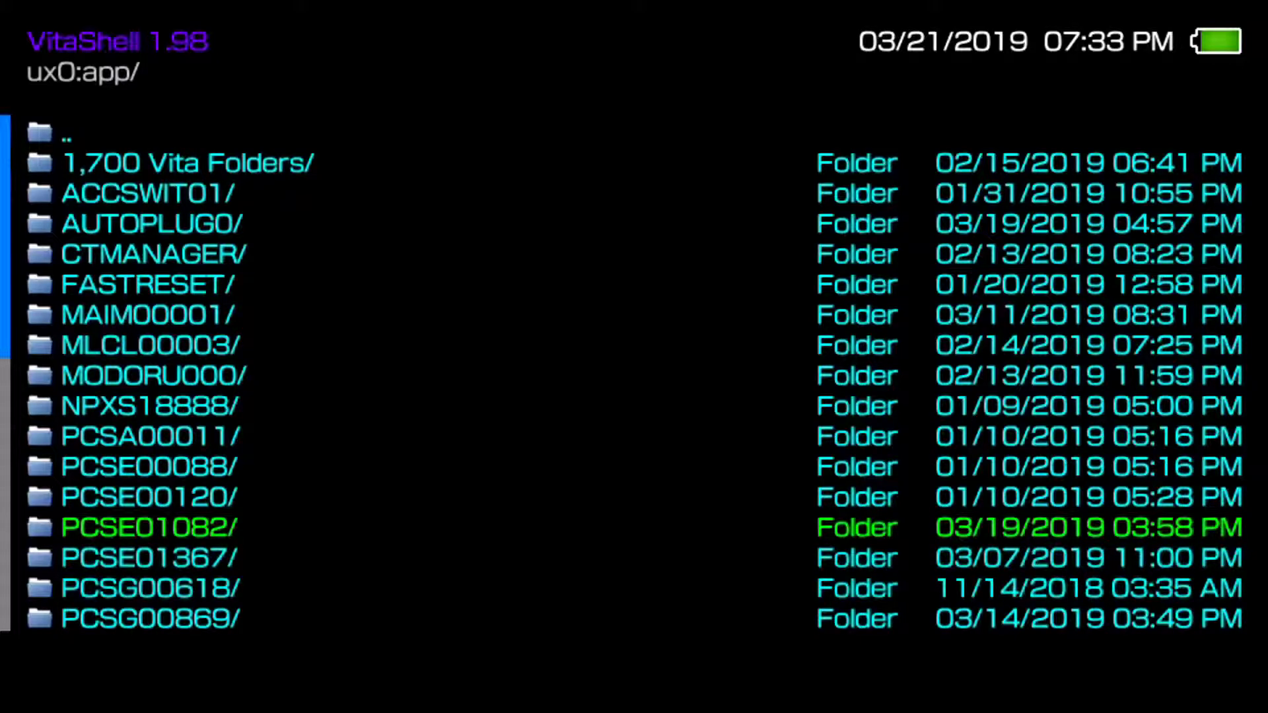
pyautogui.click(148, 558)
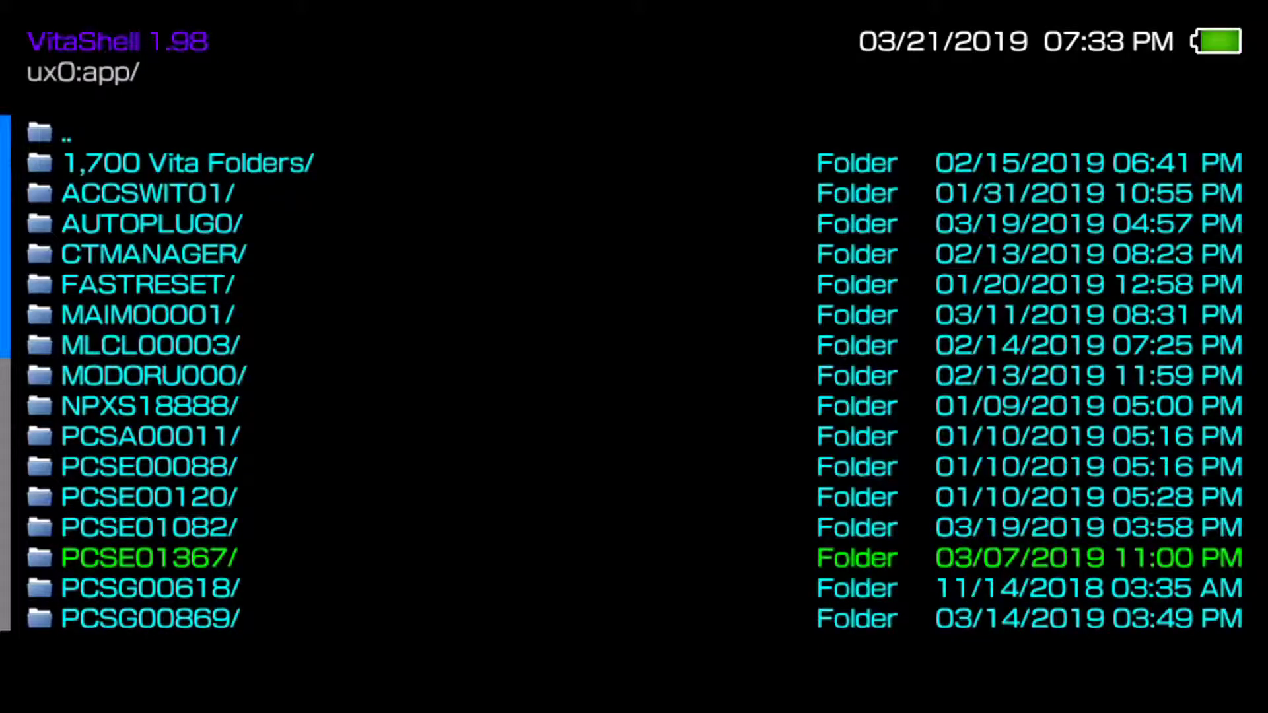
pyautogui.press('Down')
pyautogui.press('Down')
pyautogui.press('Down')
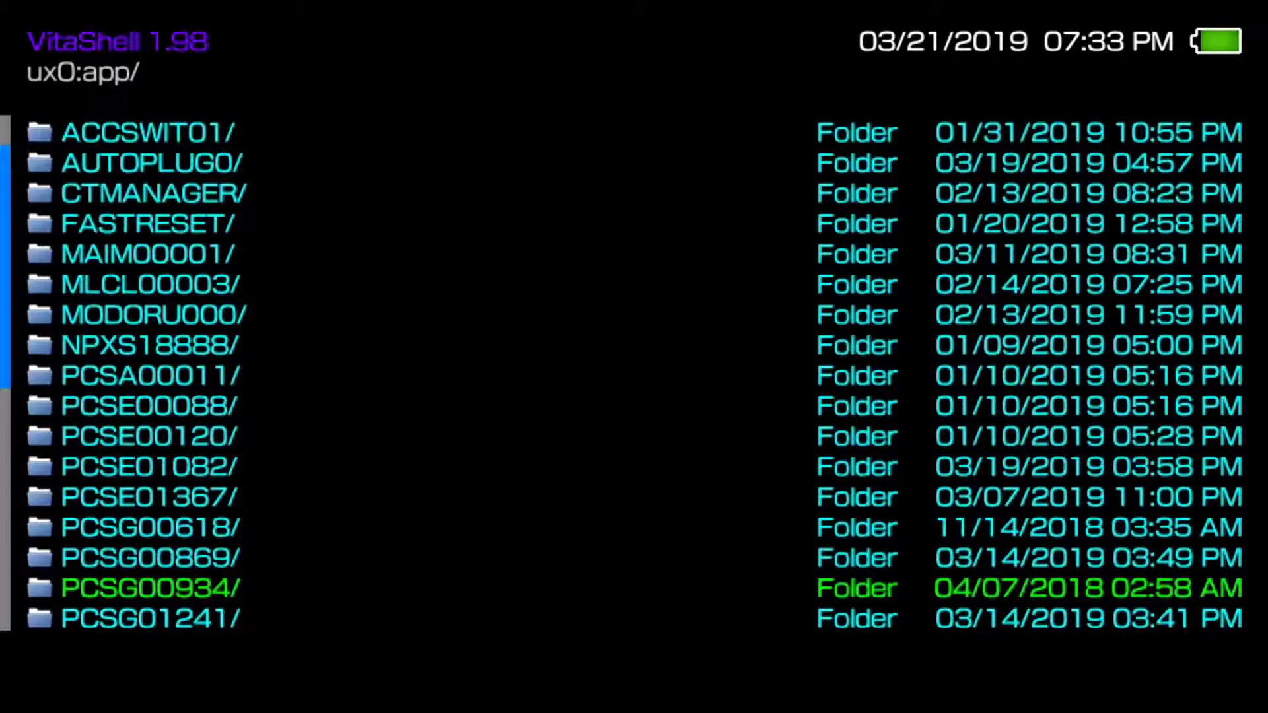
pyautogui.press('Up')
pyautogui.press('Up')
pyautogui.press('Up')
pyautogui.press('Up')
pyautogui.press('Up')
pyautogui.press('Down')
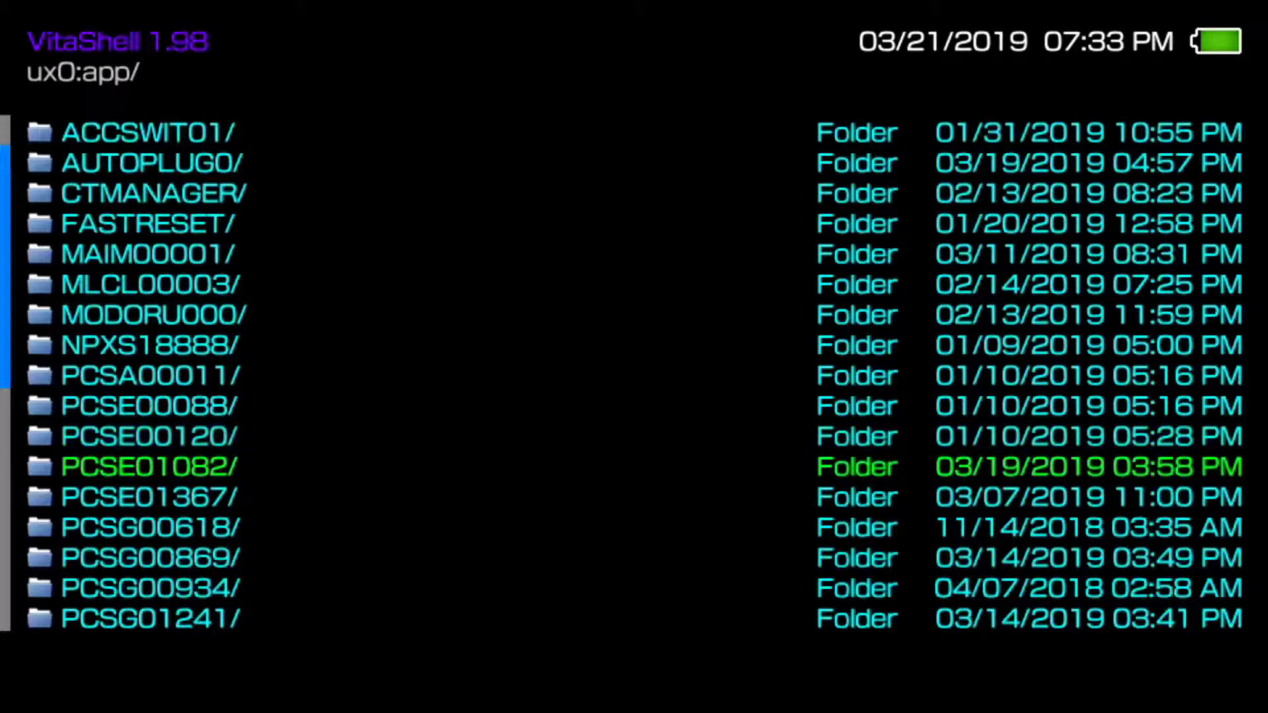
pyautogui.press('Up')
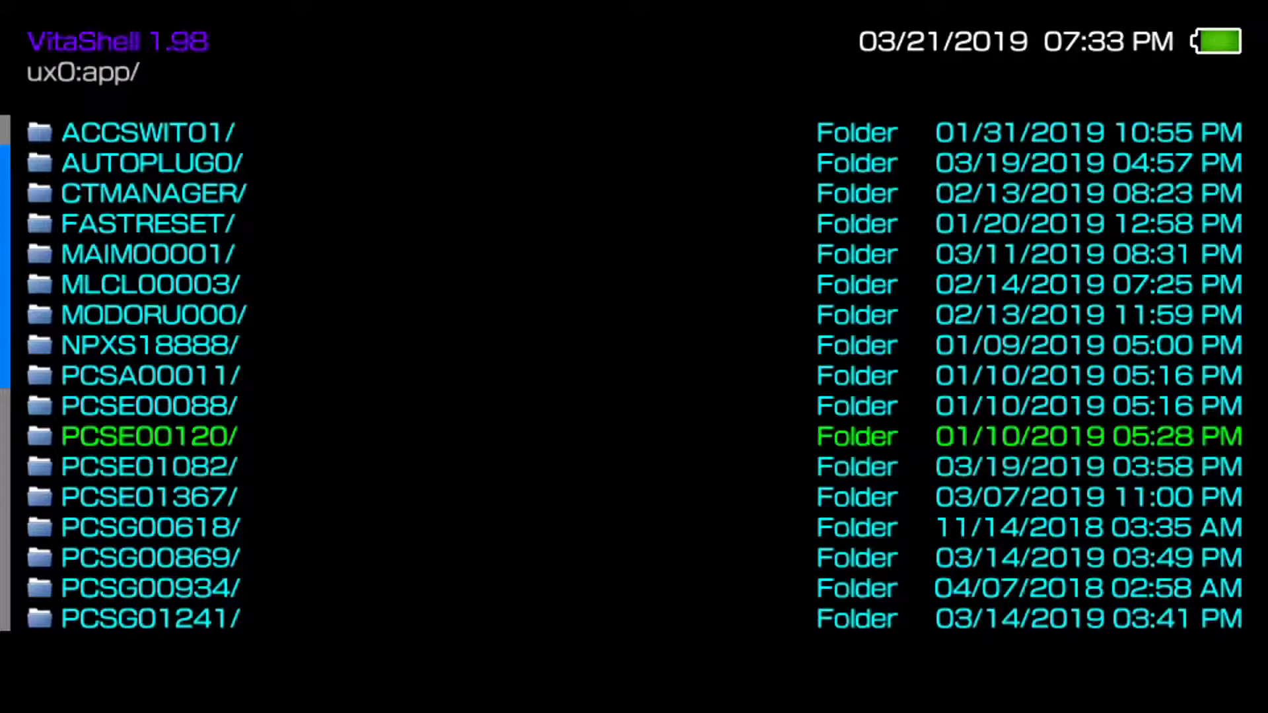
pyautogui.press('Up')
pyautogui.press('Down')
pyautogui.press('Menu')
pyautogui.press('Return')
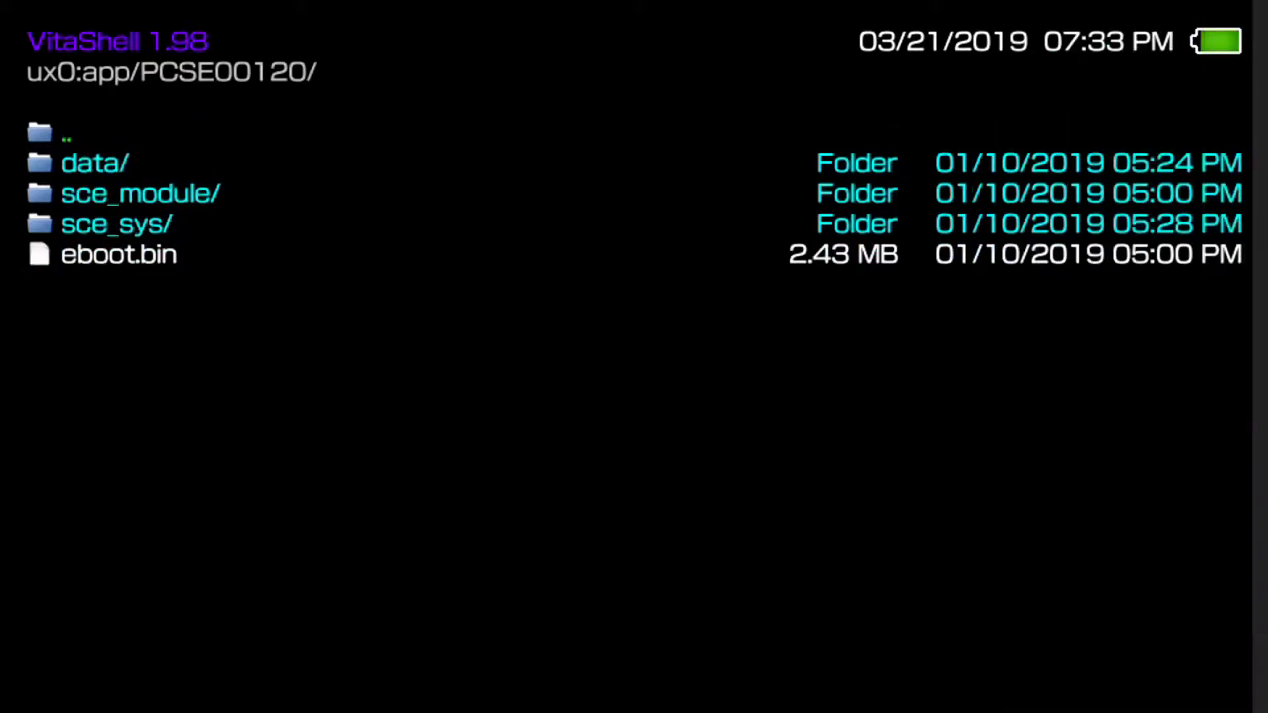
pyautogui.press('Escape')
# Reopen PCSE00120 decrypted, enter sce_sys and preview icon0.png.
pyautogui.press('Menu')
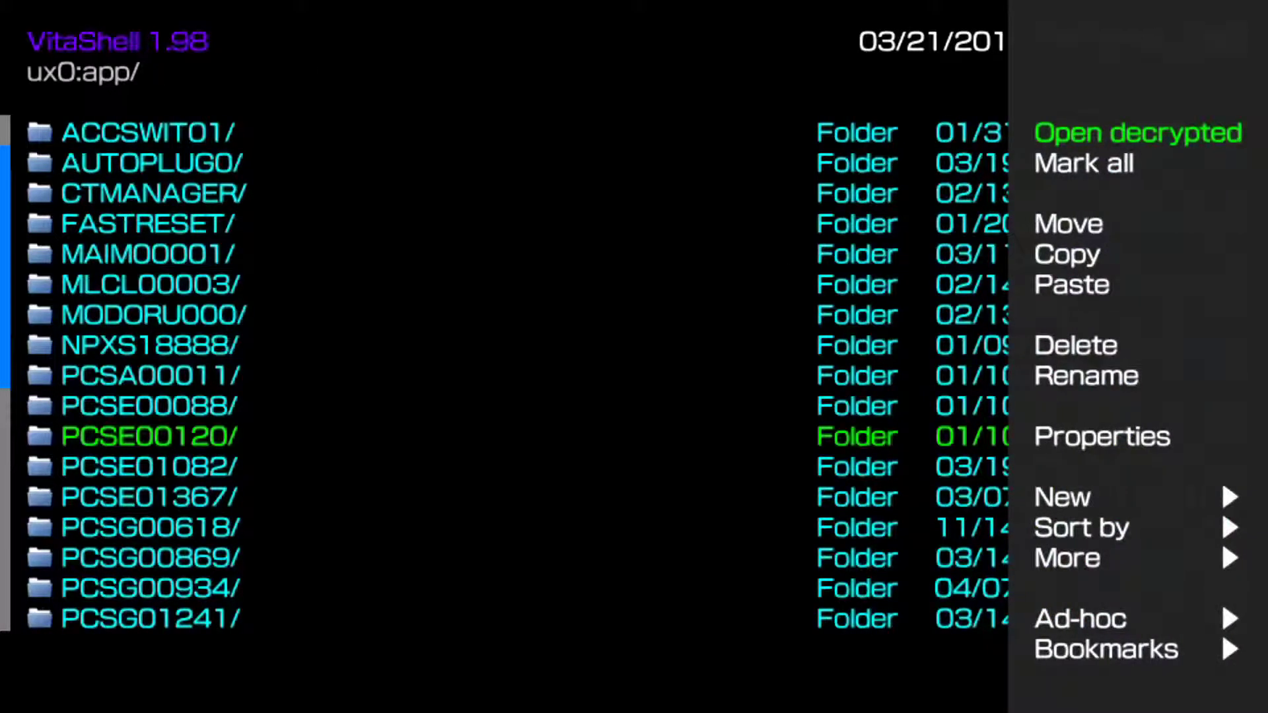
pyautogui.press('Return')
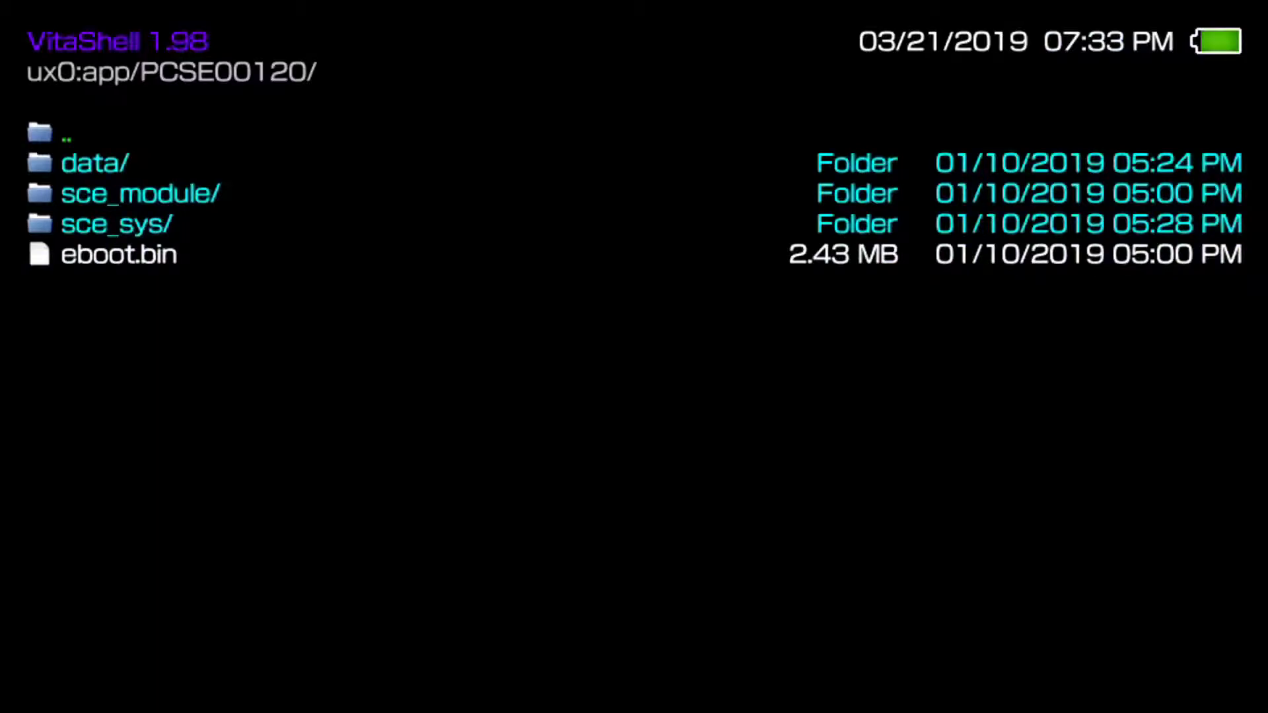
pyautogui.press('Down')
pyautogui.press('Down')
pyautogui.press('Down')
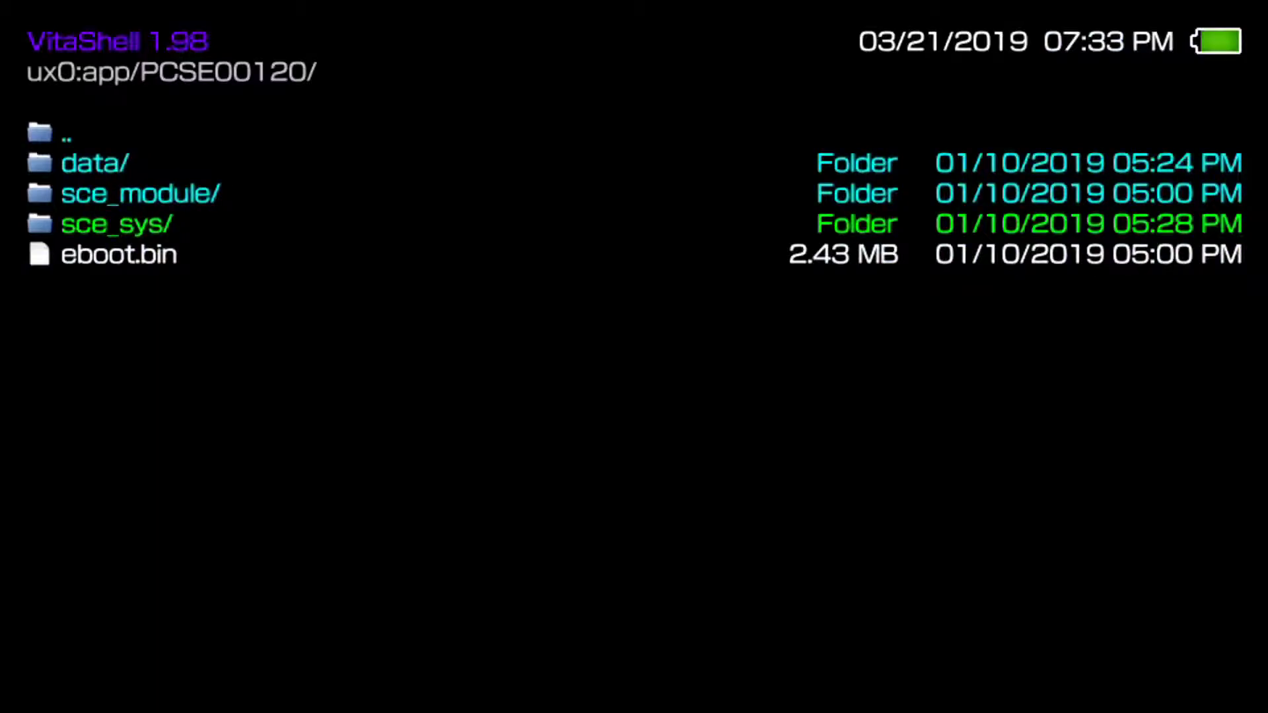
pyautogui.press('Return')
pyautogui.press('Down')
pyautogui.press('Down')
pyautogui.press('Down')
pyautogui.press('Down')
pyautogui.press('Down')
pyautogui.press('Down')
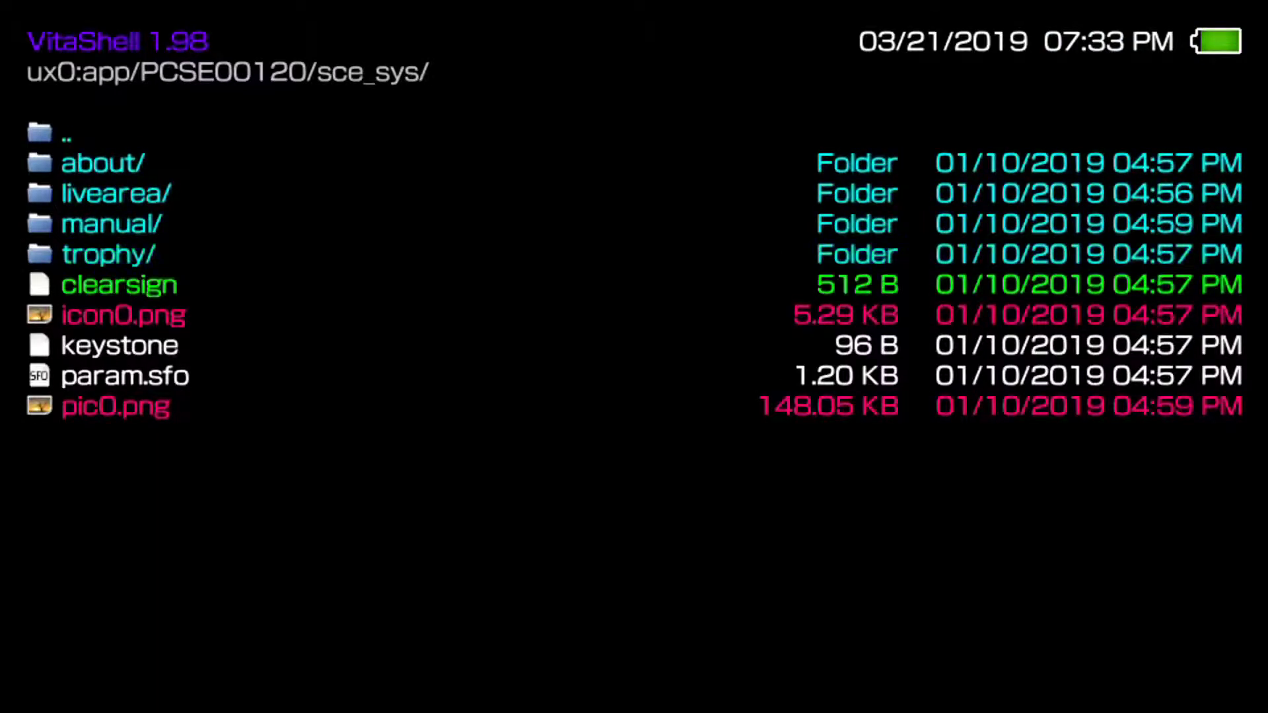
pyautogui.press('Return')
pyautogui.press('Escape')
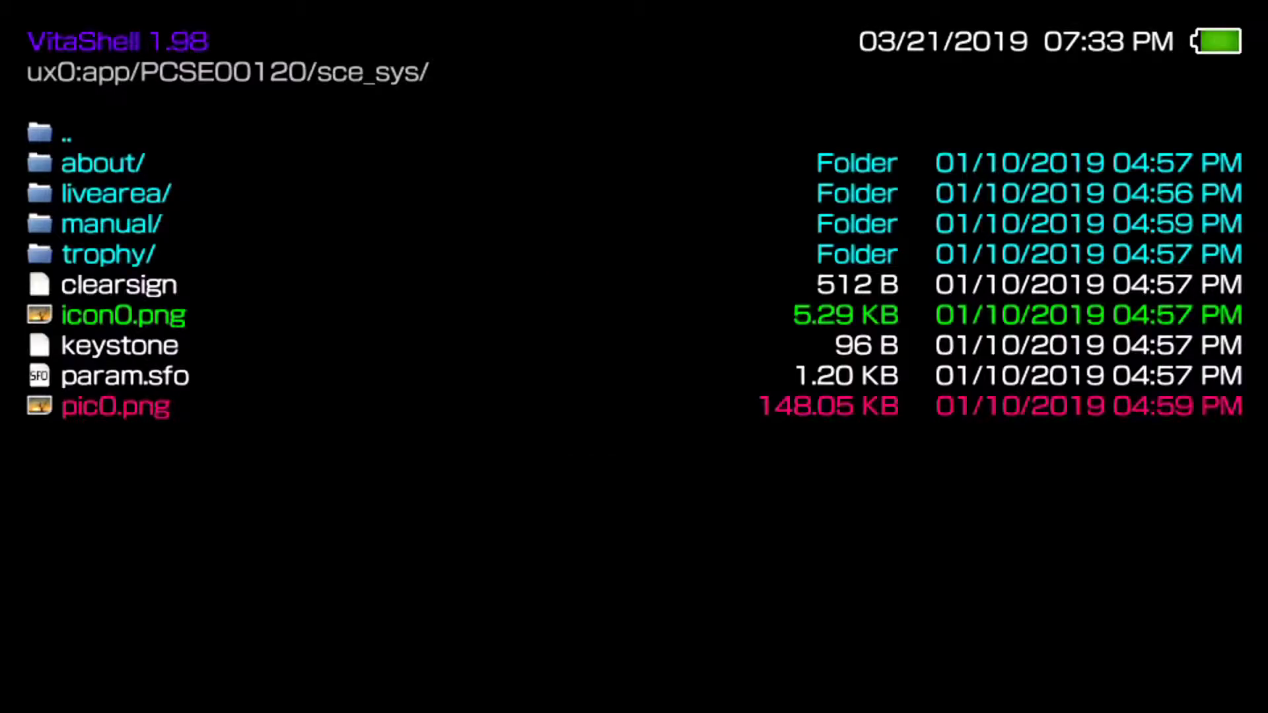
# Copy TROPHY.TRP from the trophy/NPWR03895_00 folder and view it in the hex viewer.
pyautogui.press('Up')
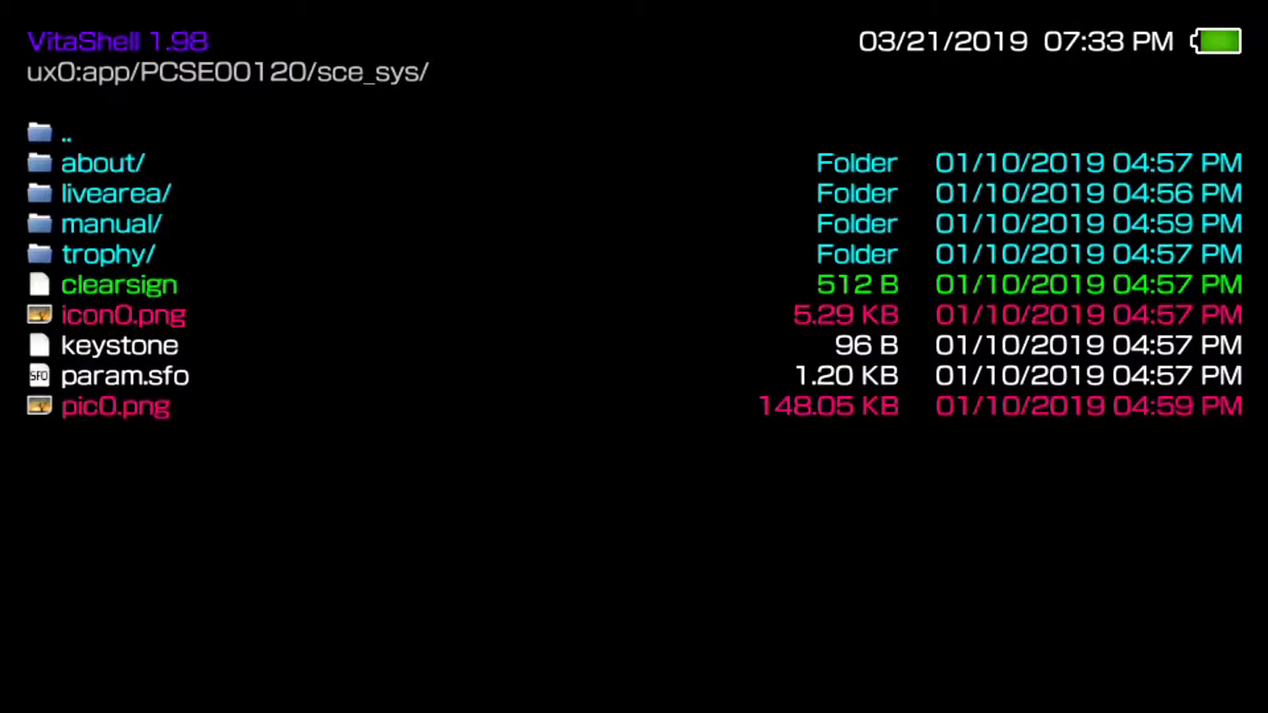
pyautogui.press('Up')
pyautogui.press('Down')
pyautogui.press('Up')
pyautogui.press('Down')
pyautogui.press('Down')
pyautogui.press('Up')
pyautogui.press('Up')
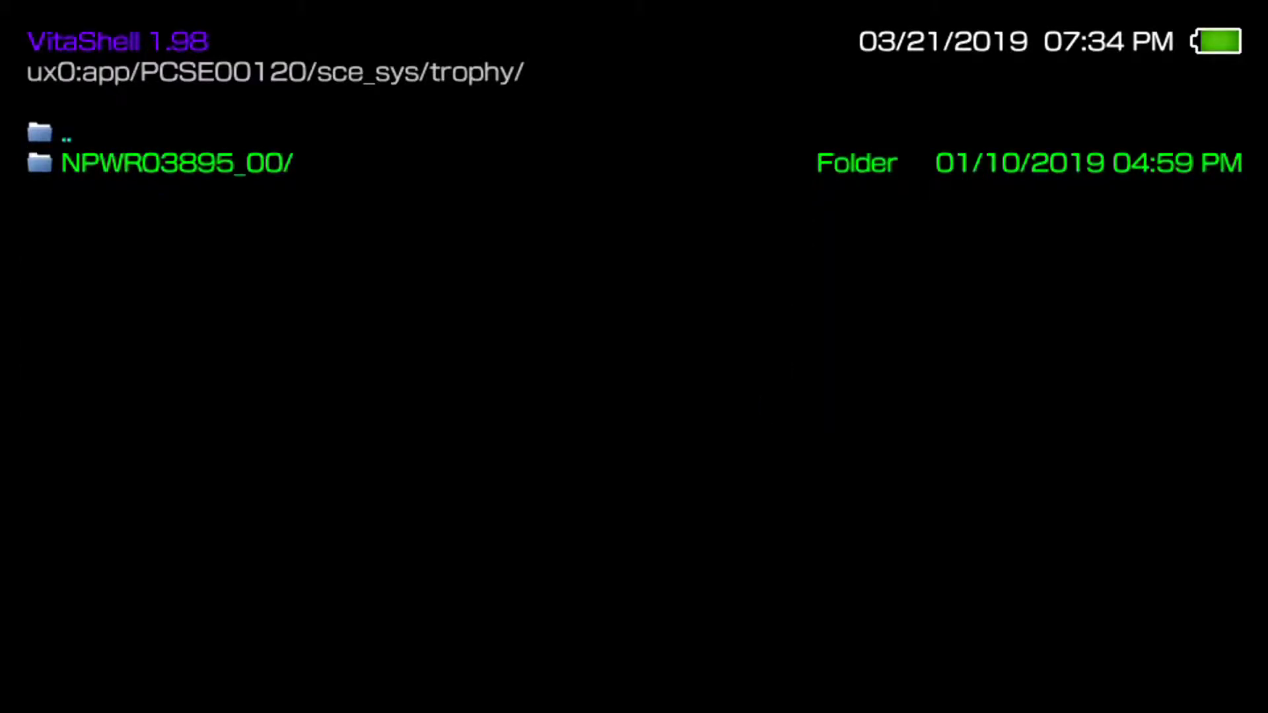
pyautogui.press('Return')
pyautogui.press('Down')
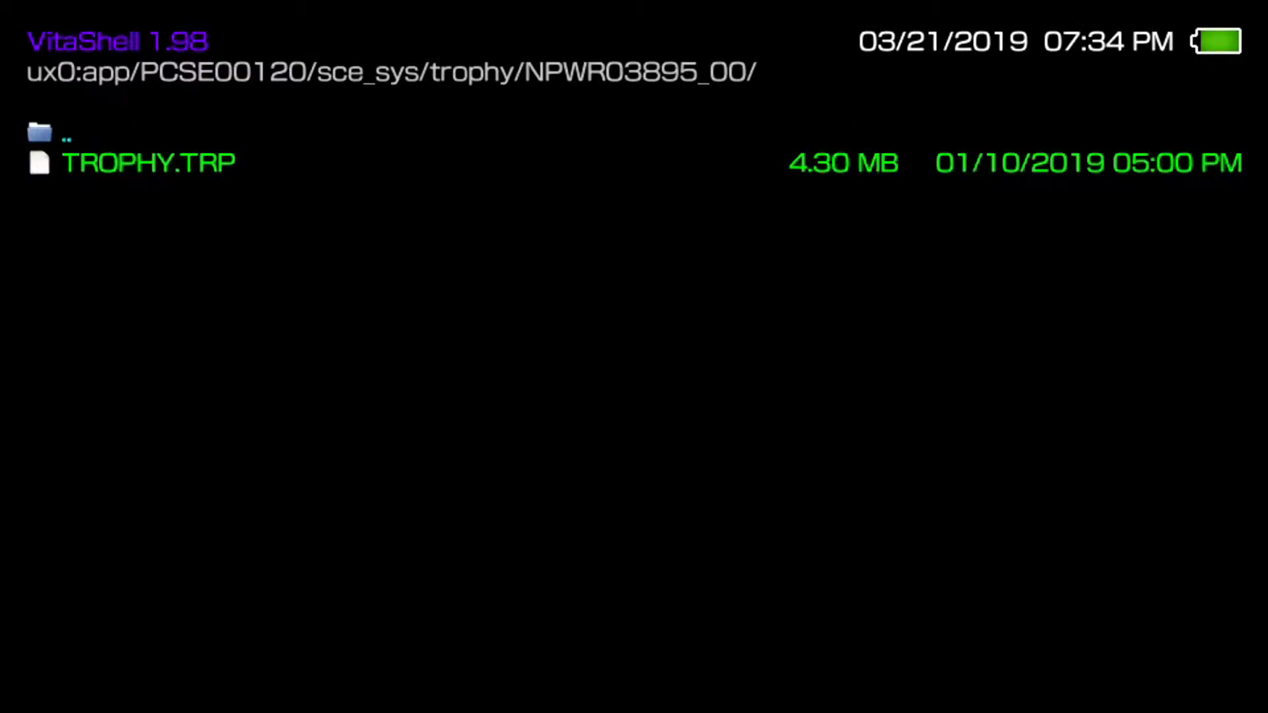
pyautogui.press('Menu')
pyautogui.press('Down')
pyautogui.press('Return')
pyautogui.press('Return')
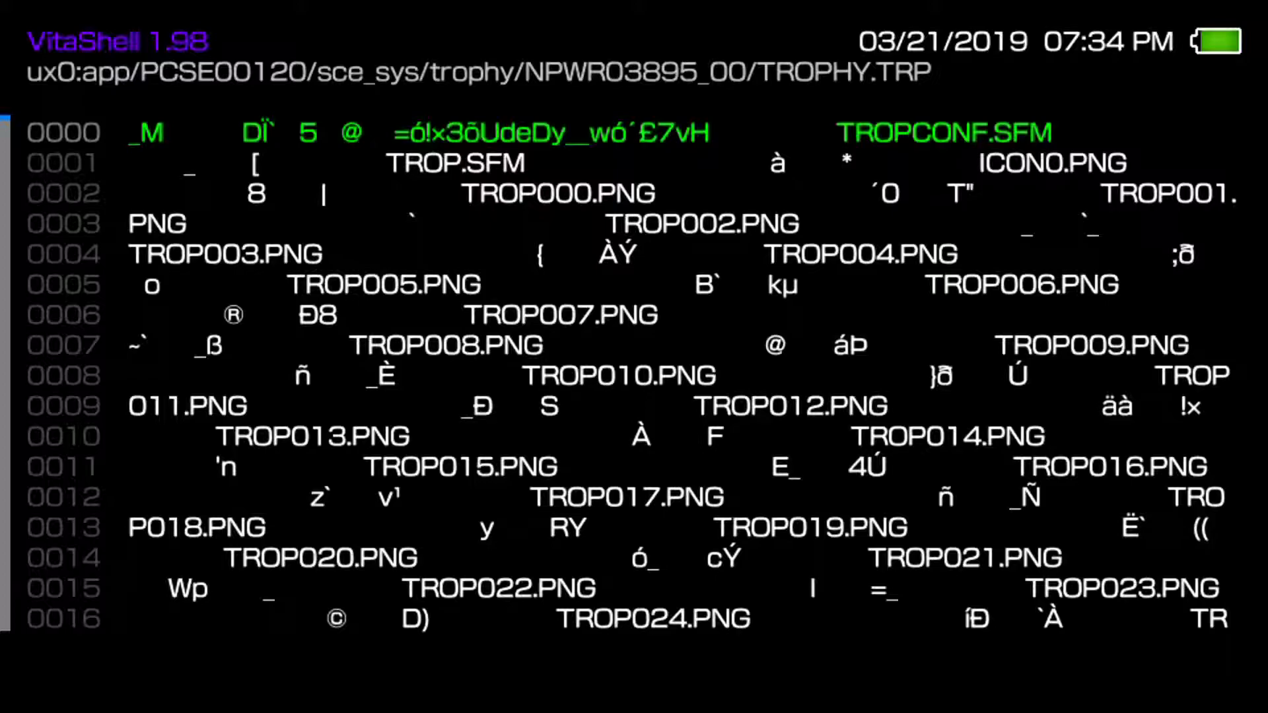
# Close the hex viewer and go into PCSE00120's sce_sys folder.
pyautogui.press('Escape')
pyautogui.press('Escape')
pyautogui.press('Escape')
pyautogui.press('Escape')
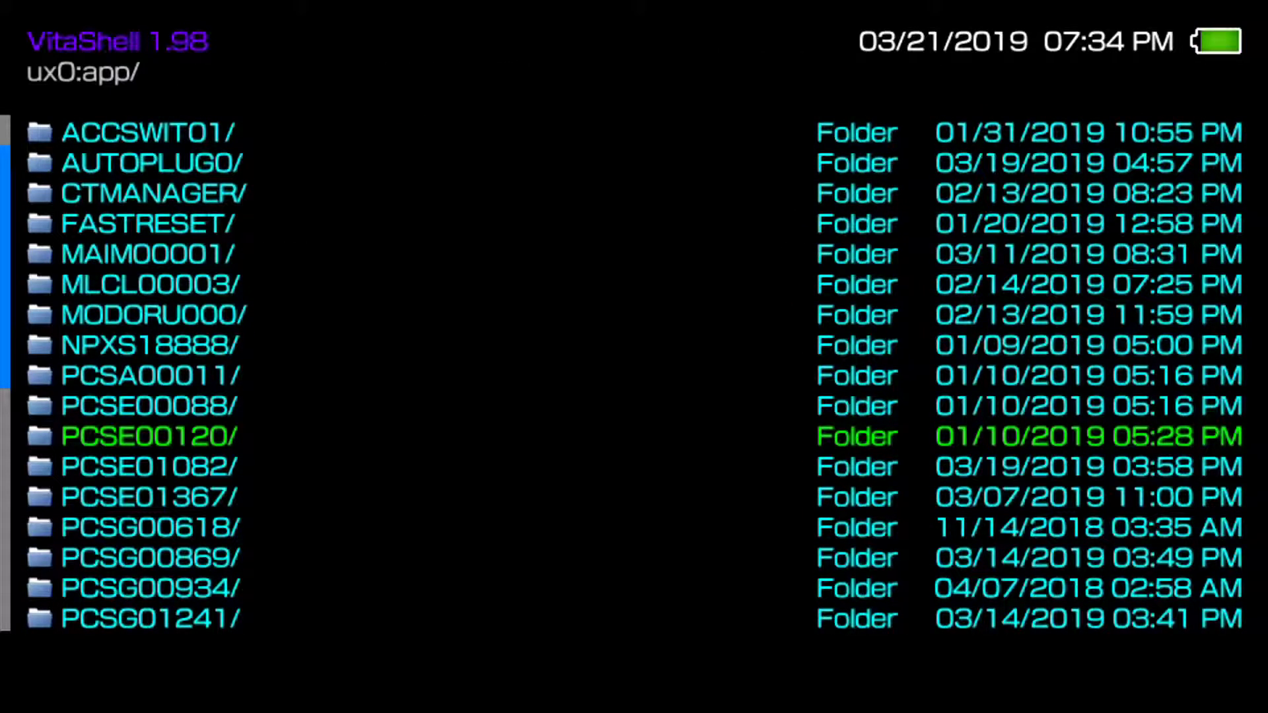
pyautogui.press('Menu')
pyautogui.press('Escape')
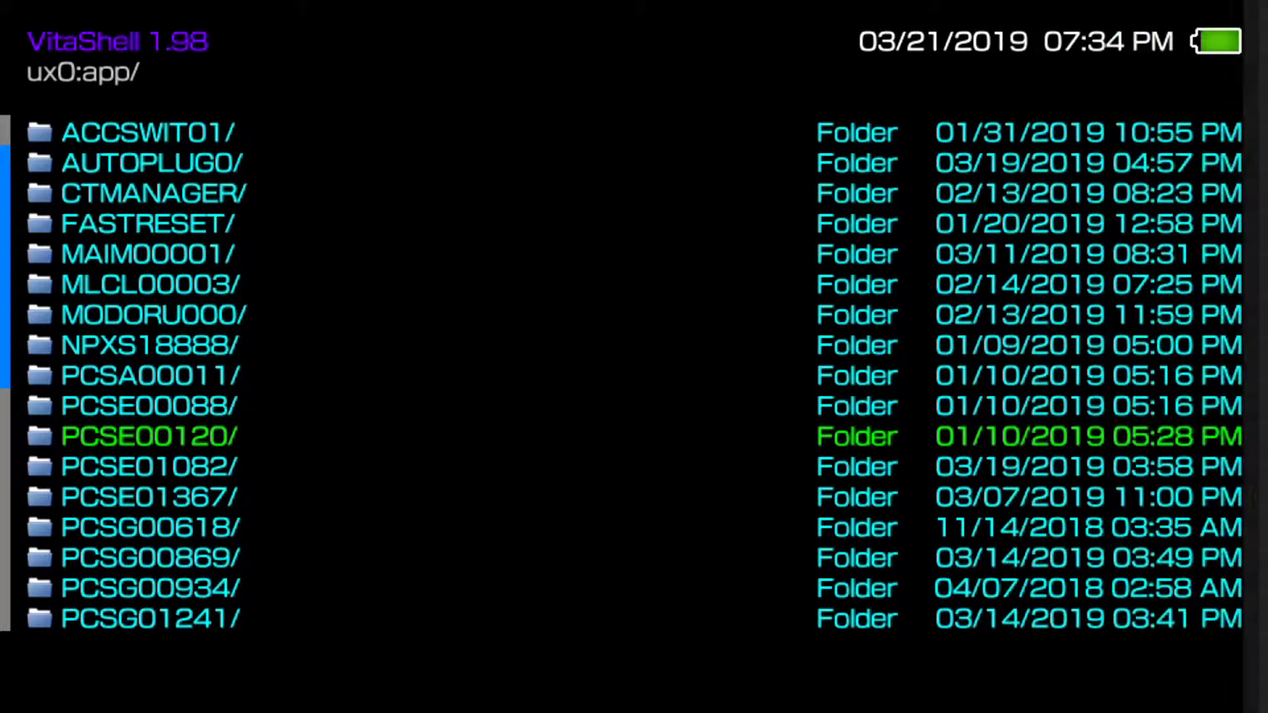
pyautogui.press('Up')
pyautogui.press('Down')
pyautogui.press('Return')
pyautogui.press('Down')
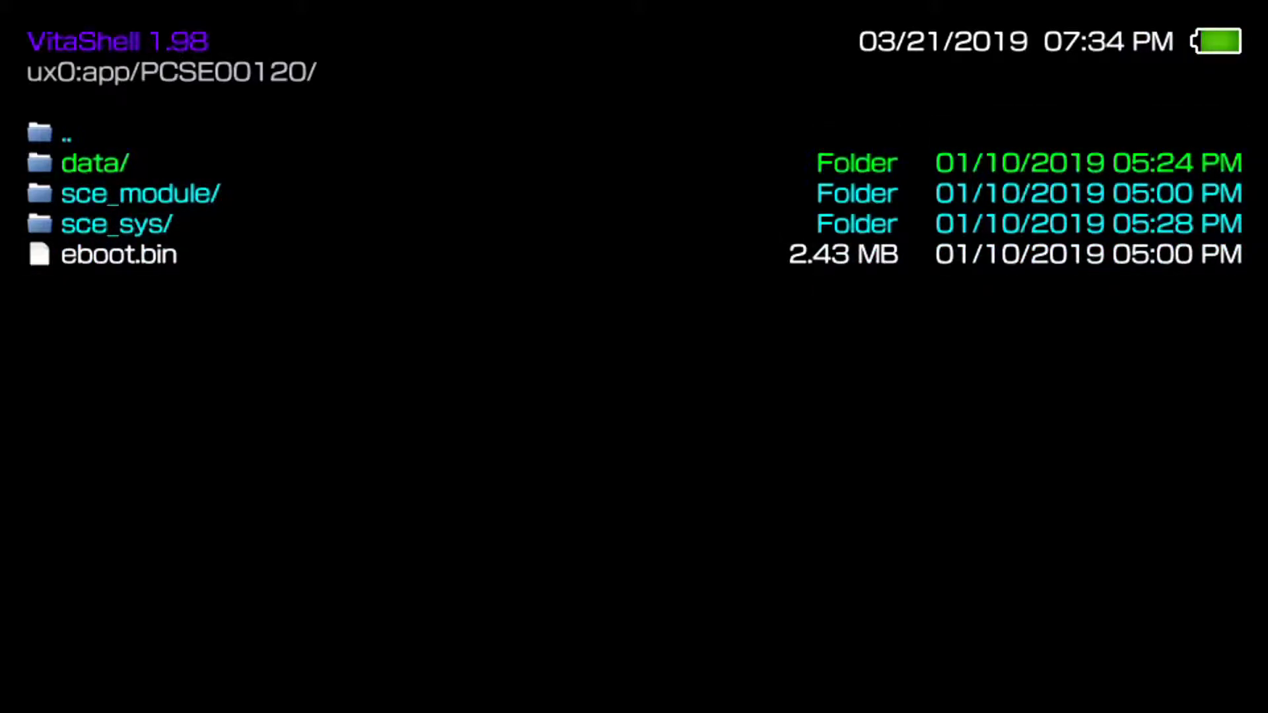
pyautogui.press('Down')
pyautogui.press('Down')
pyautogui.press('Return')
pyautogui.press('Down')
pyautogui.press('Down')
pyautogui.press('Down')
pyautogui.press('Down')
pyautogui.press('Down')
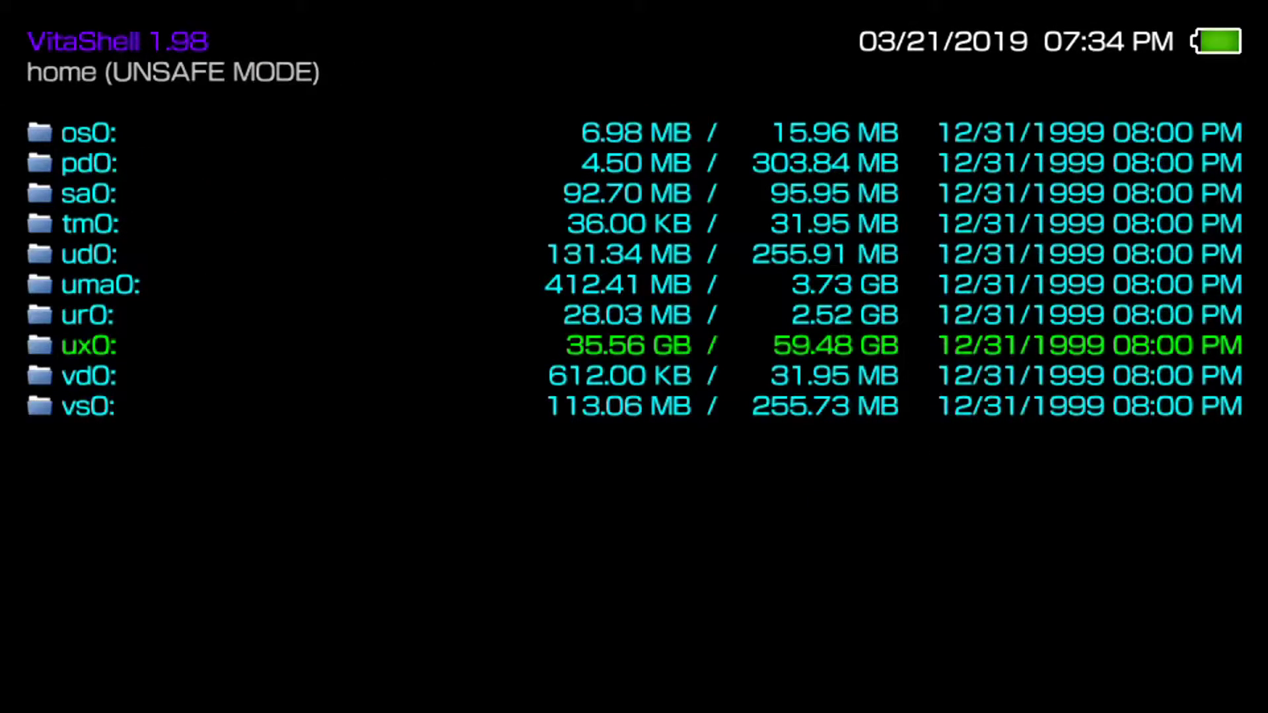
# Return through ux0:app to PCSE00120/sce_sys and view the Persona 4 Golden icon0.png.
pyautogui.press('Return')
pyautogui.press('Down')
pyautogui.press('Down')
pyautogui.press('Down')
pyautogui.press('Down')
pyautogui.press('Down')
pyautogui.press('Down')
pyautogui.press('Down')
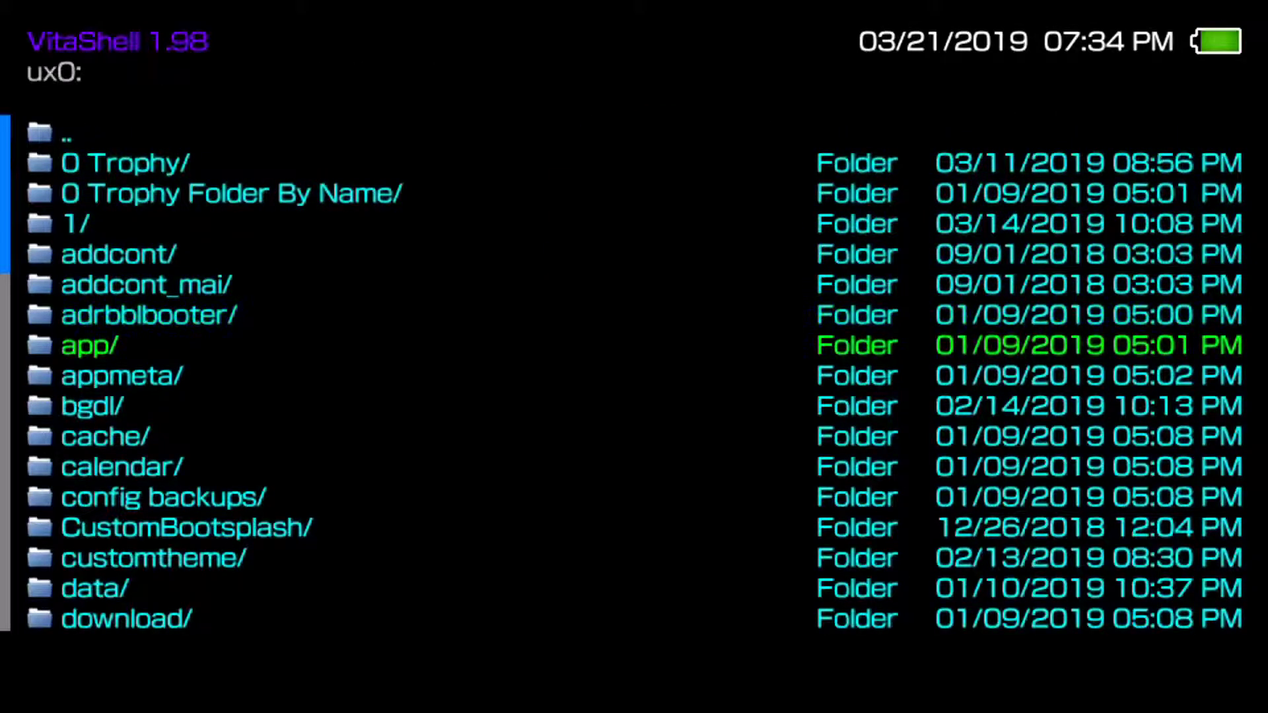
pyautogui.press('Return')
pyautogui.press('Down')
pyautogui.press('Down')
pyautogui.press('Down')
pyautogui.press('Down')
pyautogui.press('Down')
pyautogui.press('Down')
pyautogui.press('Down')
pyautogui.press('Down')
pyautogui.press('Down')
pyautogui.press('Down')
pyautogui.press('Down')
pyautogui.press('Down')
pyautogui.press('Down')
pyautogui.press('Up')
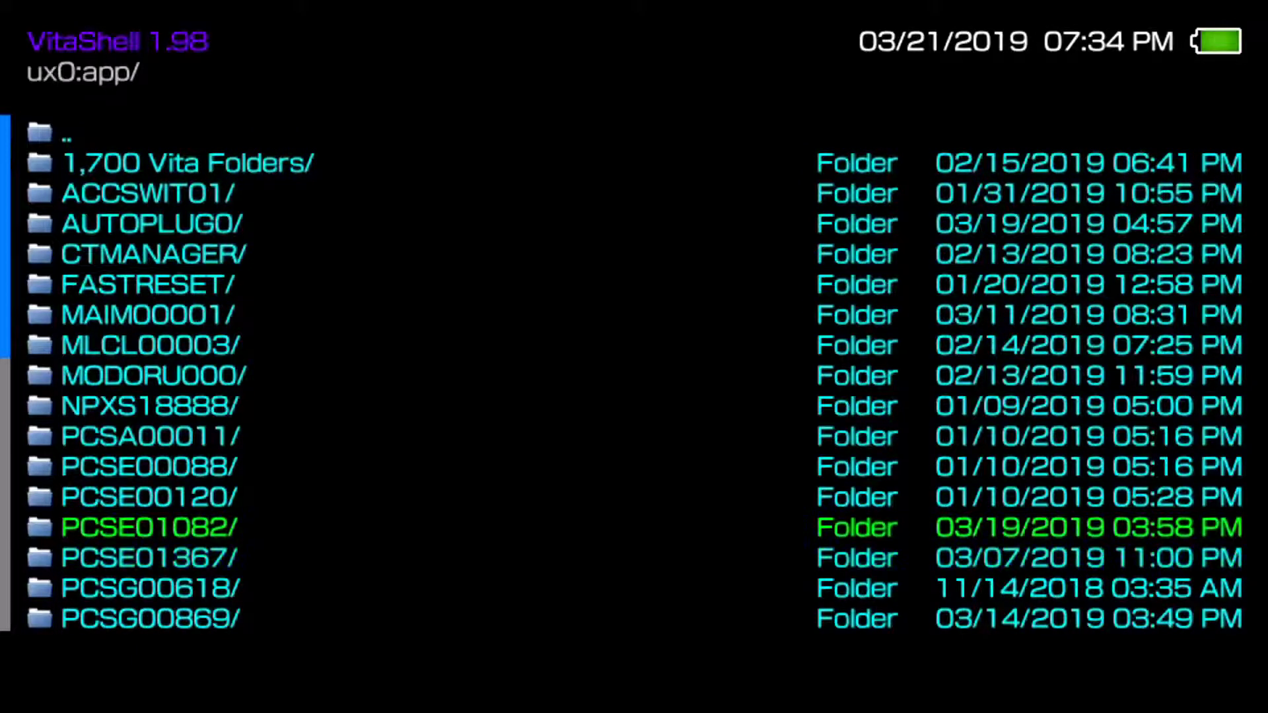
pyautogui.press('Up')
pyautogui.press('Return')
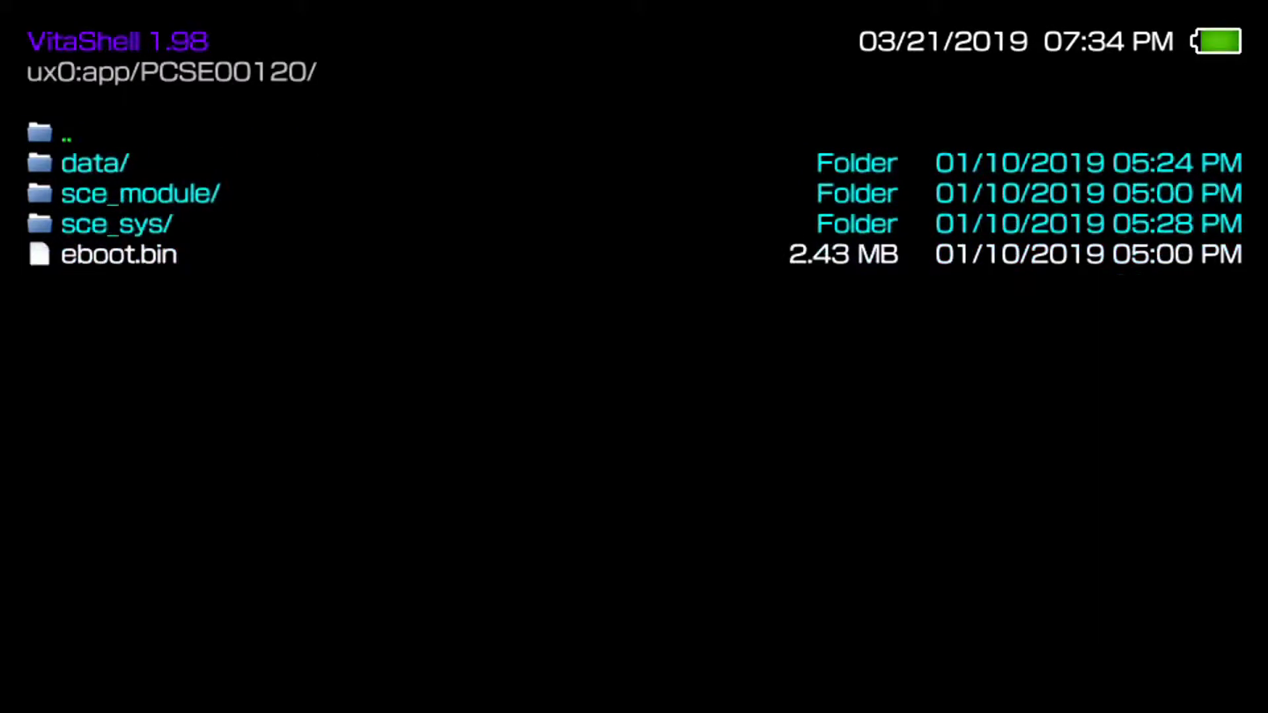
pyautogui.press('Down')
pyautogui.press('Down')
pyautogui.press('Down')
pyautogui.press('Return')
pyautogui.press('Down')
pyautogui.press('Down')
pyautogui.press('Down')
pyautogui.press('Down')
pyautogui.press('Down')
pyautogui.press('Down')
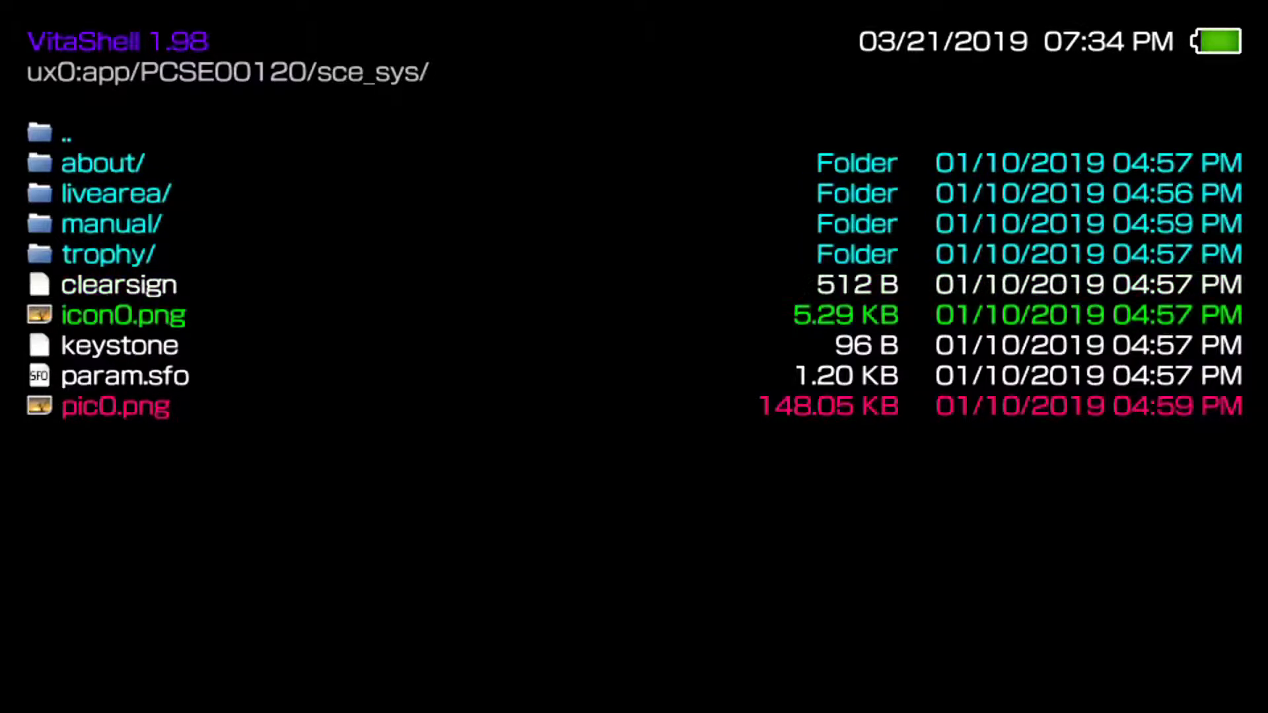
pyautogui.press('Return')
pyautogui.press('Escape')
pyautogui.press('Escape')
pyautogui.press('Escape')
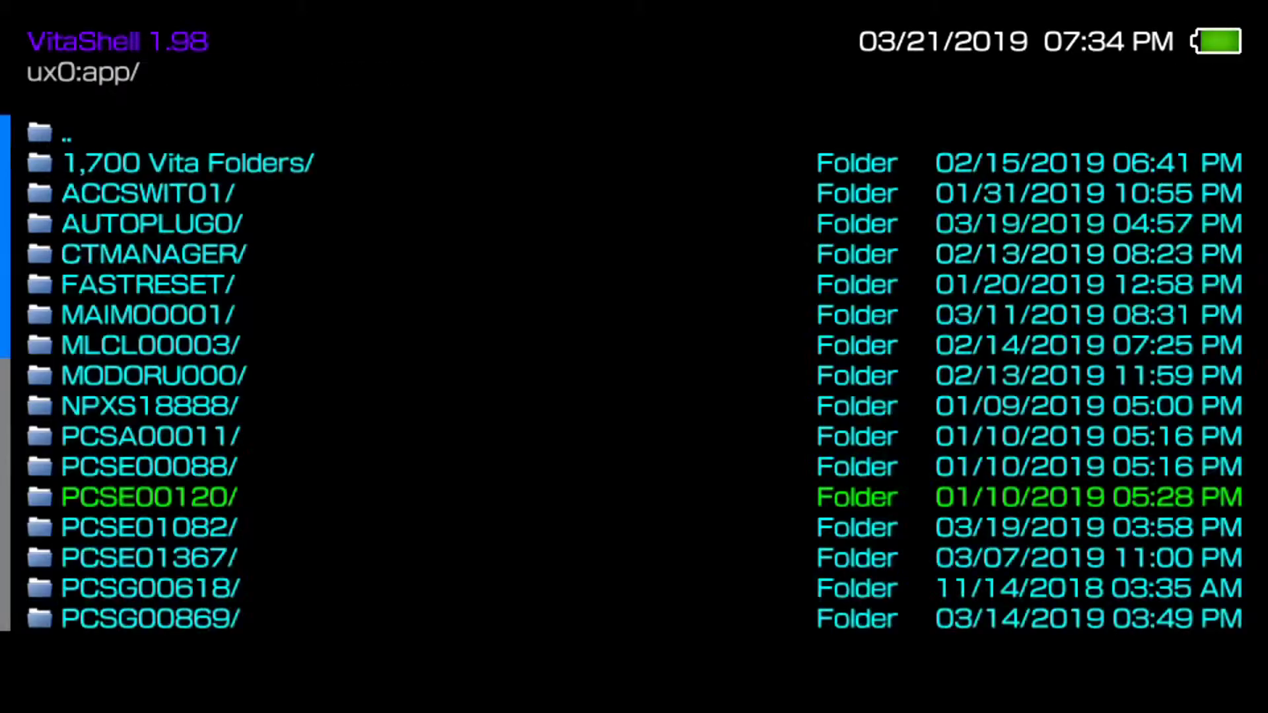
# Enter PCSE00088's sce_sys folder and browse its files.
pyautogui.press('Up')
pyautogui.press('Return')
pyautogui.press('Down')
pyautogui.press('Down')
pyautogui.press('Down')
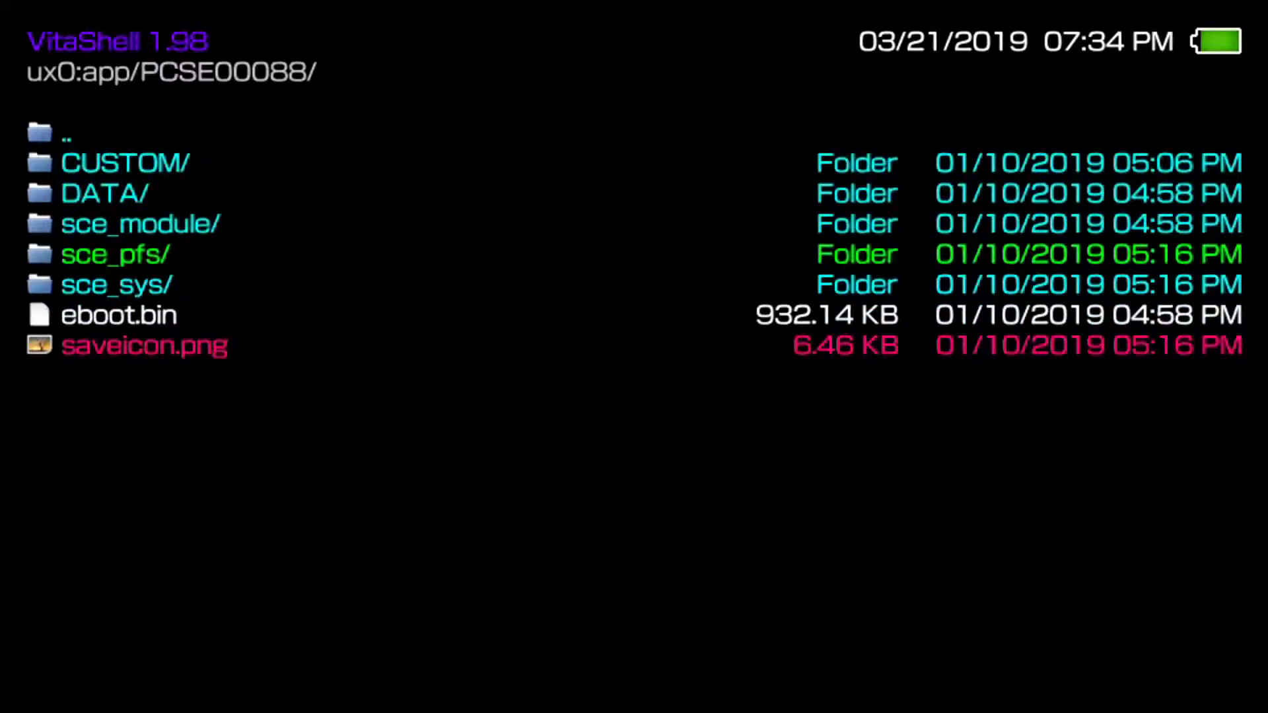
pyautogui.press('Down')
pyautogui.press('Return')
pyautogui.press('Down')
pyautogui.press('Down')
pyautogui.press('Down')
pyautogui.press('Down')
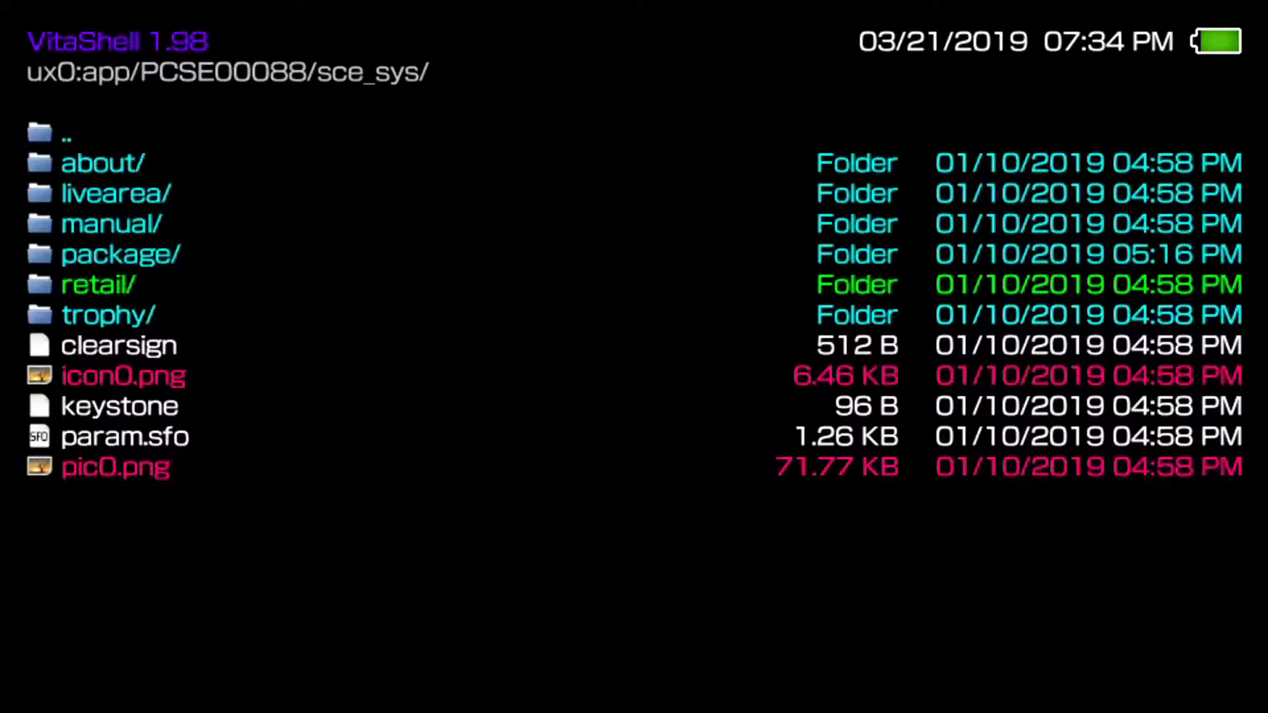
pyautogui.press('Down')
pyautogui.press('Down')
pyautogui.press('Down')
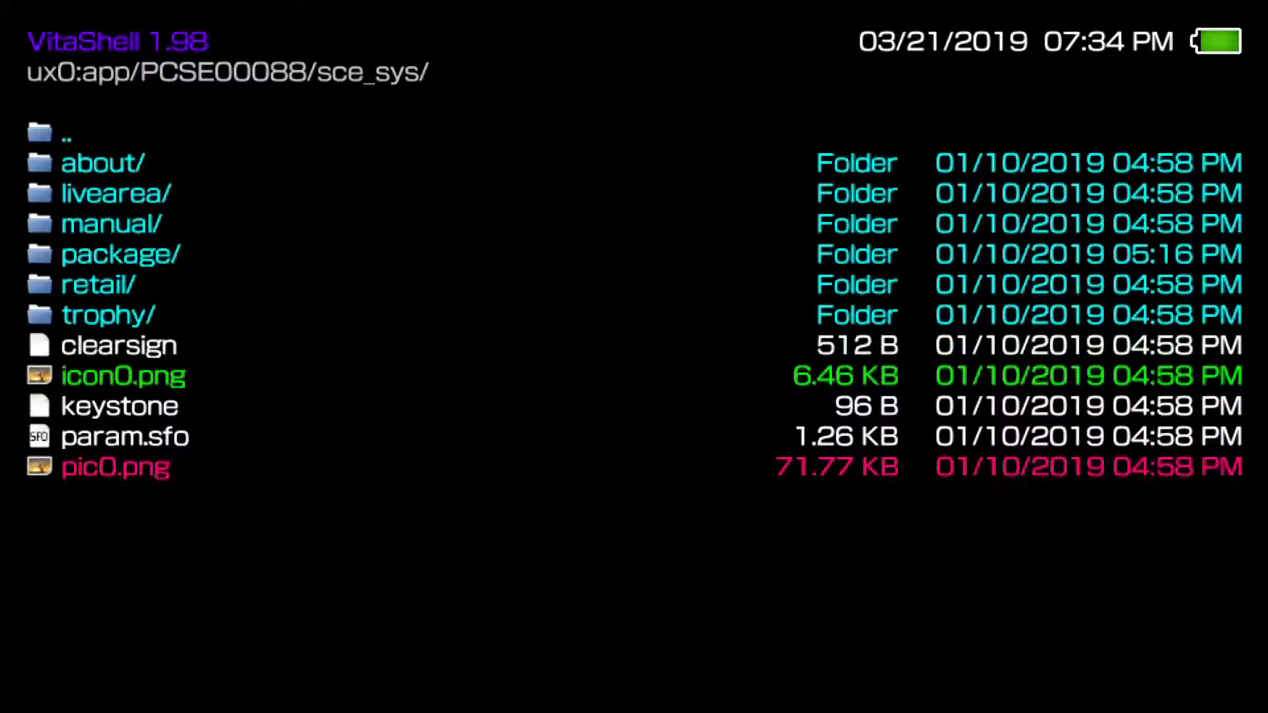
pyautogui.press('Down')
pyautogui.press('Up')
# Try viewing PCSE00088's icon0.png, dismiss the error, then open trophy/NPWR03608_00.
pyautogui.press('Return')
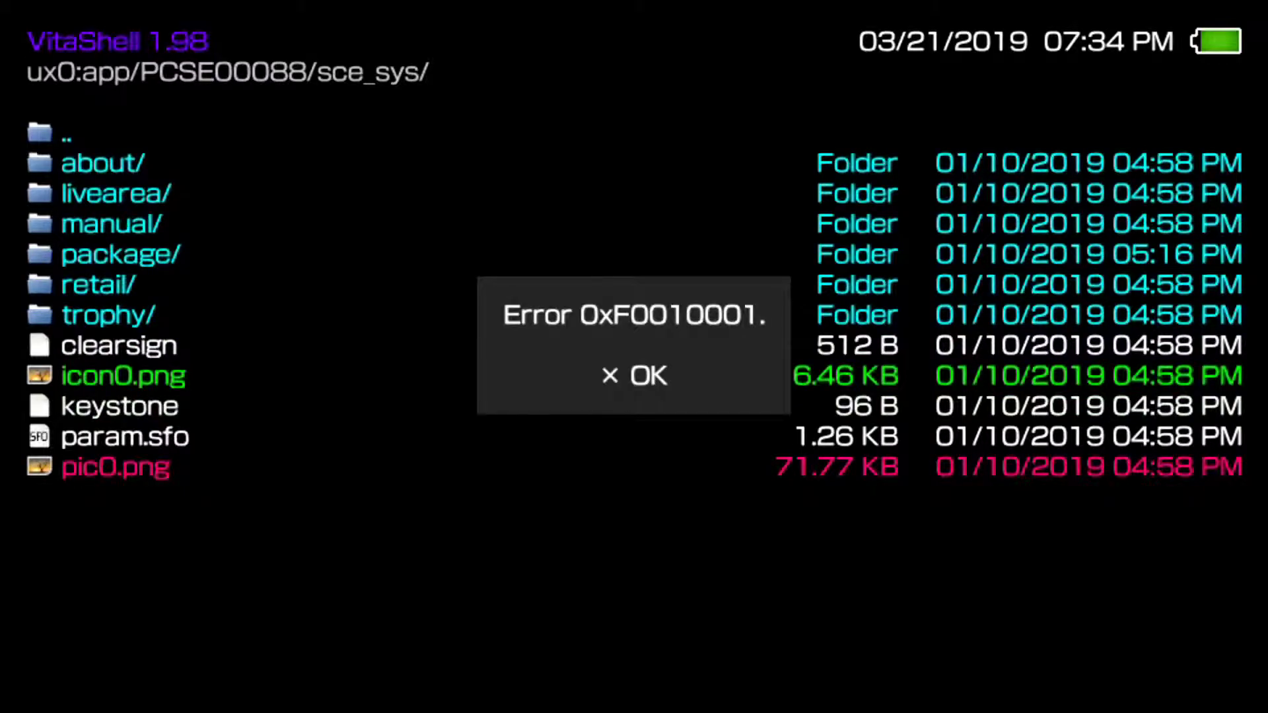
pyautogui.press('Return')
pyautogui.press('Up')
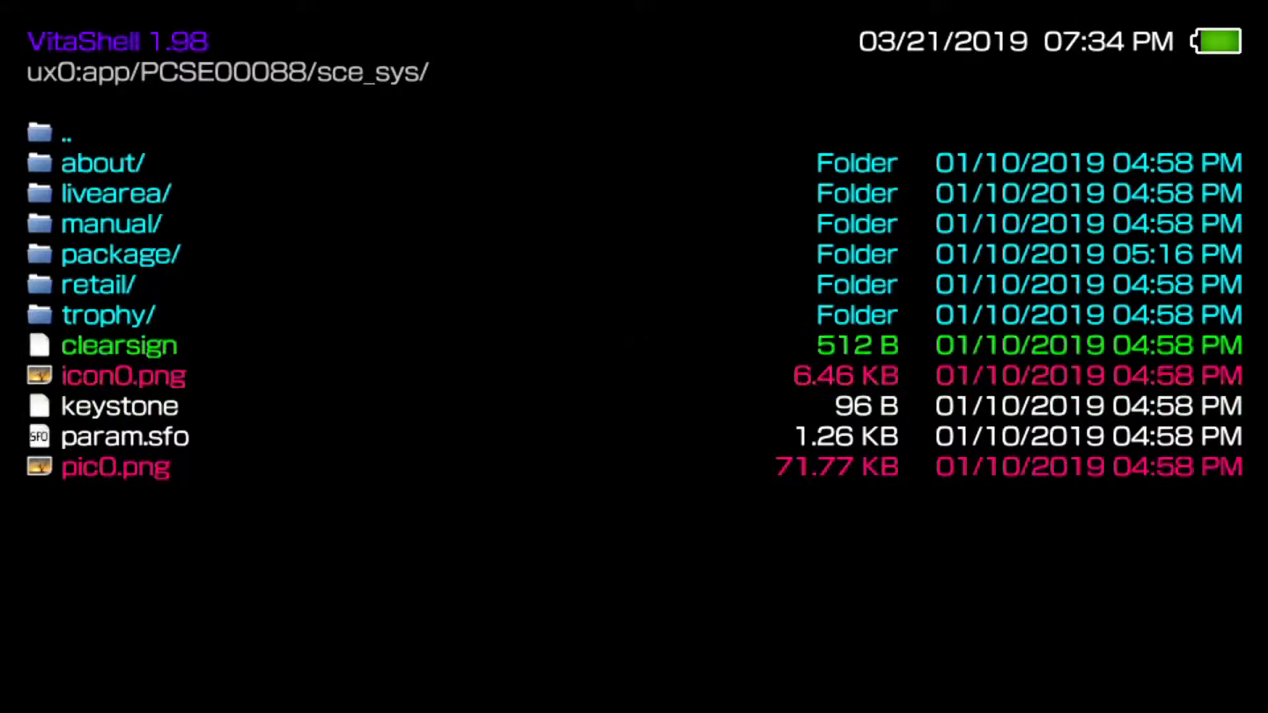
pyautogui.press('Up')
pyautogui.press('Return')
# View PCSE00088's TROPHY.TRP in NPWR03608_00, then back out to the ux0: root.
pyautogui.press('Return')
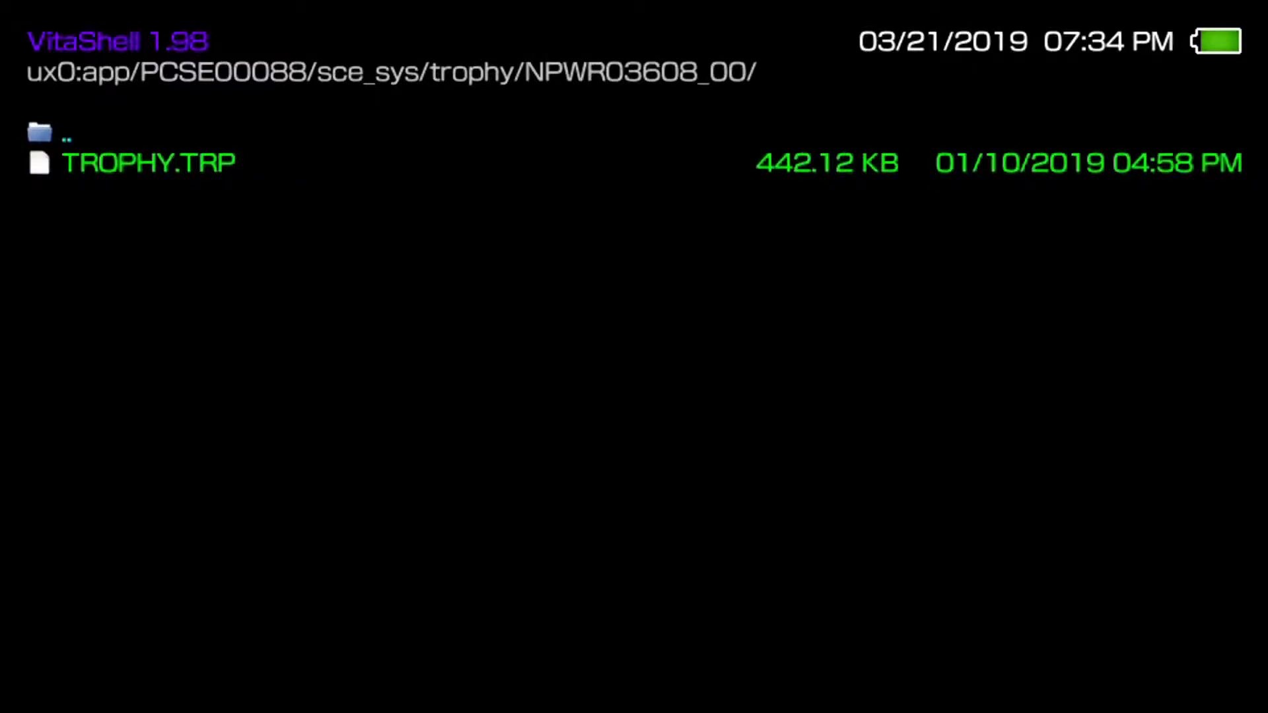
pyautogui.press('Return')
pyautogui.press('Down')
pyautogui.press('Down')
pyautogui.press('Down')
pyautogui.press('Down')
pyautogui.press('Down')
pyautogui.press('Down')
pyautogui.press('Down')
pyautogui.press('Down')
pyautogui.press('Down')
pyautogui.press('Down')
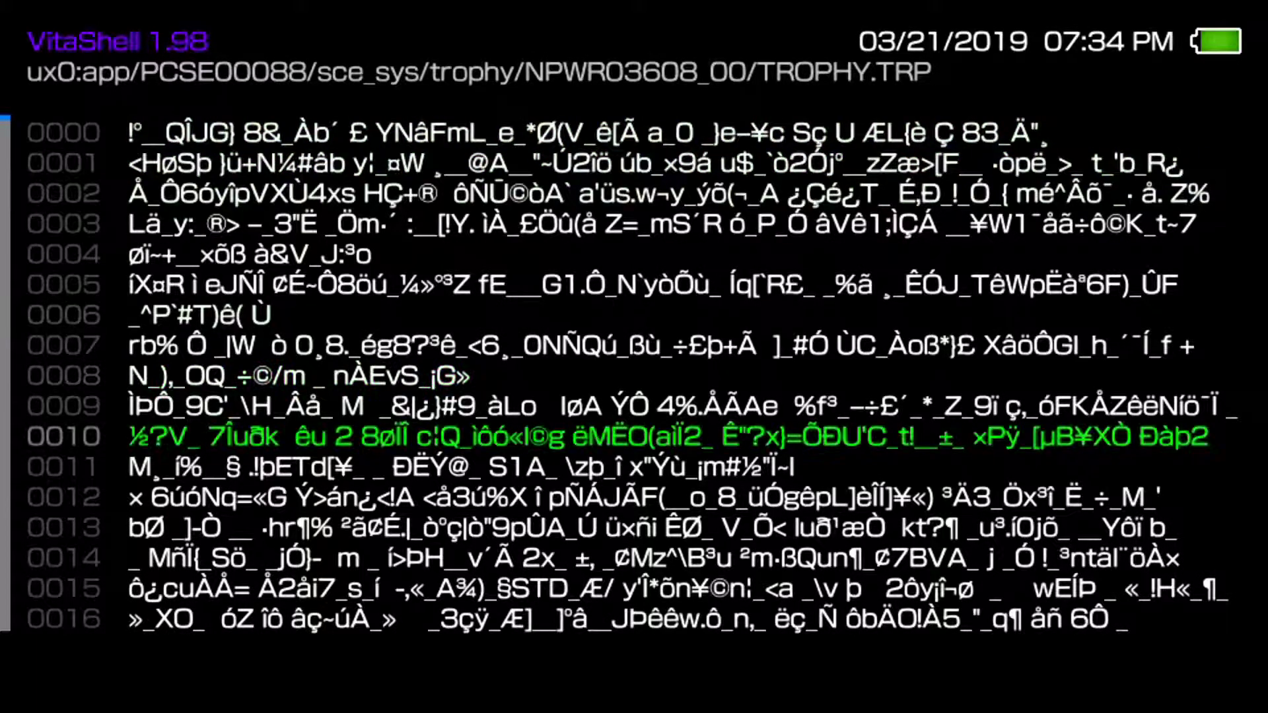
pyautogui.press('Down')
pyautogui.press('Down')
pyautogui.press('Down')
pyautogui.press('Down')
pyautogui.press('Down')
pyautogui.press('Down')
pyautogui.press('Down')
pyautogui.press('Down')
pyautogui.press('Down')
pyautogui.press('Down')
pyautogui.press('Down')
pyautogui.press('Down')
pyautogui.press('Down')
pyautogui.press('Down')
pyautogui.press('Down')
pyautogui.press('Down')
pyautogui.press('Down')
pyautogui.press('Down')
pyautogui.press('Down')
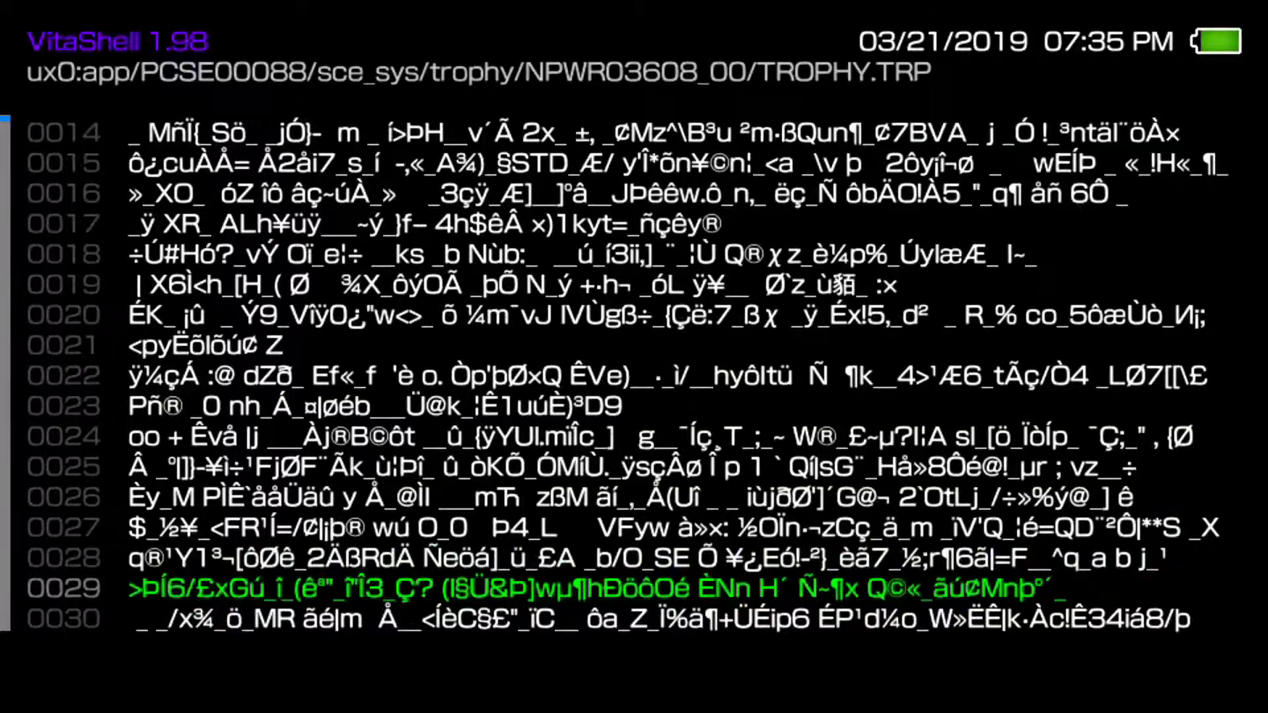
pyautogui.press('Down')
pyautogui.press('Down')
pyautogui.press('Down')
pyautogui.press('Down')
pyautogui.press('Down')
pyautogui.press('Down')
pyautogui.press('Down')
pyautogui.press('Down')
pyautogui.press('Down')
pyautogui.press('Down')
pyautogui.press('Down')
pyautogui.press('Down')
pyautogui.press('Down')
pyautogui.press('Down')
pyautogui.press('Down')
pyautogui.press('Down')
pyautogui.press('Down')
pyautogui.press('Down')
pyautogui.press('Down')
pyautogui.press('Down')
pyautogui.press('Down')
pyautogui.press('Down')
pyautogui.press('Down')
pyautogui.press('Down')
pyautogui.press('Down')
pyautogui.press('Down')
pyautogui.press('Down')
pyautogui.press('Down')
pyautogui.press('Down')
pyautogui.press('Down')
pyautogui.press('Down')
pyautogui.press('Down')
pyautogui.press('Down')
pyautogui.press('Down')
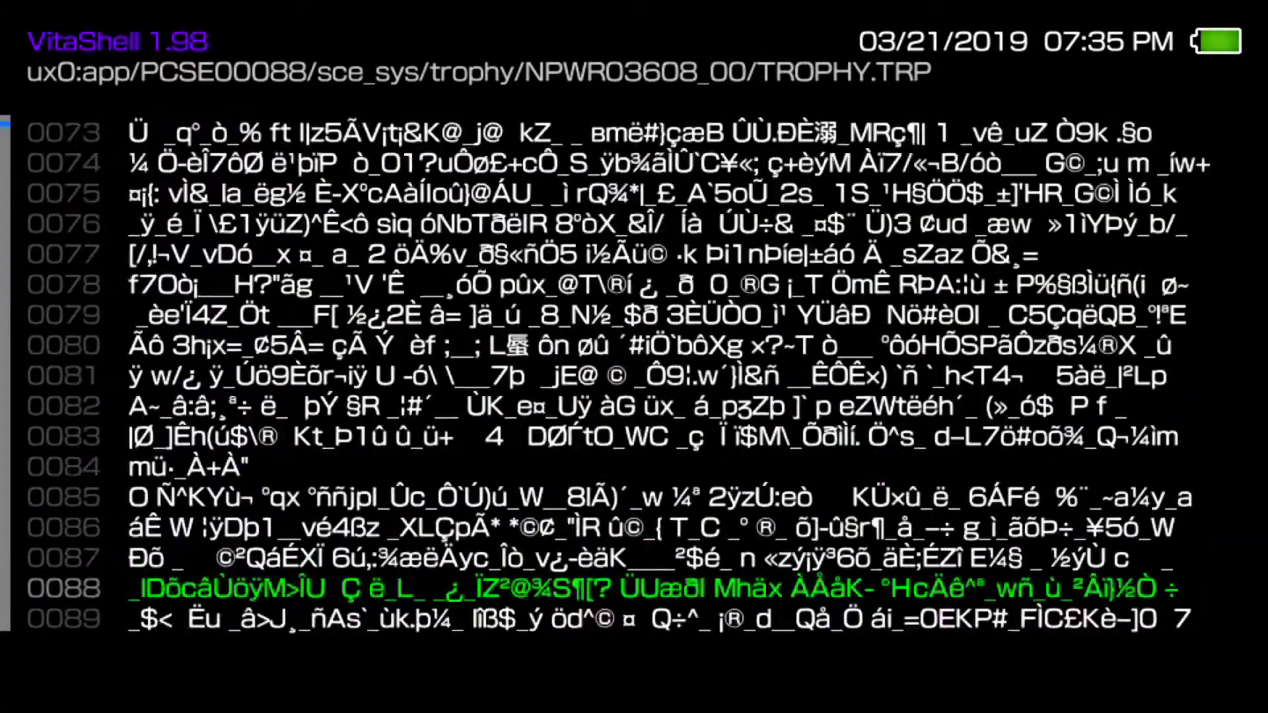
pyautogui.press('Up')
pyautogui.press('Up')
pyautogui.press('Up')
pyautogui.press('Up')
pyautogui.press('Up')
pyautogui.press('Up')
pyautogui.press('Up')
pyautogui.press('Up')
pyautogui.press('Up')
pyautogui.press('Up')
pyautogui.press('Up')
pyautogui.press('Up')
pyautogui.press('Up')
pyautogui.press('Up')
pyautogui.press('Up')
pyautogui.press('Up')
pyautogui.press('Up')
pyautogui.press('Up')
pyautogui.press('Up')
pyautogui.press('Up')
pyautogui.press('Down')
pyautogui.press('Down')
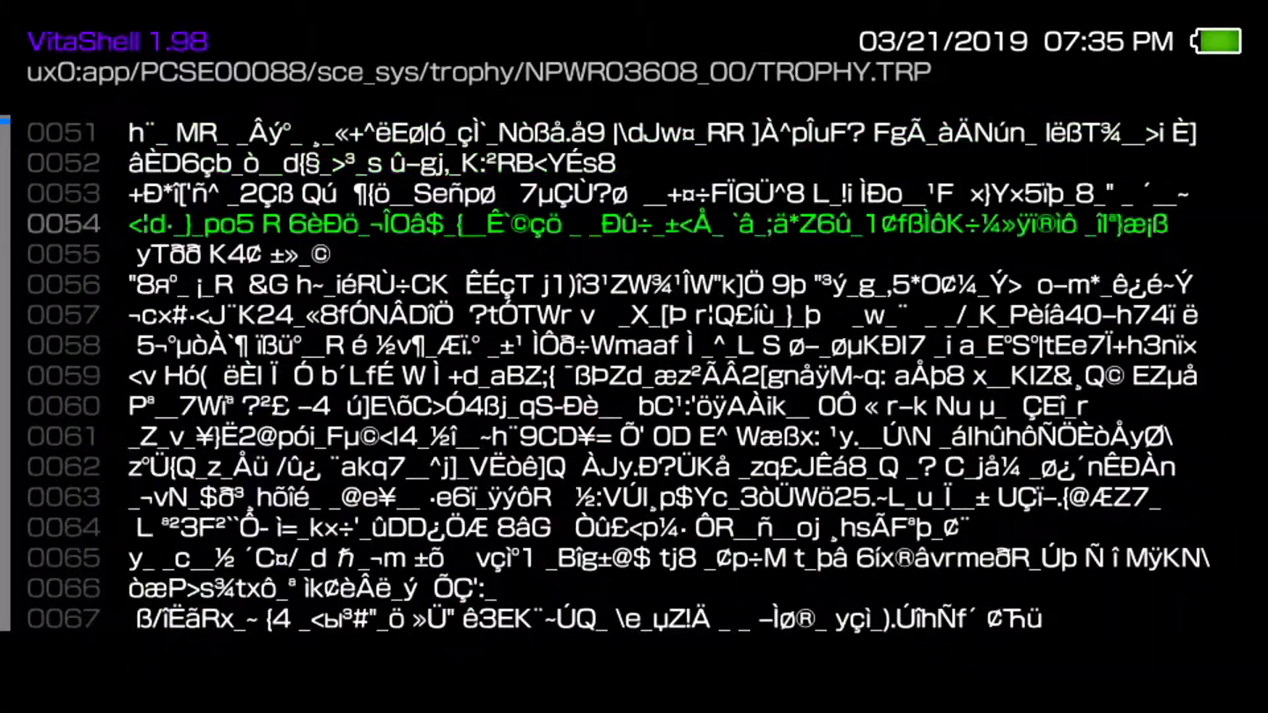
pyautogui.press('Escape')
pyautogui.press('Escape')
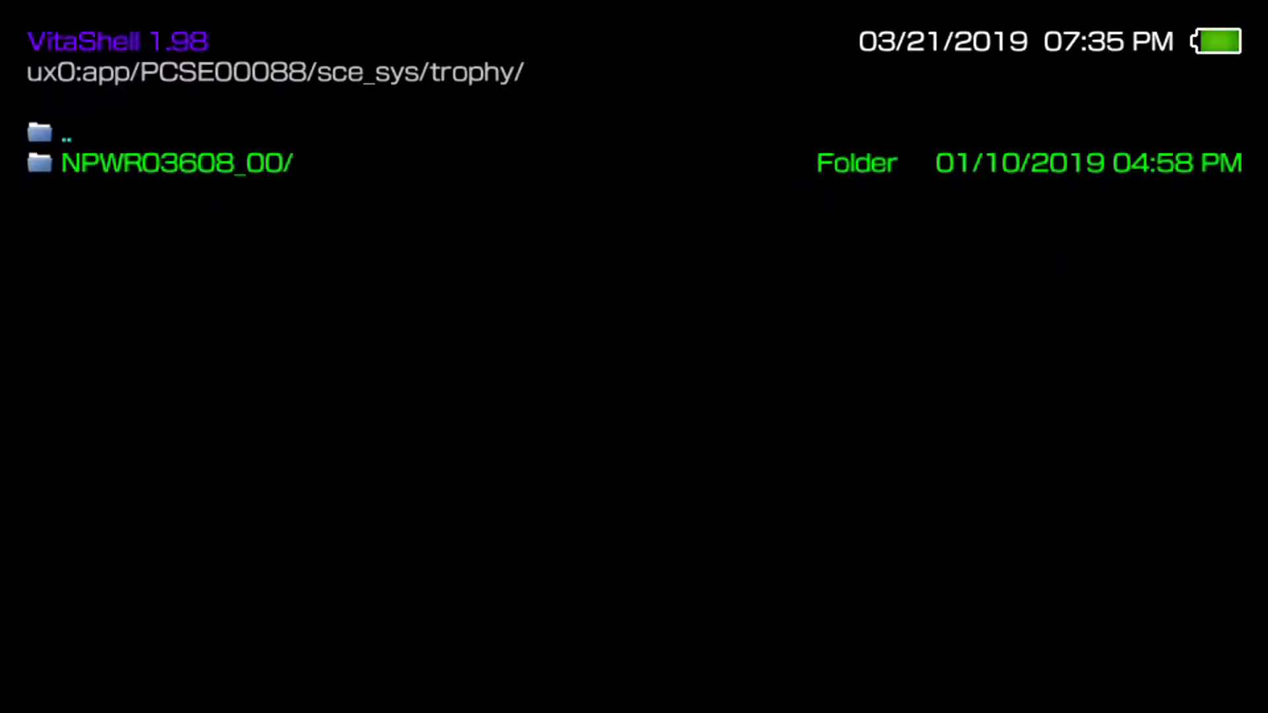
pyautogui.press('Escape')
pyautogui.press('Escape')
pyautogui.press('Escape')
pyautogui.press('Escape')
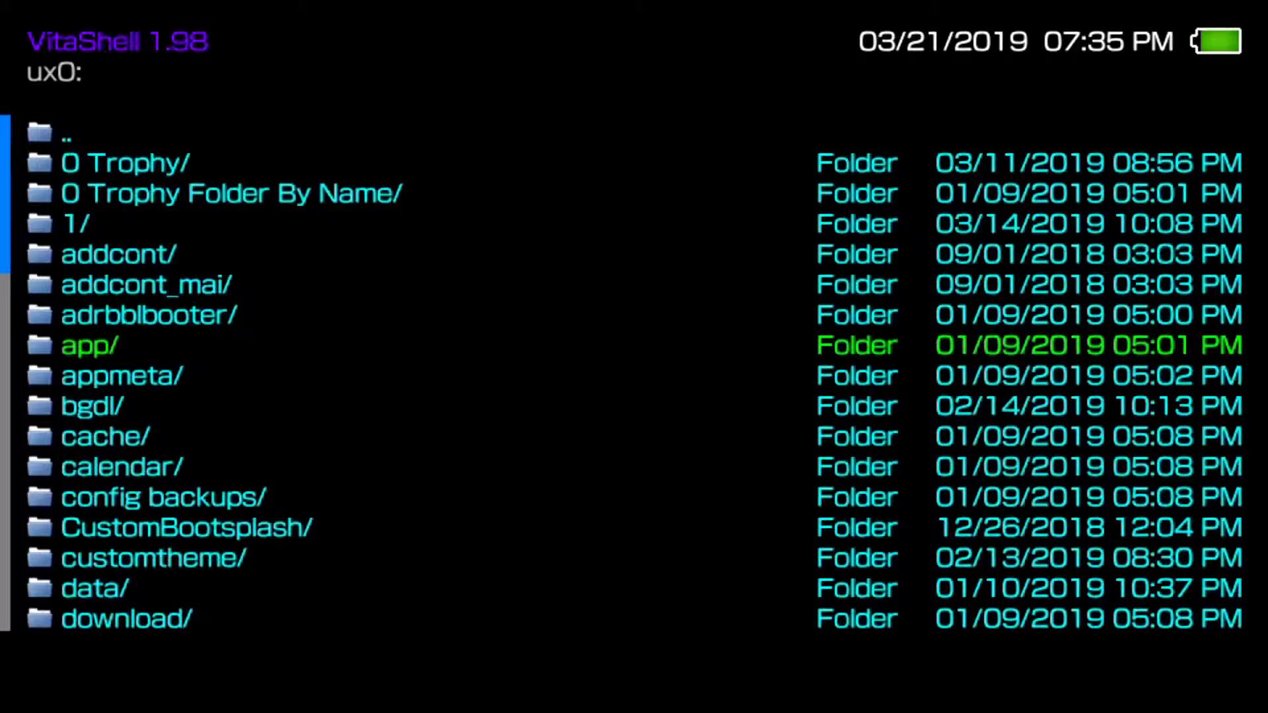
pyautogui.press('Escape')
# Scroll up and down through the ux0: folder list.
pyautogui.press('Return')
pyautogui.press('Down')
pyautogui.press('Down')
pyautogui.press('Down')
pyautogui.press('Down')
pyautogui.press('Down')
pyautogui.press('Down')
pyautogui.press('Down')
pyautogui.press('Down')
pyautogui.press('Down')
pyautogui.press('Down')
pyautogui.press('Down')
pyautogui.press('Down')
pyautogui.press('Down')
pyautogui.press('Down')
pyautogui.press('Down')
pyautogui.press('Down')
pyautogui.press('Down')
pyautogui.press('Down')
pyautogui.press('Down')
pyautogui.press('Down')
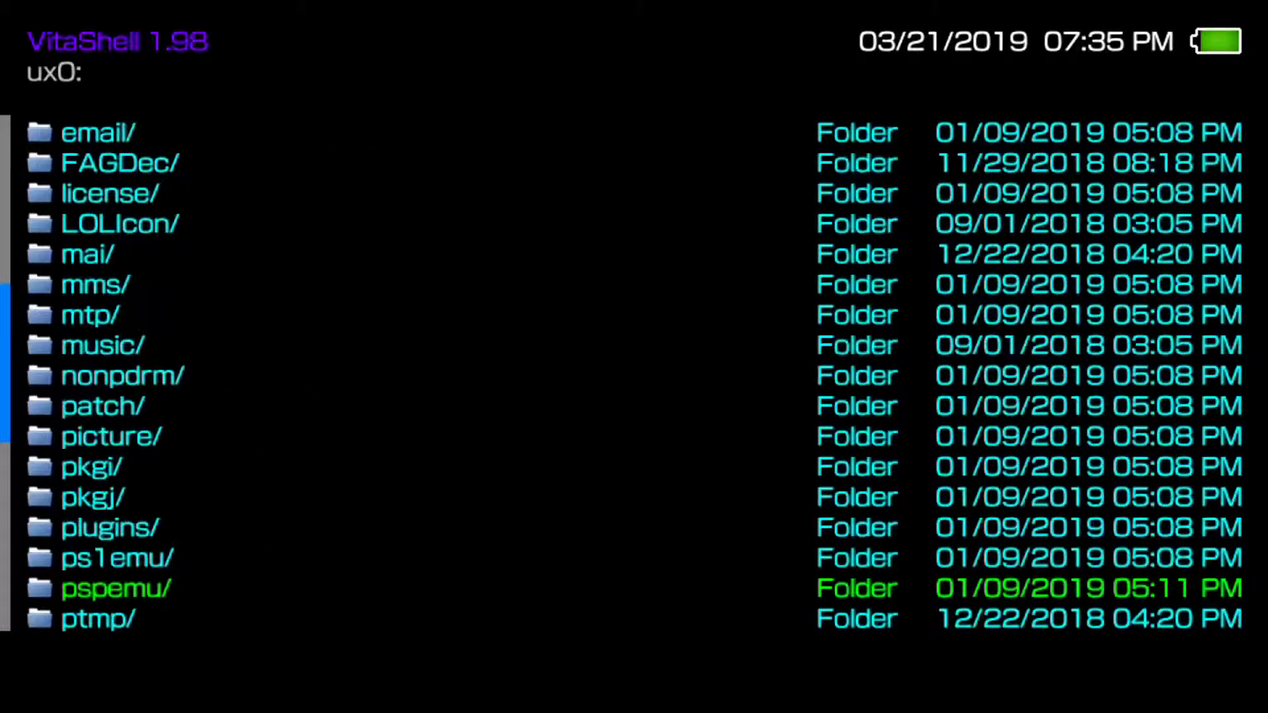
pyautogui.press('Down')
pyautogui.press('Down')
pyautogui.press('Down')
pyautogui.press('Down')
pyautogui.press('Down')
pyautogui.press('Down')
pyautogui.press('Down')
pyautogui.press('Down')
pyautogui.press('Up')
pyautogui.press('Up')
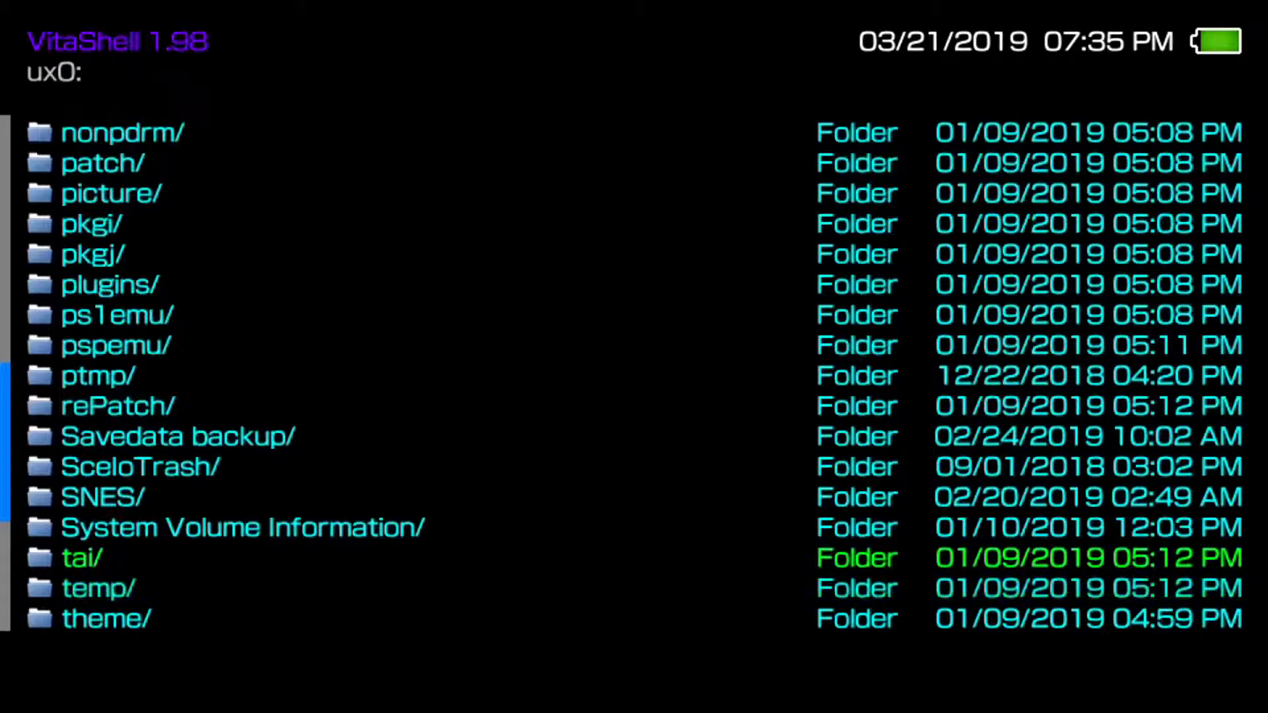
# Open the TrophyTest folder and view its TROPHY.TRP file in the viewer.
pyautogui.press('Down')
pyautogui.press('Down')
pyautogui.press('Down')
pyautogui.press('Menu')
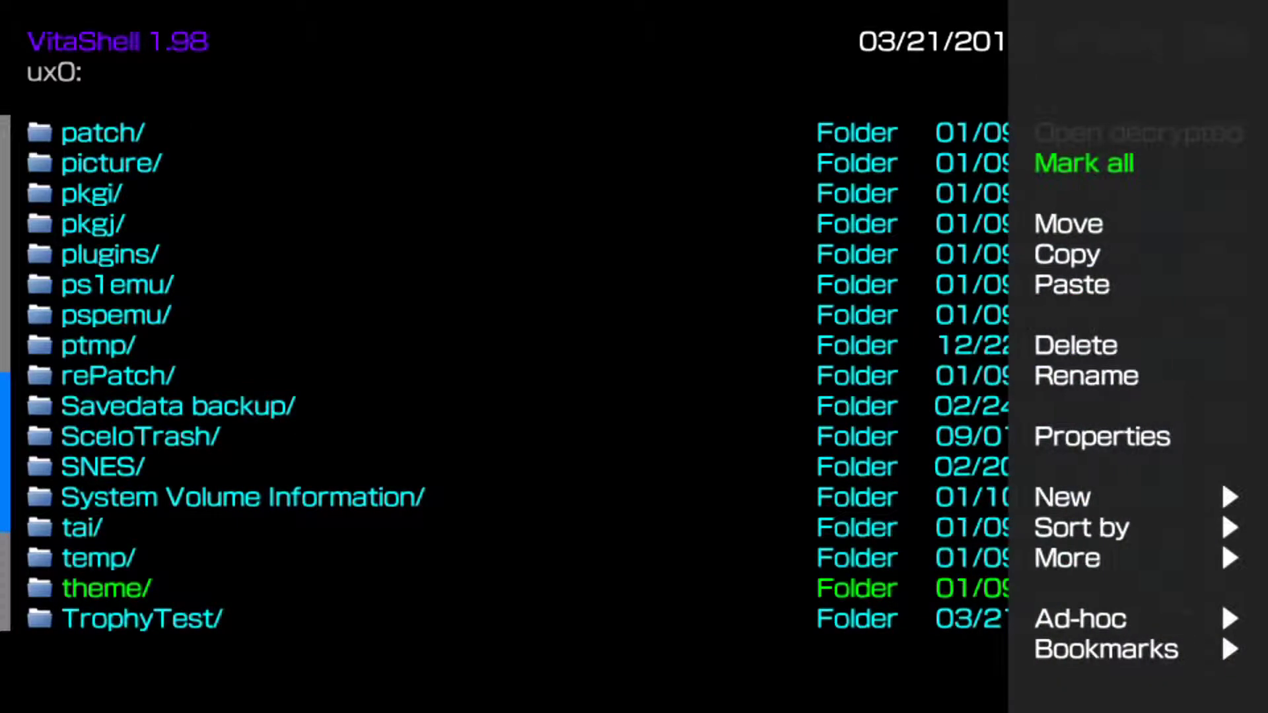
pyautogui.press('Escape')
pyautogui.press('Down')
pyautogui.press('Return')
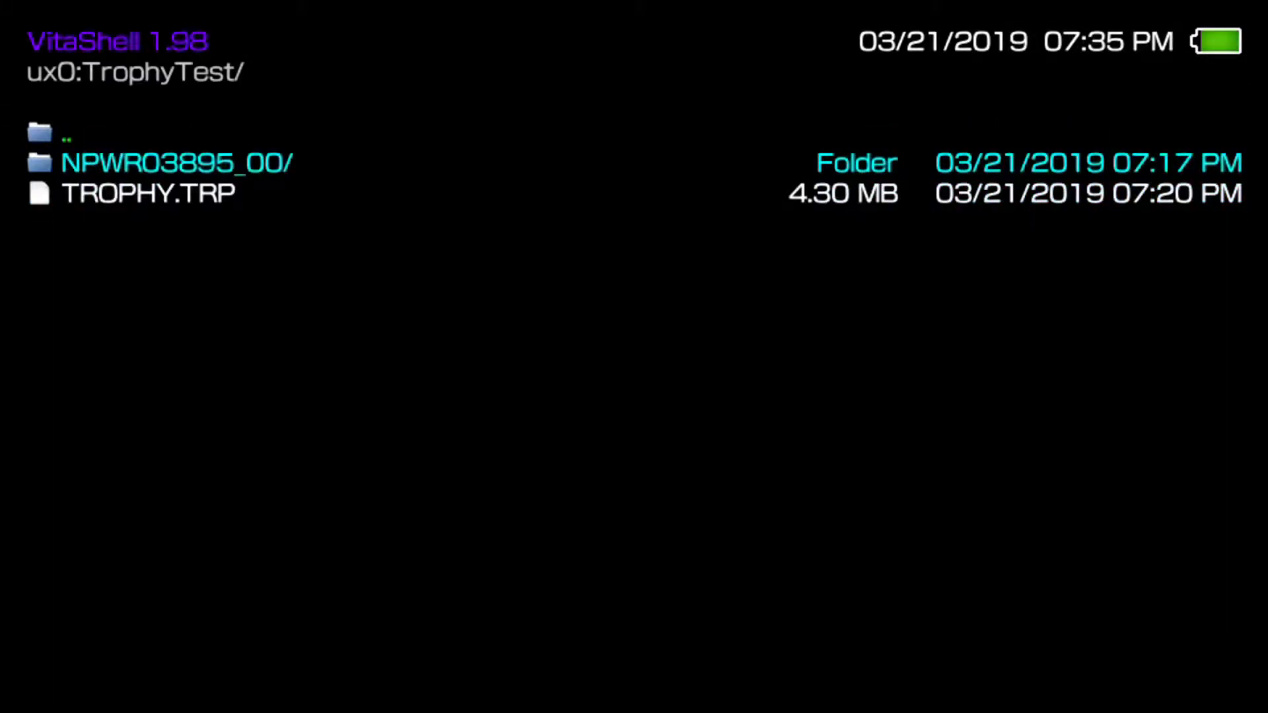
pyautogui.press('Menu')
pyautogui.press('Return')
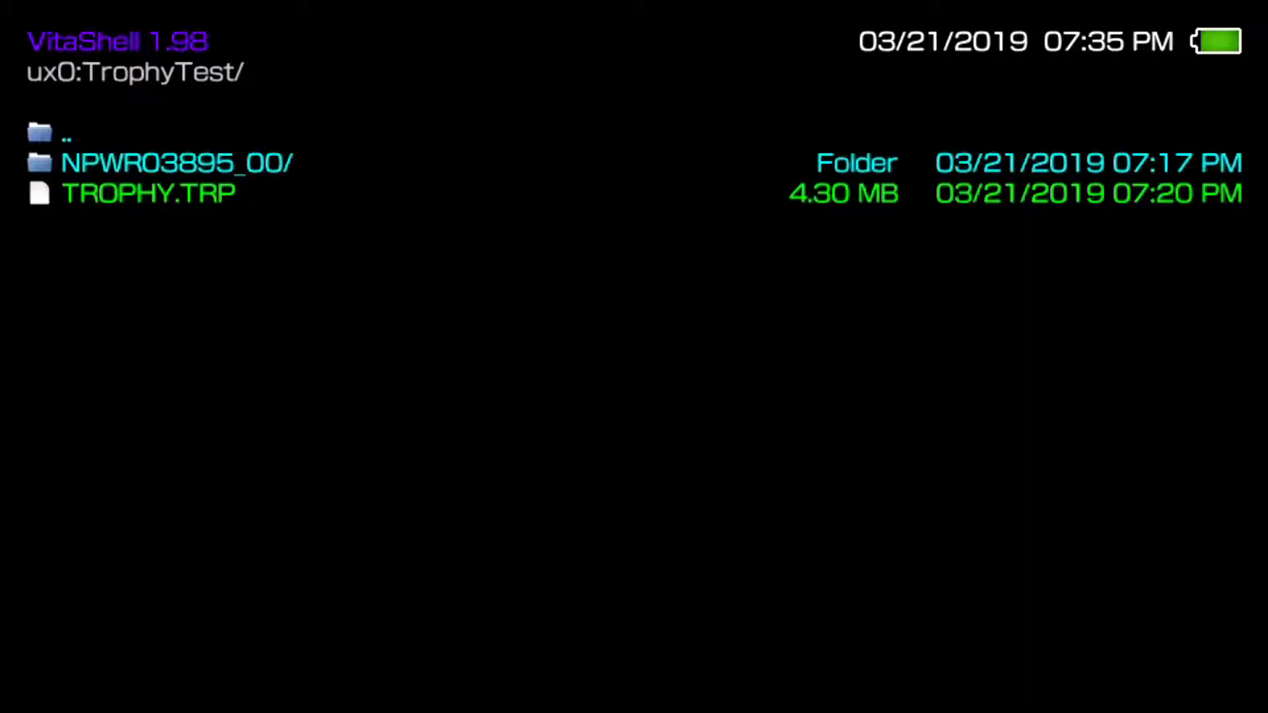
pyautogui.press('Return')
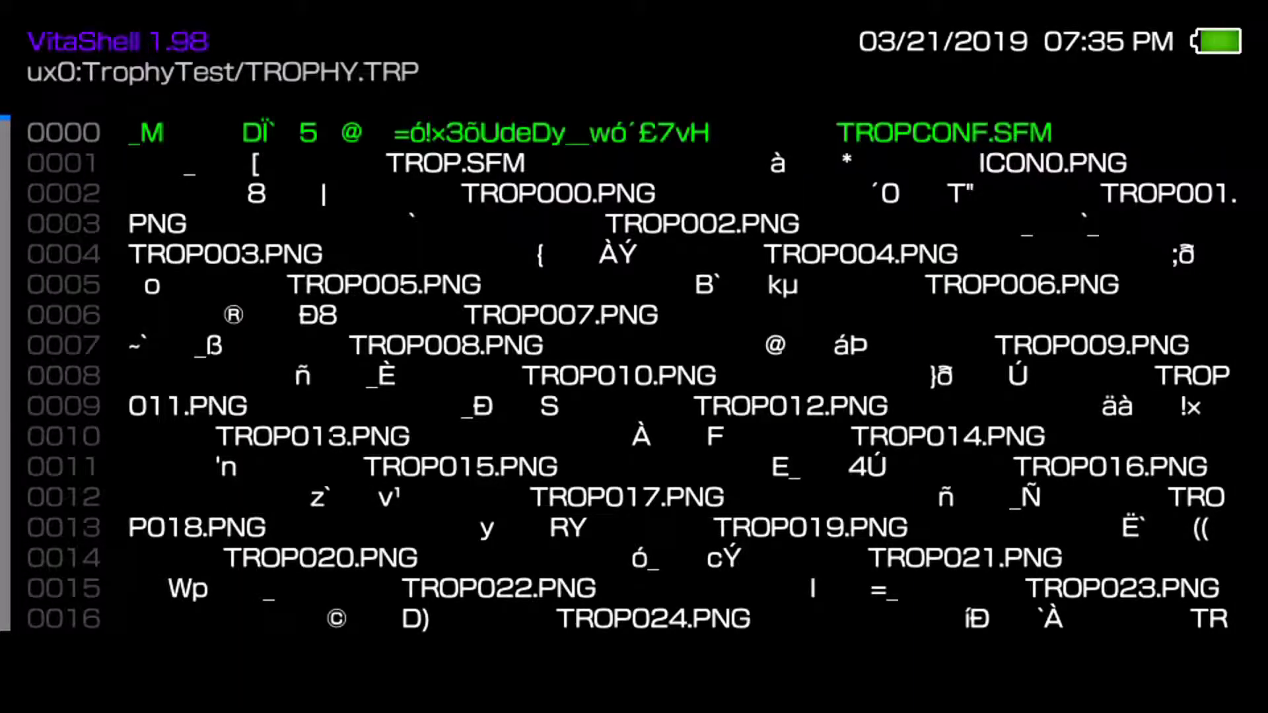
pyautogui.press('Escape')
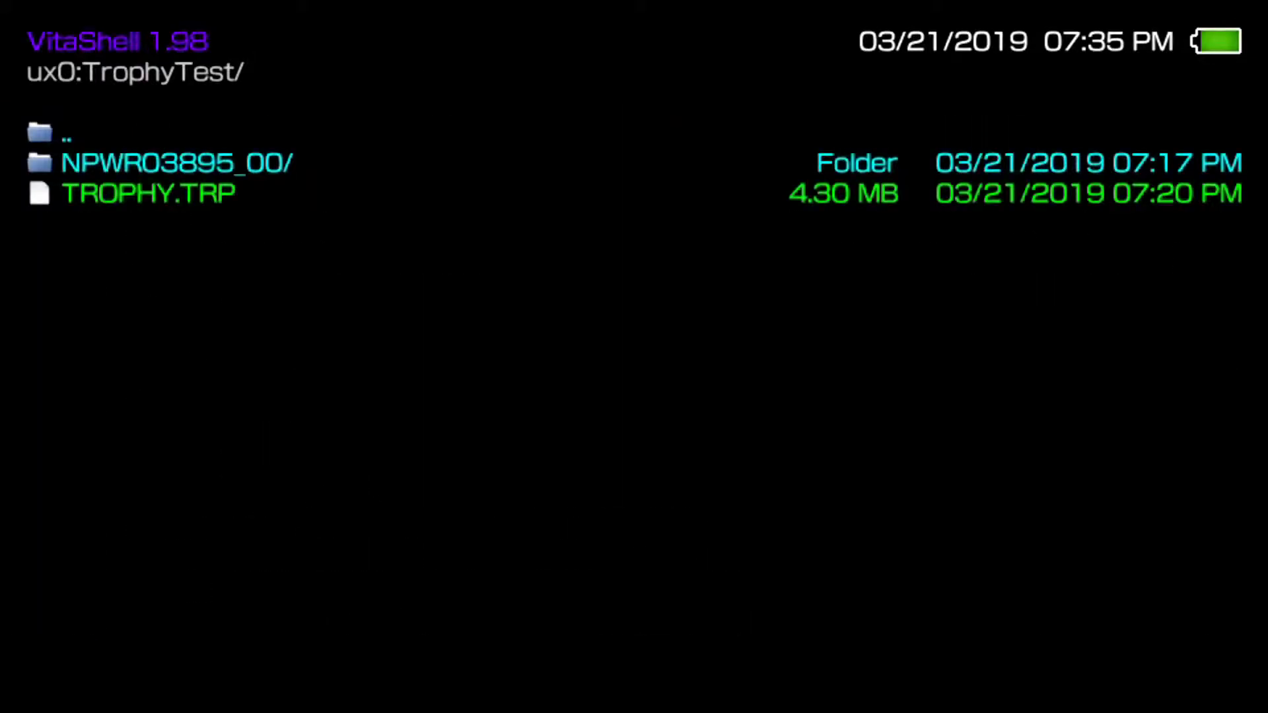
# Start VitaShell's FTP server at ftp://10.0.0.131:1337 and switch to the PC desktop.
pyautogui.press('F1')
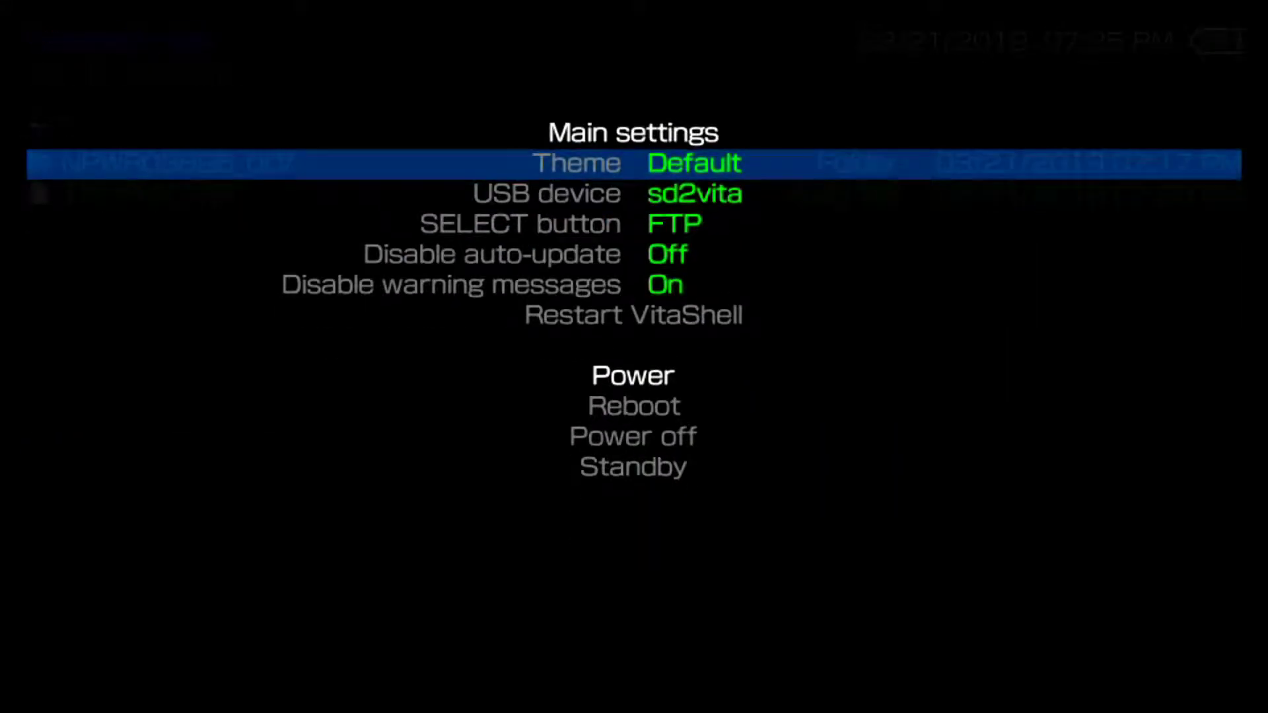
pyautogui.press('Down')
pyautogui.press('Escape')
pyautogui.press('F2')
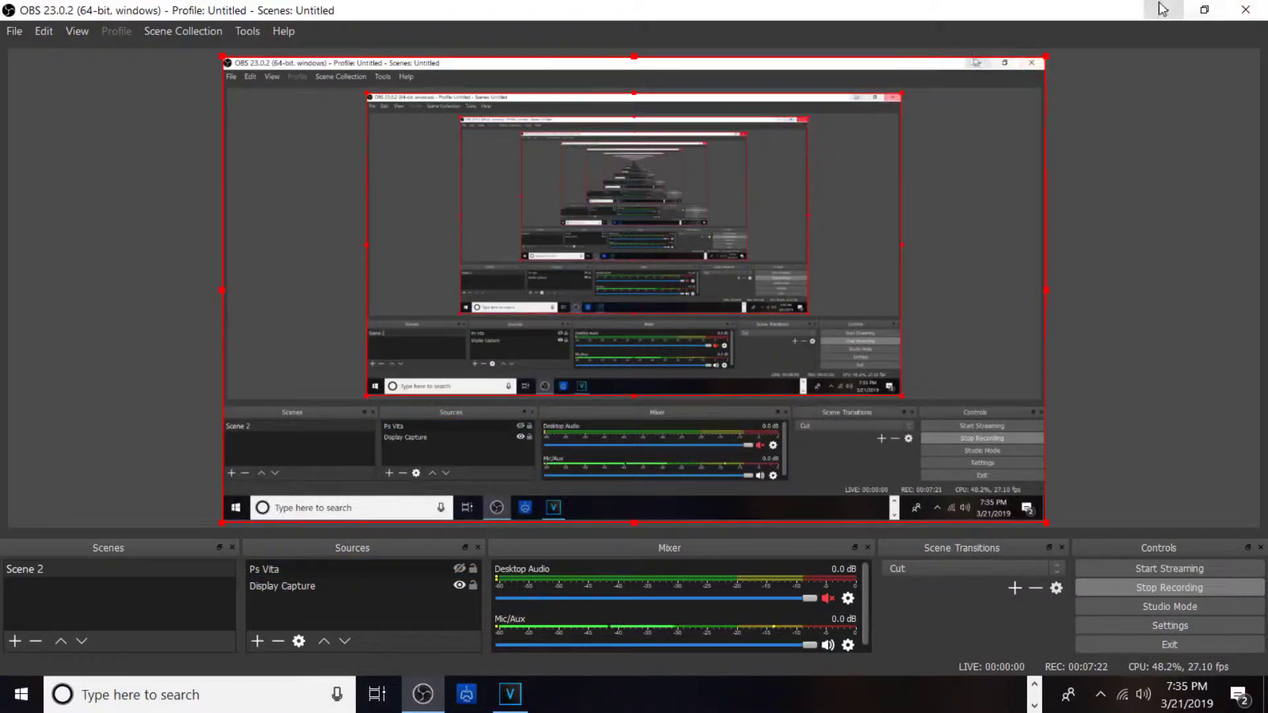
pyautogui.press('super+d')
# Bring up FileZilla and browse the Vita's ux0: drive into the TrophyTest folder.
pyautogui.click(1034, 684)
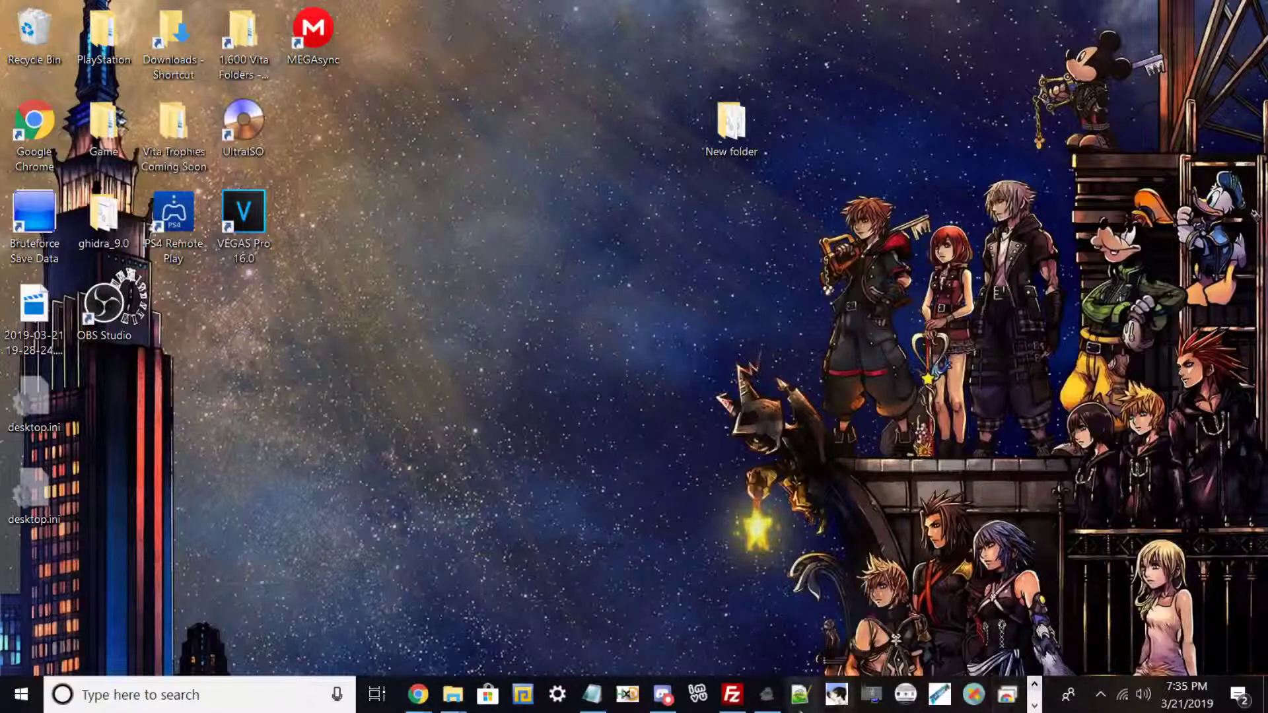
pyautogui.click(729, 705)
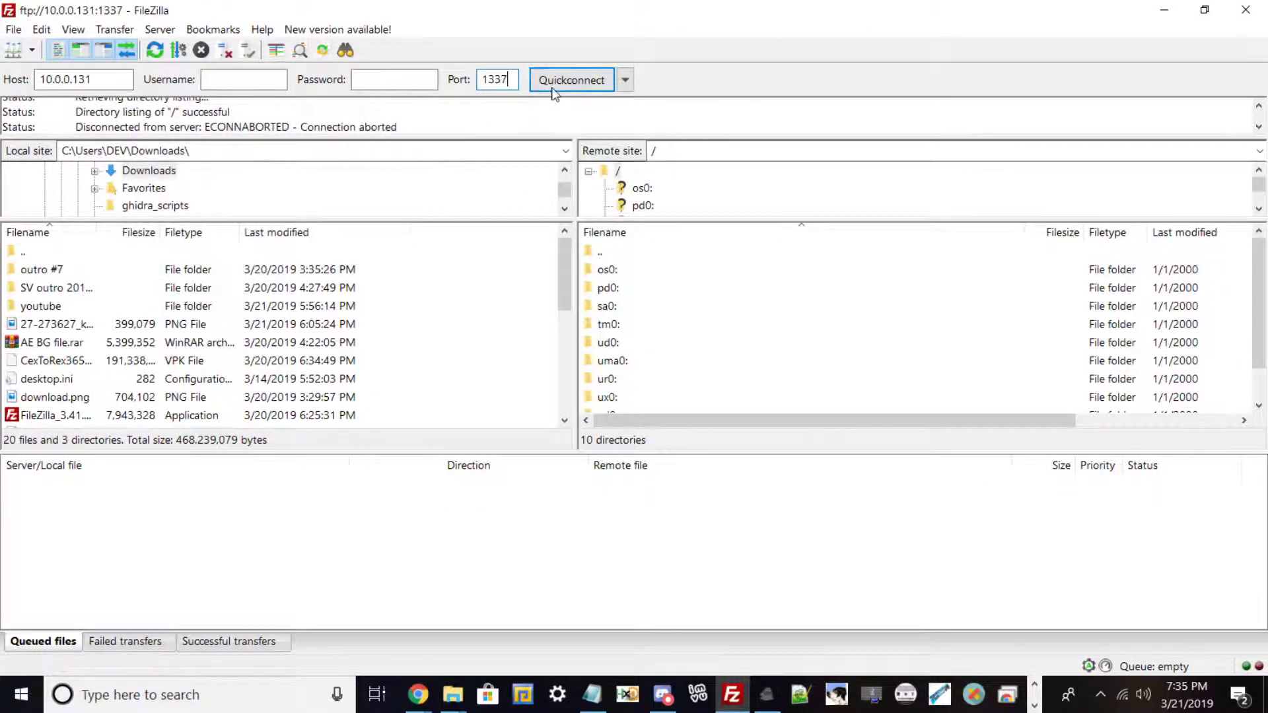
pyautogui.scroll(-1, 628, 388)
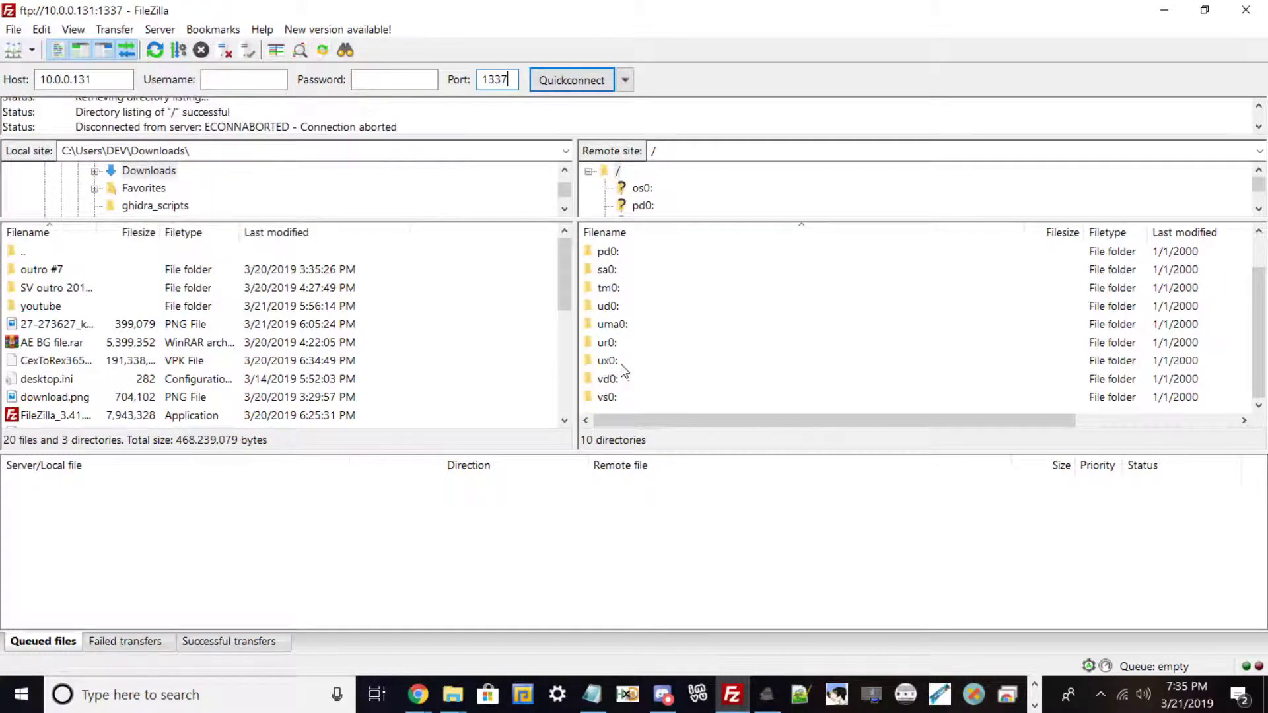
pyautogui.doubleClick(632, 363)
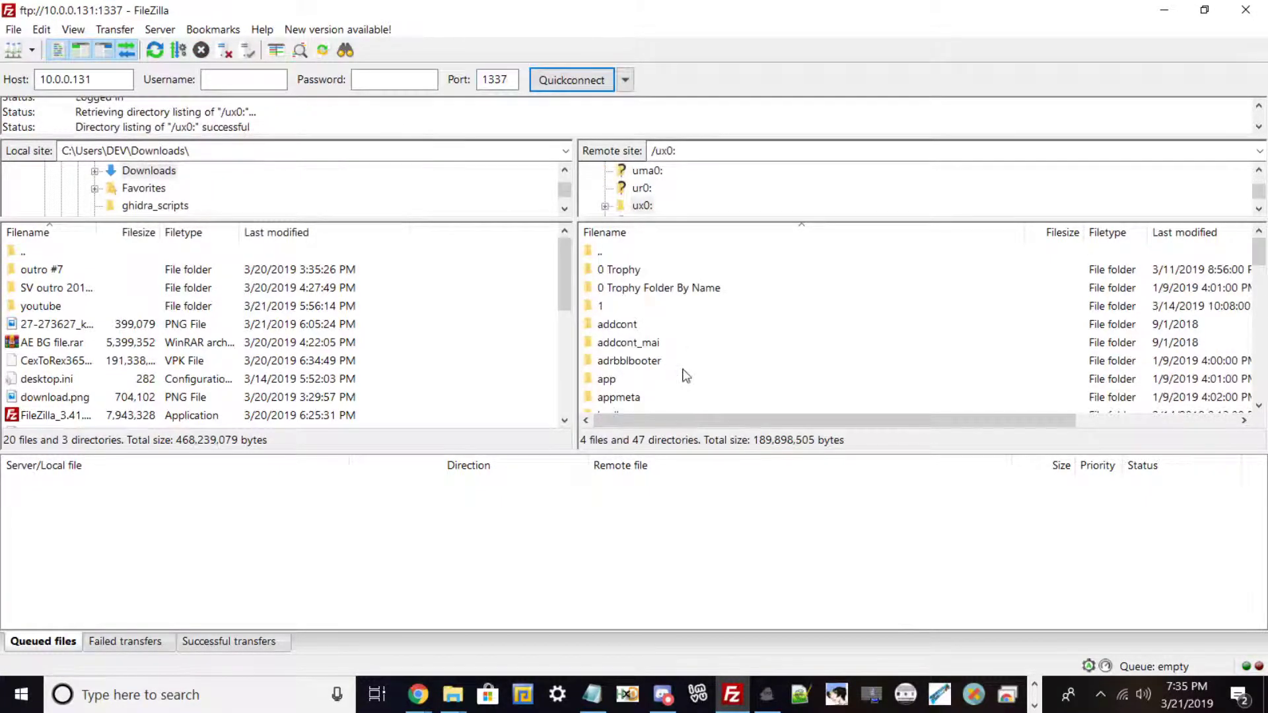
pyautogui.scroll(-14, 680, 363)
pyautogui.scroll(2, 634, 348)
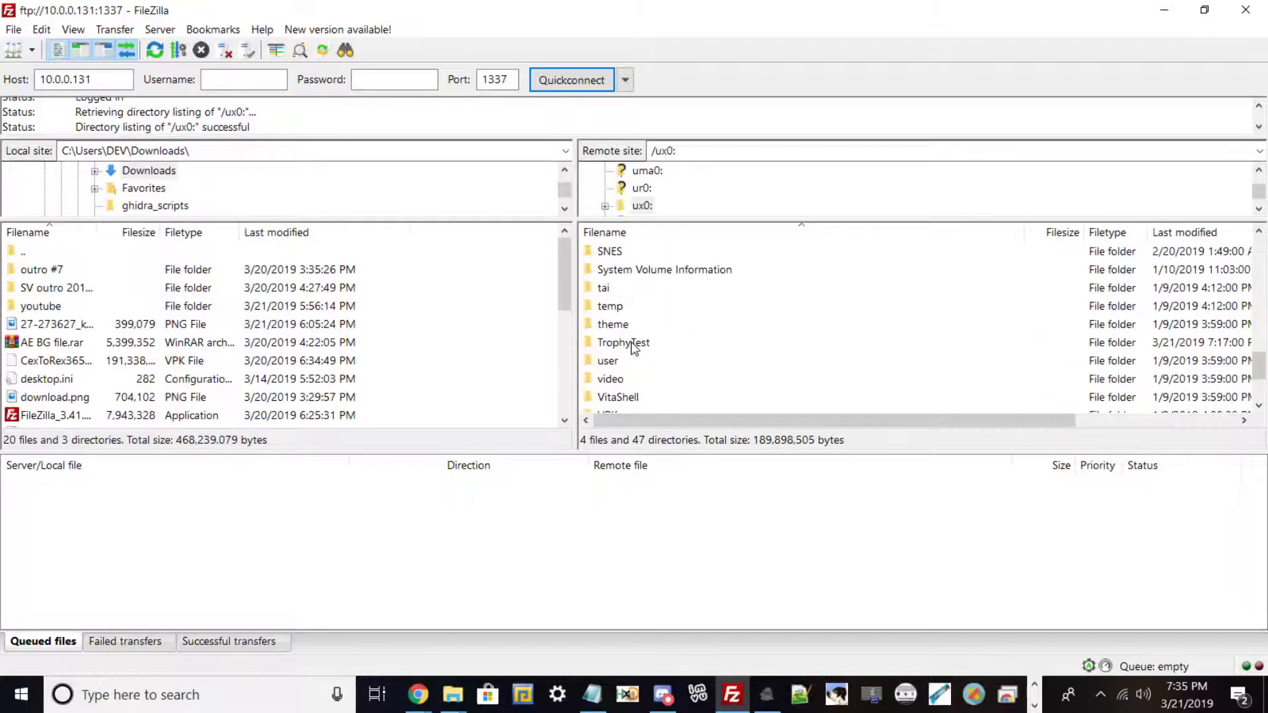
pyautogui.click(629, 342)
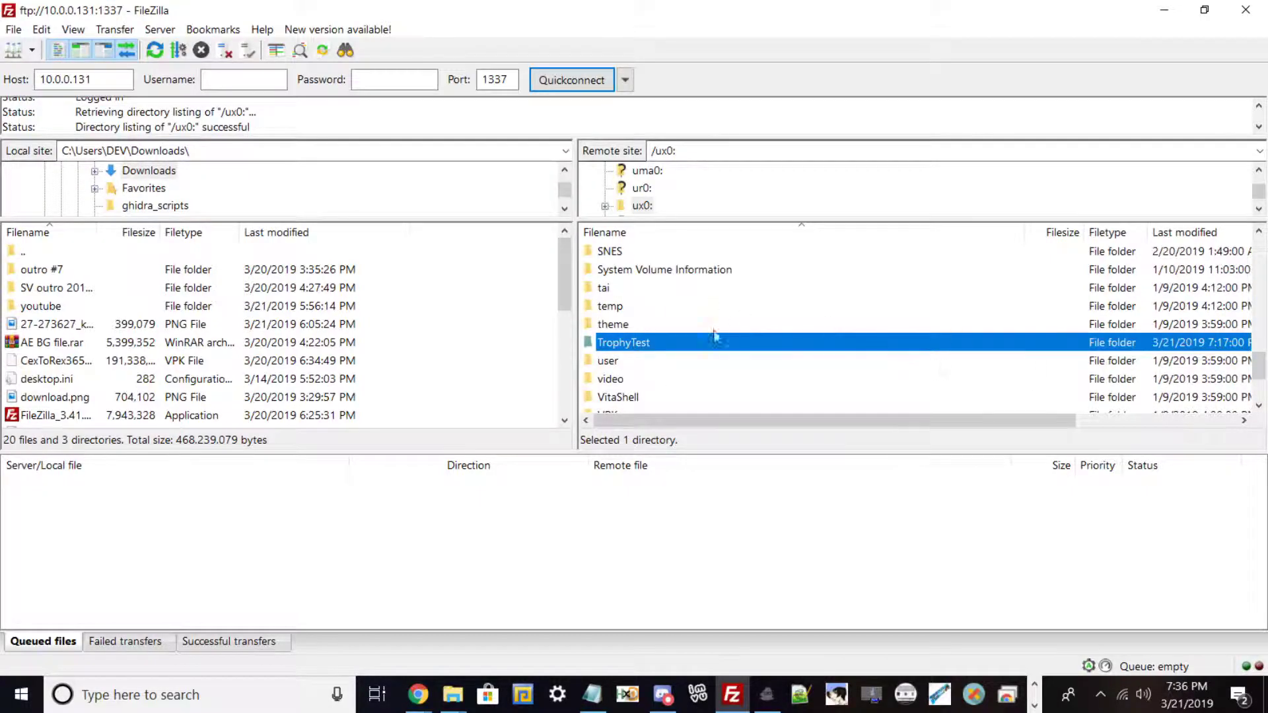
pyautogui.doubleClick(656, 341)
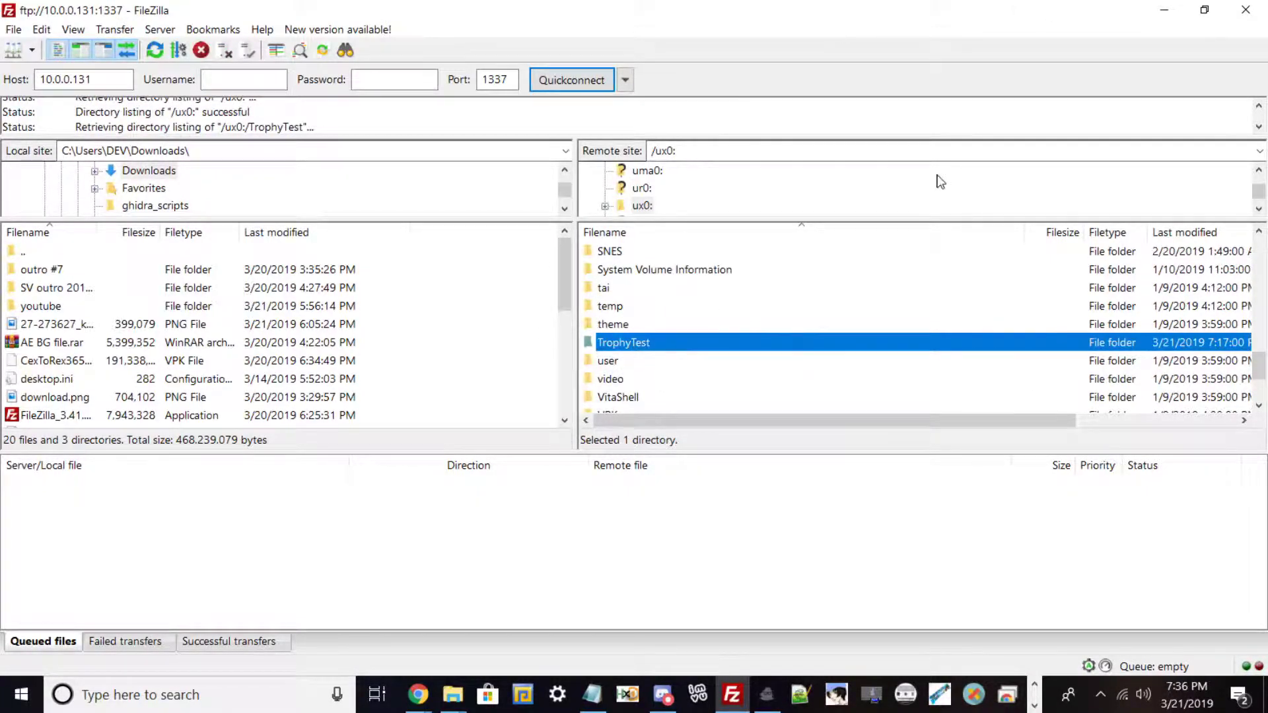
# Download the TrophyTest folder from ux0: onto the PC desktop and hide FileZilla.
pyautogui.click(1205, 10)
pyautogui.moveTo(839, 117); pyautogui.dragTo(314, 115)
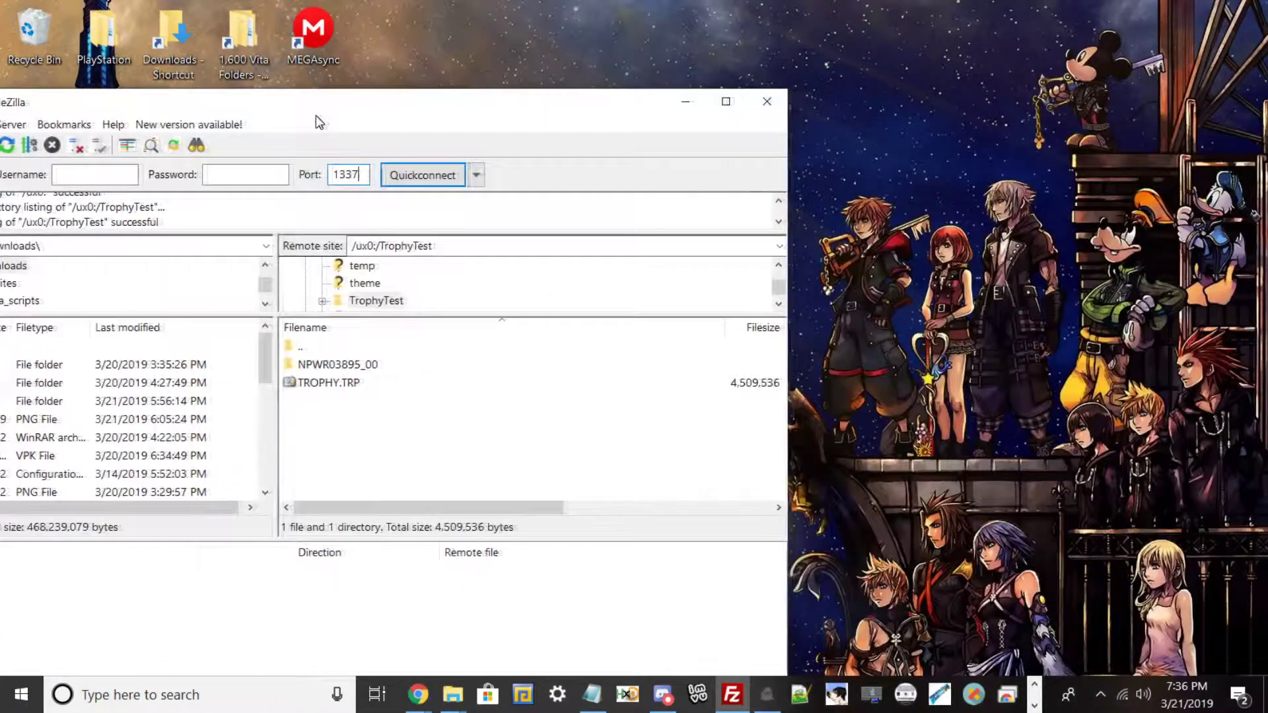
pyautogui.doubleClick(359, 350)
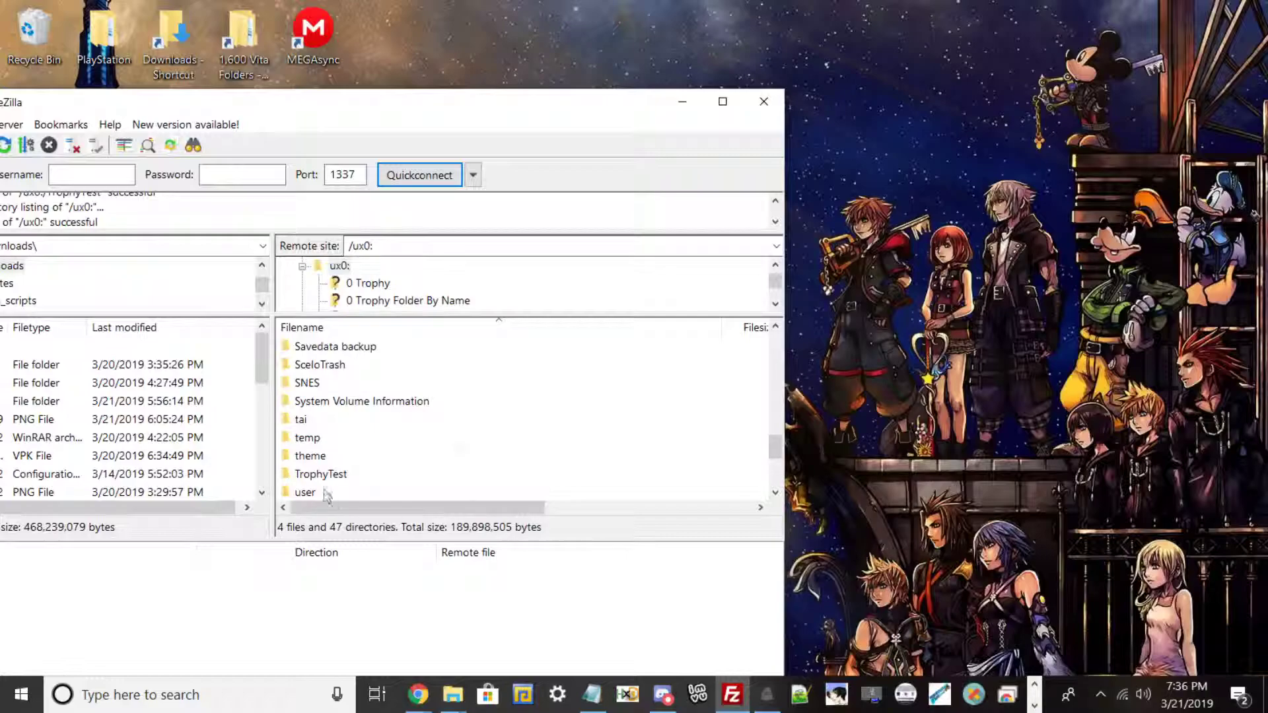
pyautogui.moveTo(332, 474); pyautogui.dragTo(859, 438)
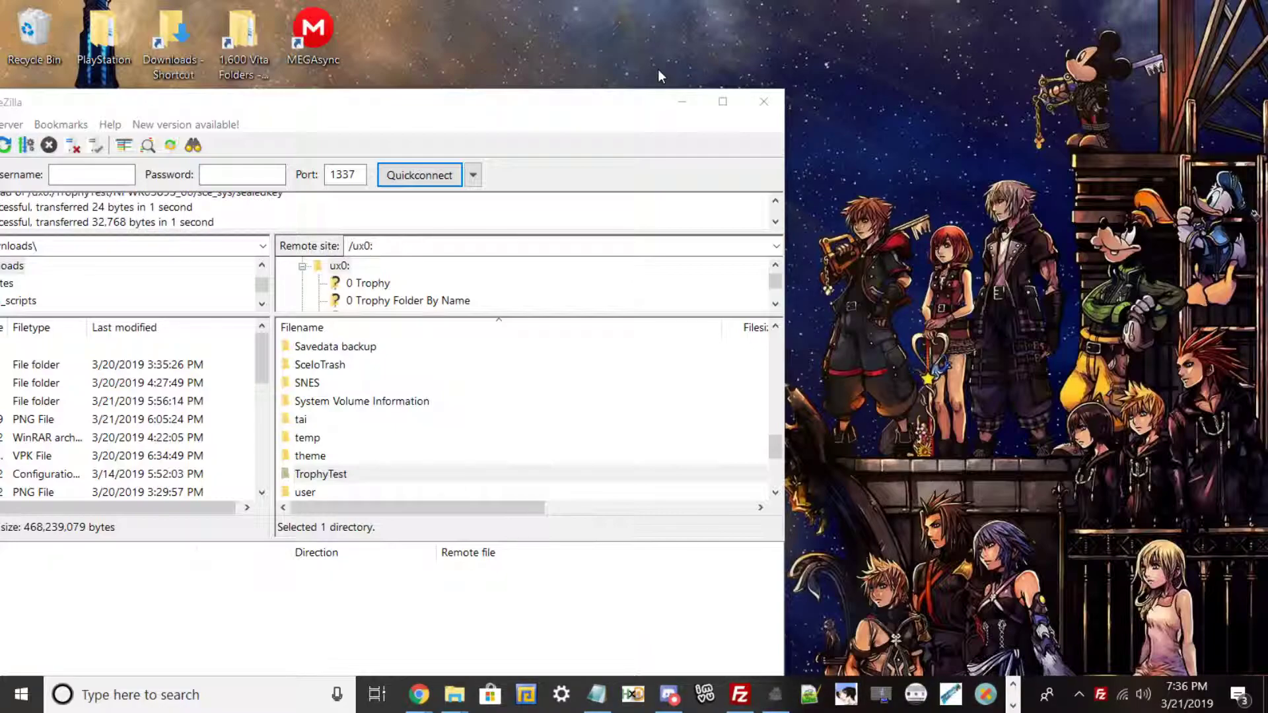
pyautogui.click(681, 101)
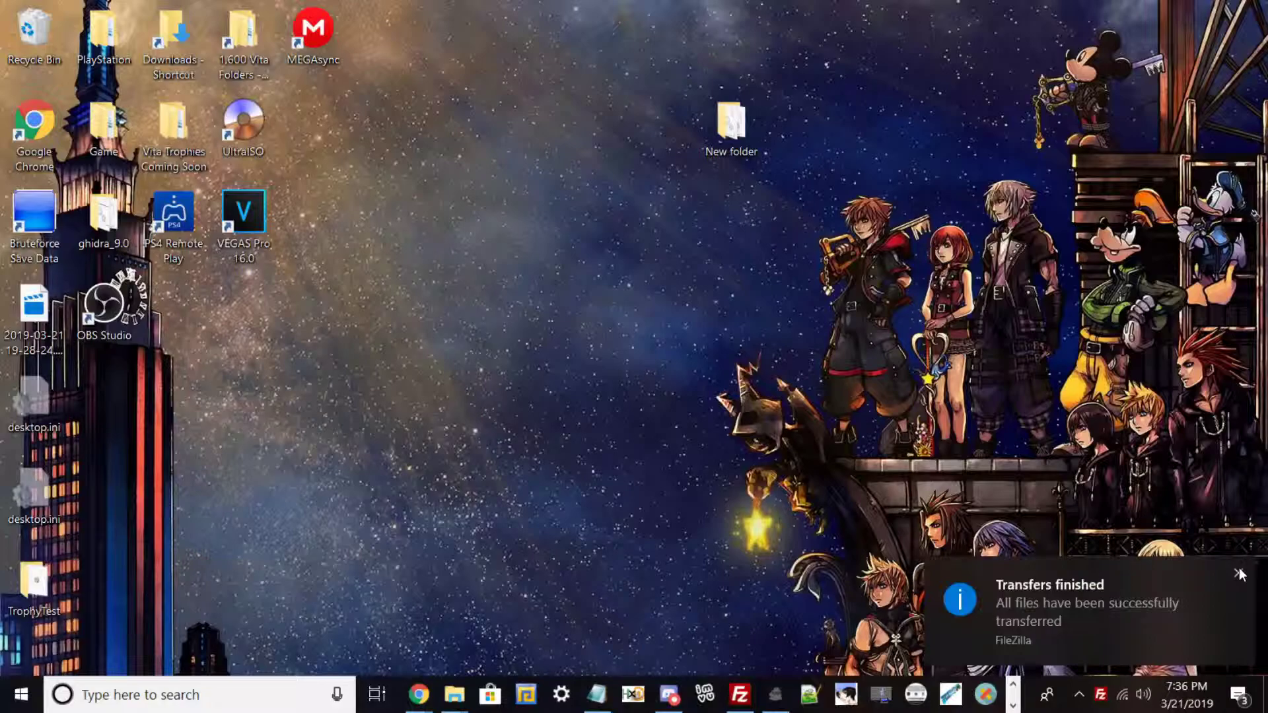
pyautogui.click(1239, 574)
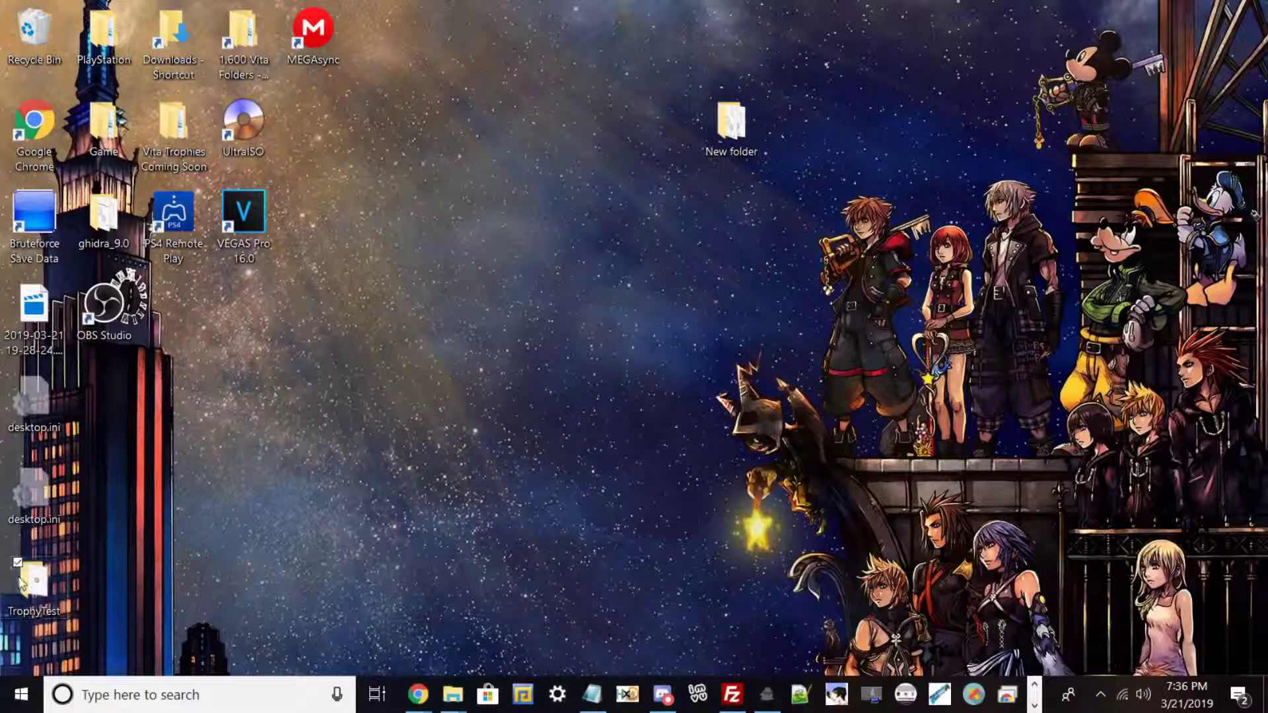
# Place TrophyTest beside New folder on the desktop, then open New folder maximized.
pyautogui.moveTo(22, 580); pyautogui.dragTo(596, 119)
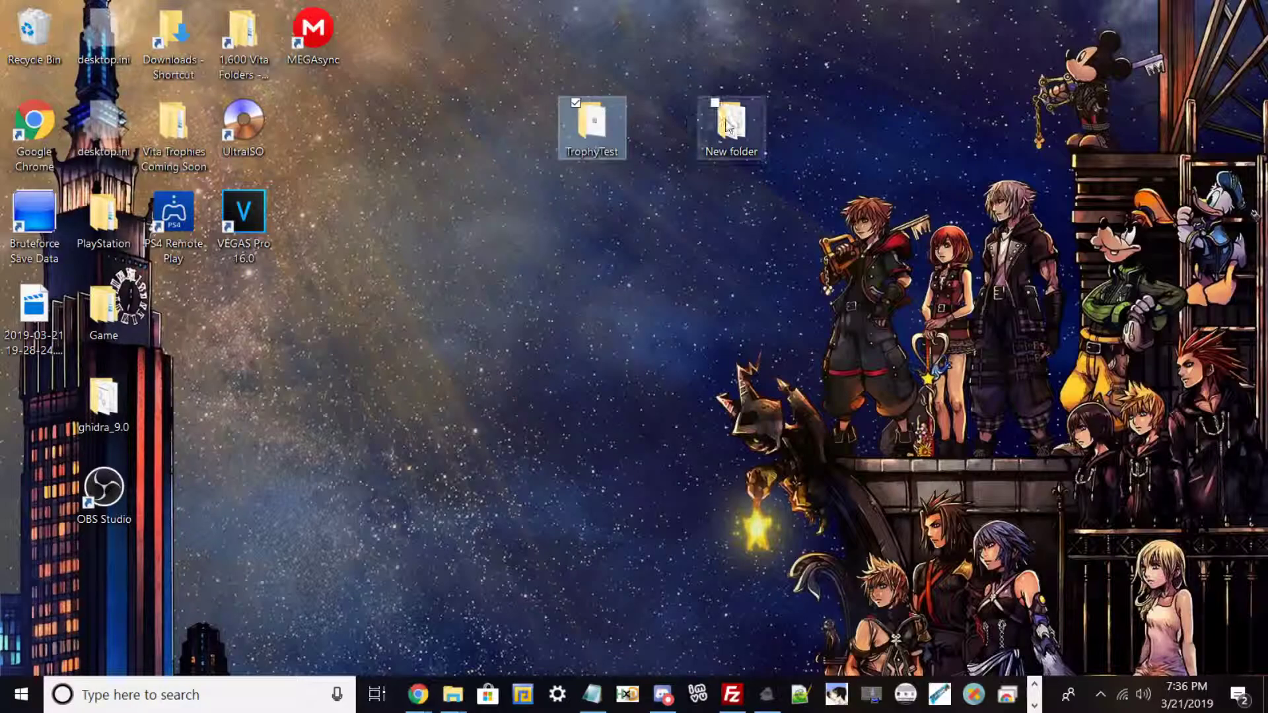
pyautogui.moveTo(731, 123); pyautogui.dragTo(667, 222)
pyautogui.moveTo(595, 114); pyautogui.dragTo(577, 211)
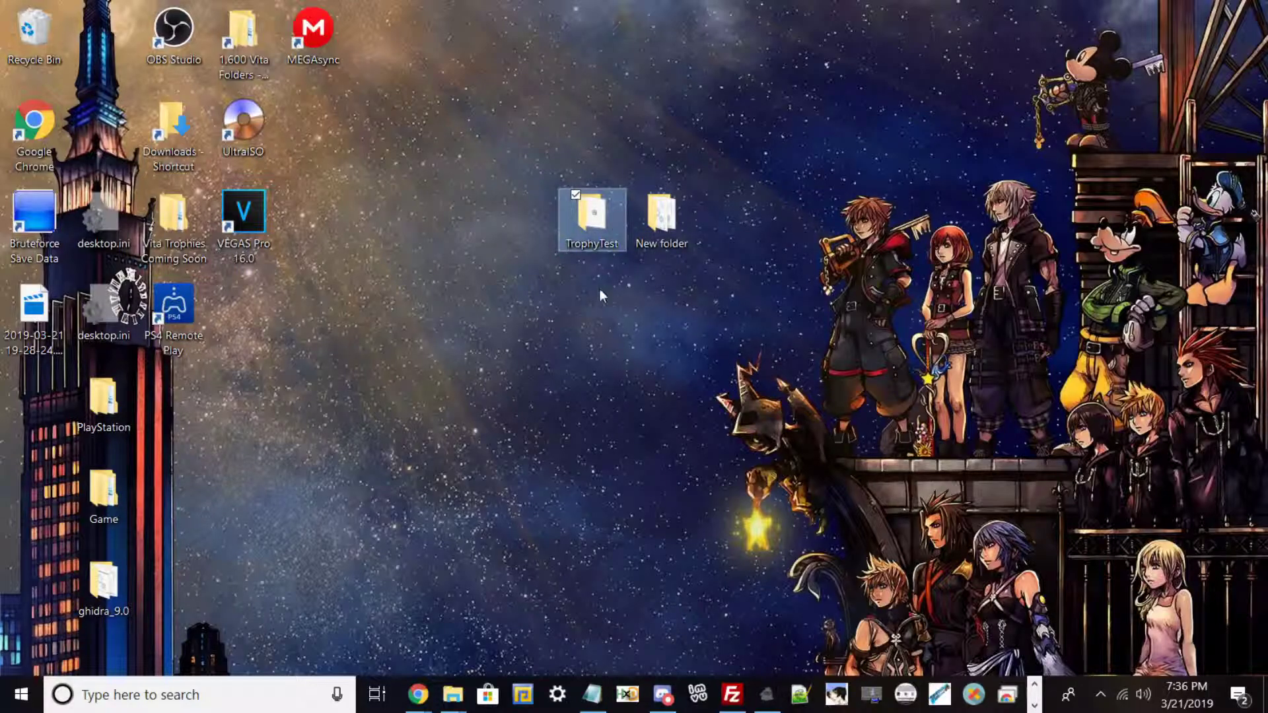
pyautogui.doubleClick(653, 236)
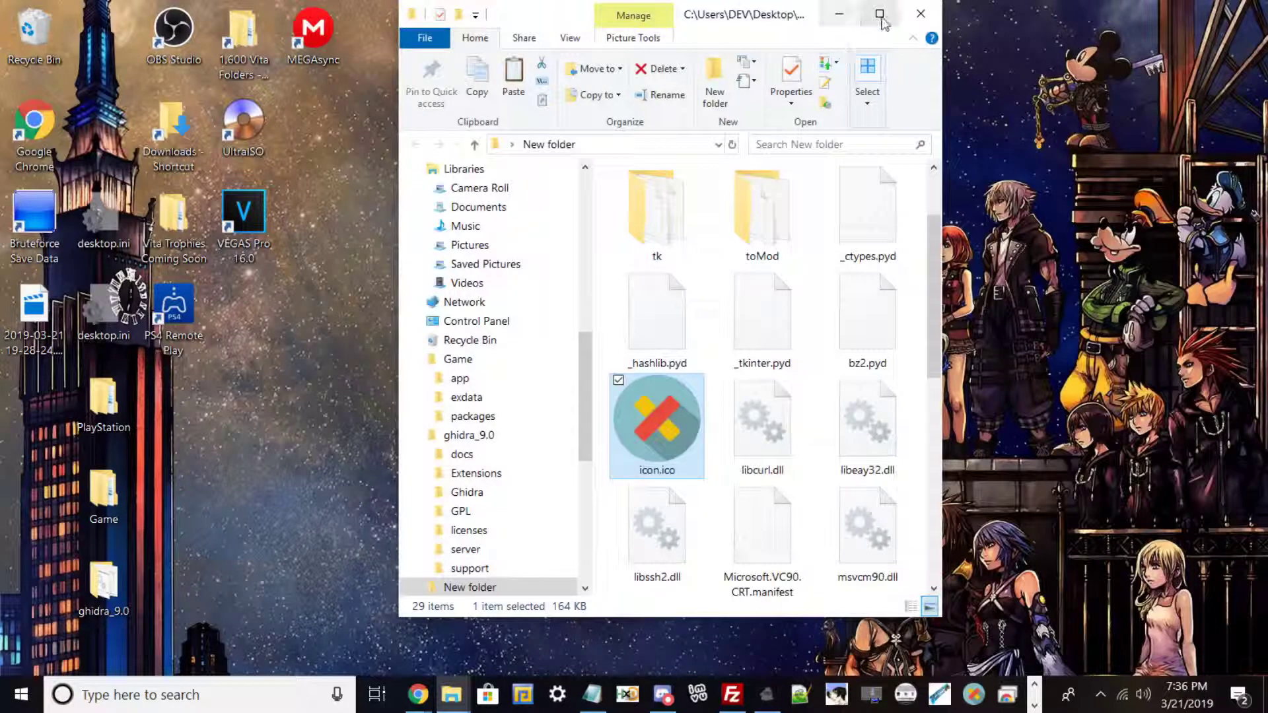
pyautogui.click(879, 14)
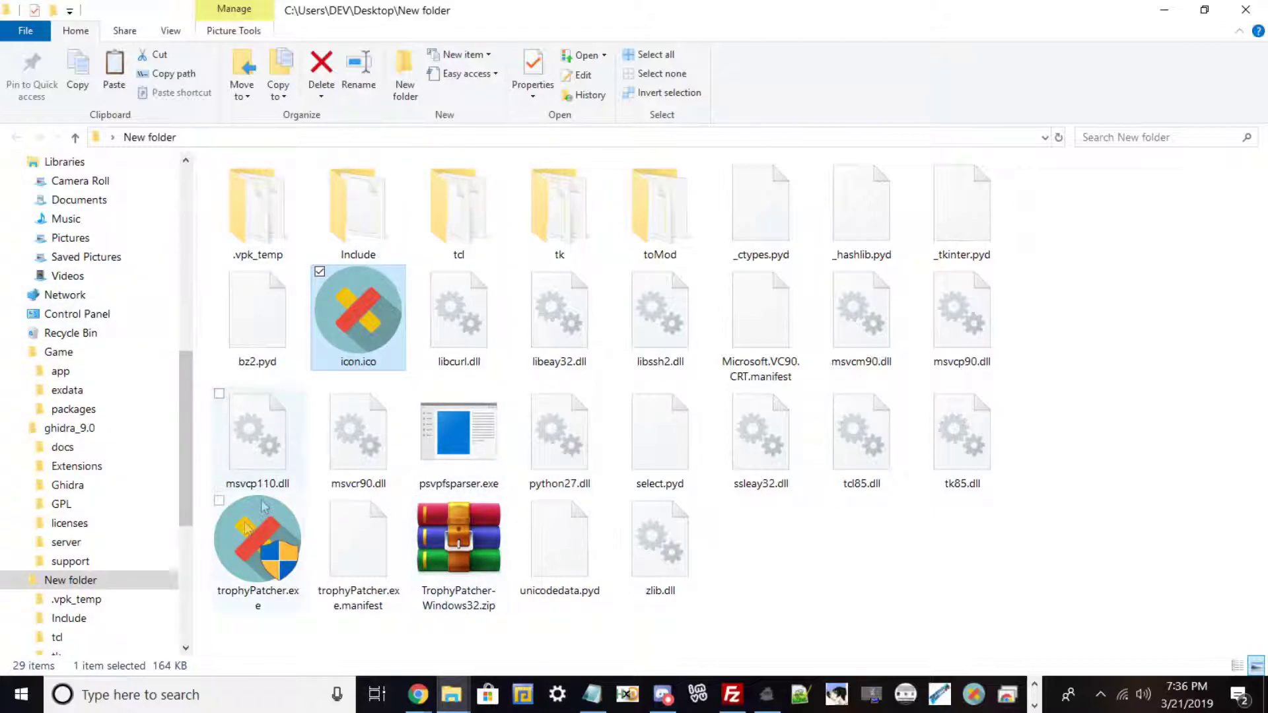
pyautogui.click(232, 540)
# Run trophyPatcher.exe as administrator and arrange its console and NPWR FOLDER prompt.
pyautogui.rightClick(233, 540)
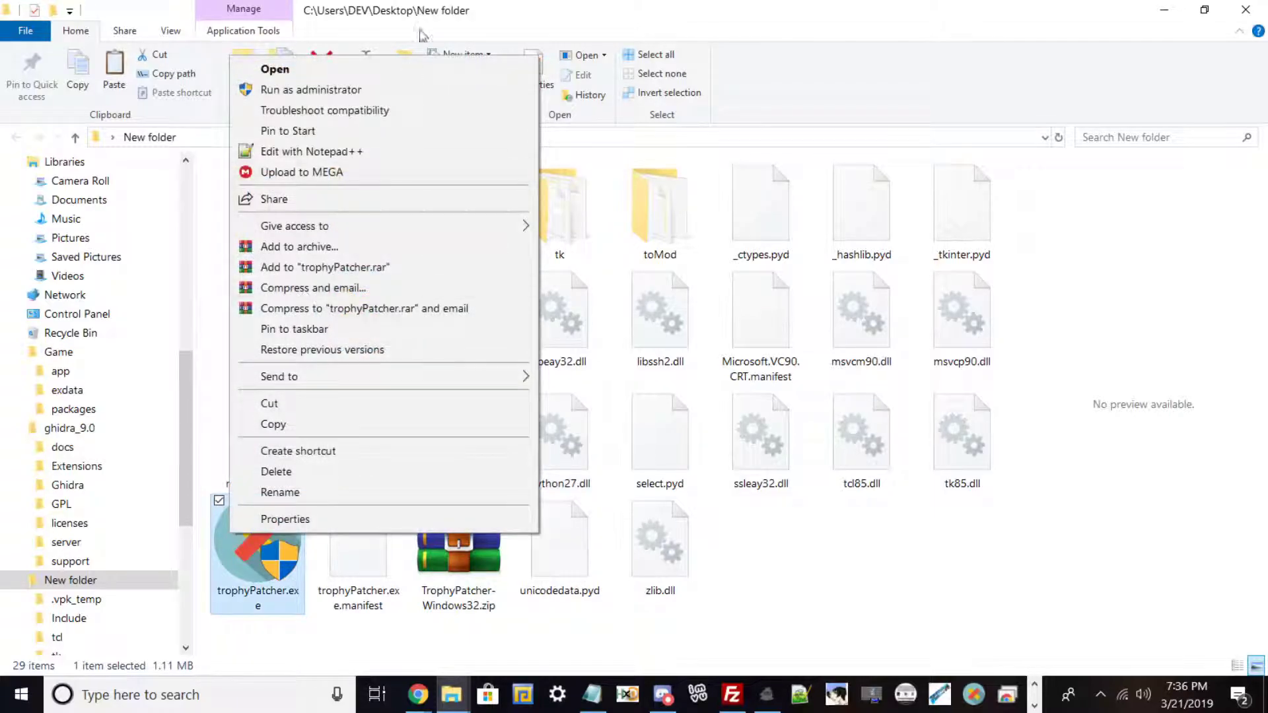
pyautogui.click(317, 88)
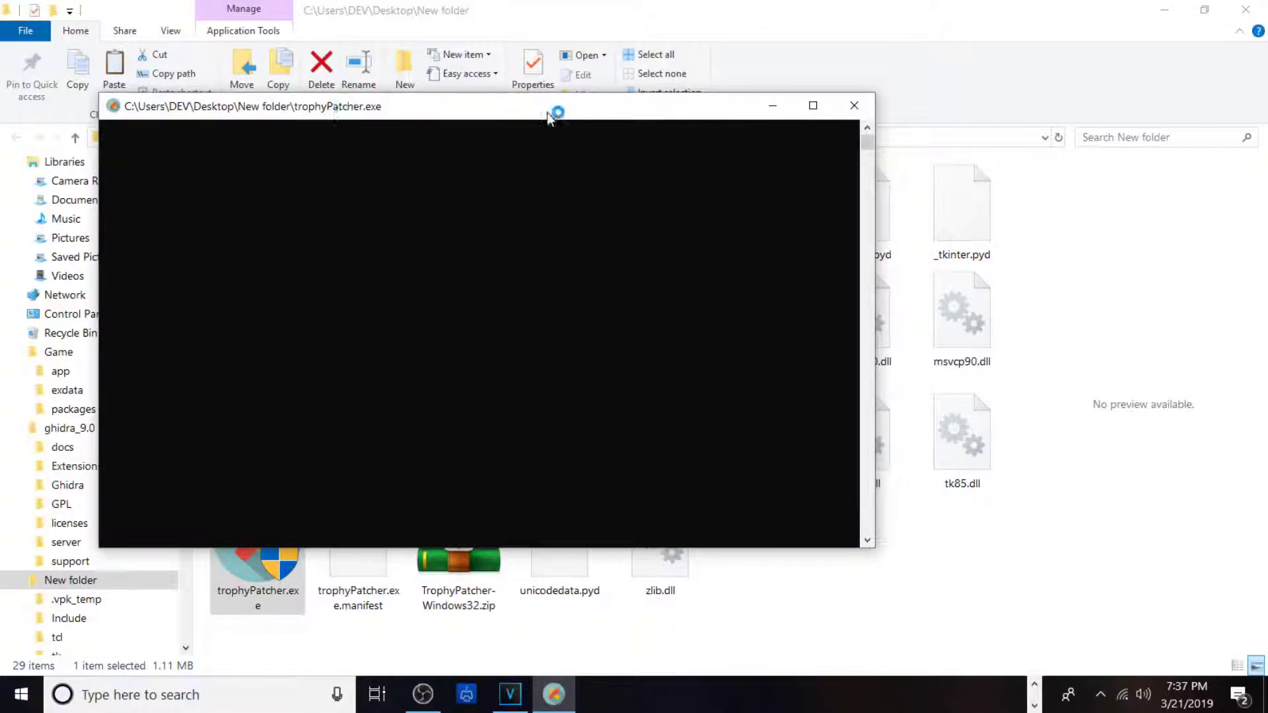
pyautogui.moveTo(549, 118); pyautogui.dragTo(517, 143)
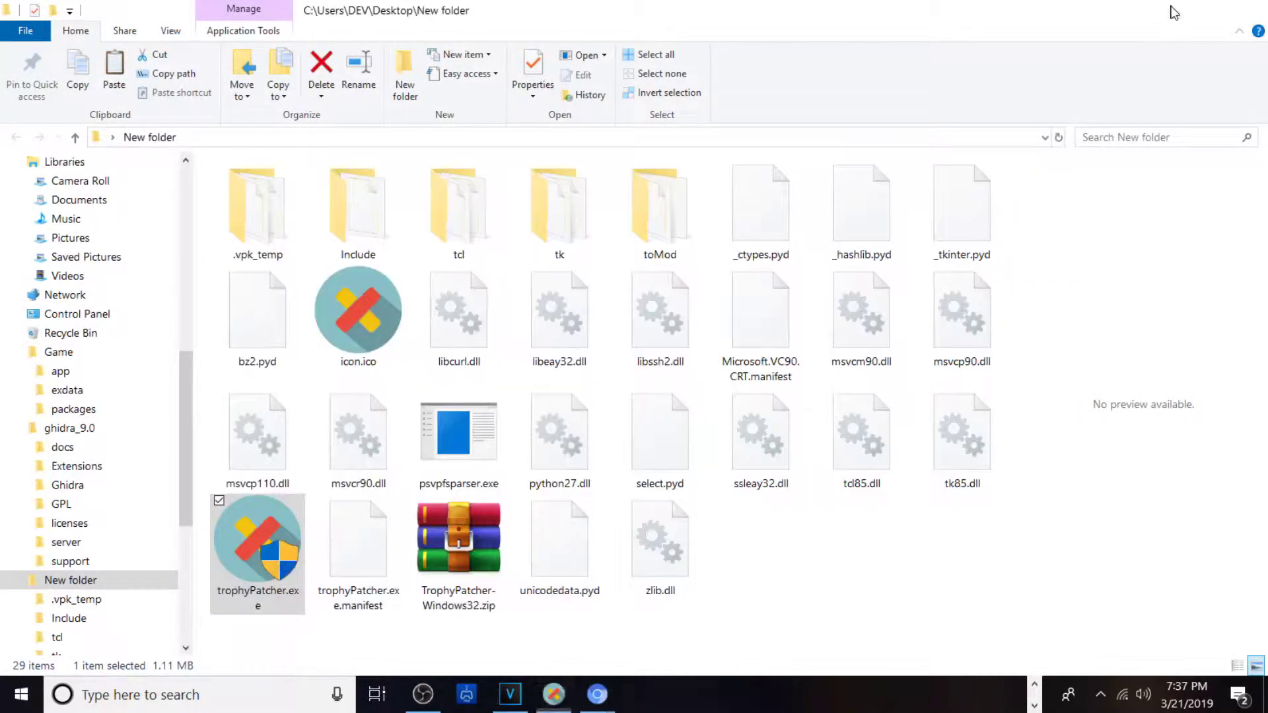
pyautogui.click(1165, 9)
pyautogui.moveTo(717, 159); pyautogui.dragTo(991, 204)
pyautogui.moveTo(510, 307); pyautogui.dragTo(442, 292)
pyautogui.moveTo(878, 205); pyautogui.dragTo(641, 457)
pyautogui.moveTo(543, 300); pyautogui.dragTo(600, 263)
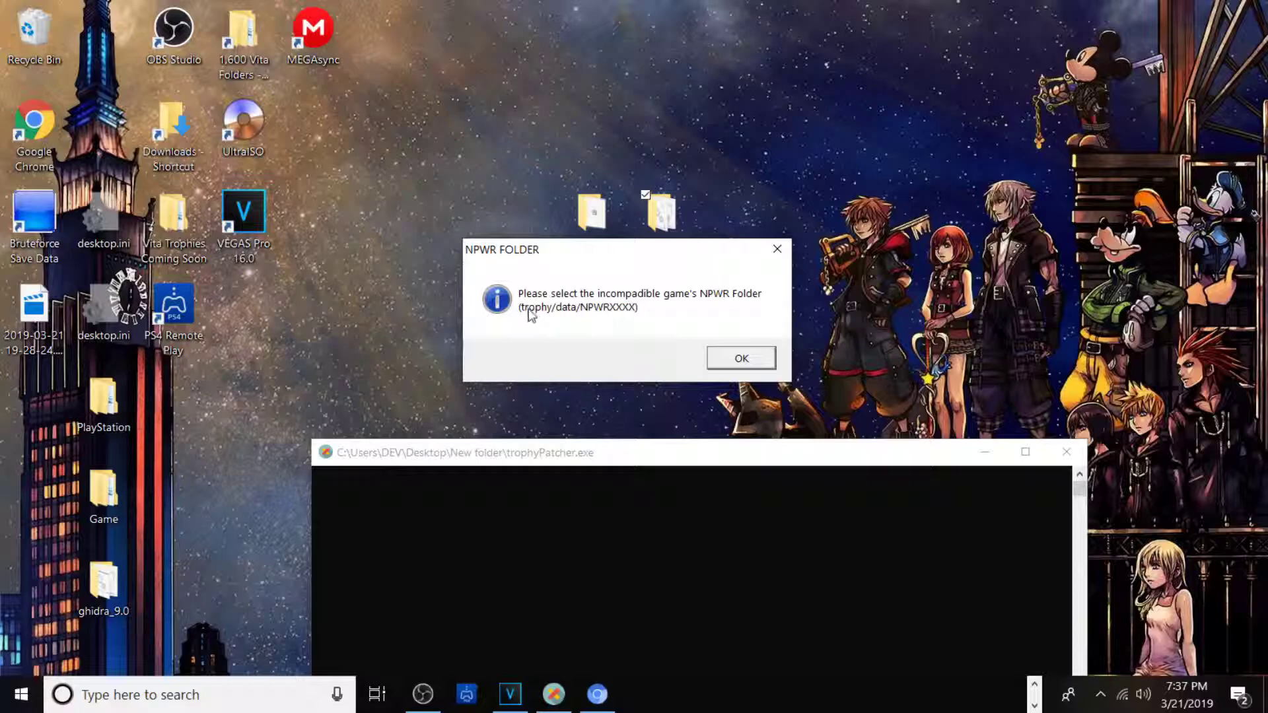
# Choose TrophyTest\NPWR03895_00 as the trophy folder in Browse For Folder.
pyautogui.click(739, 360)
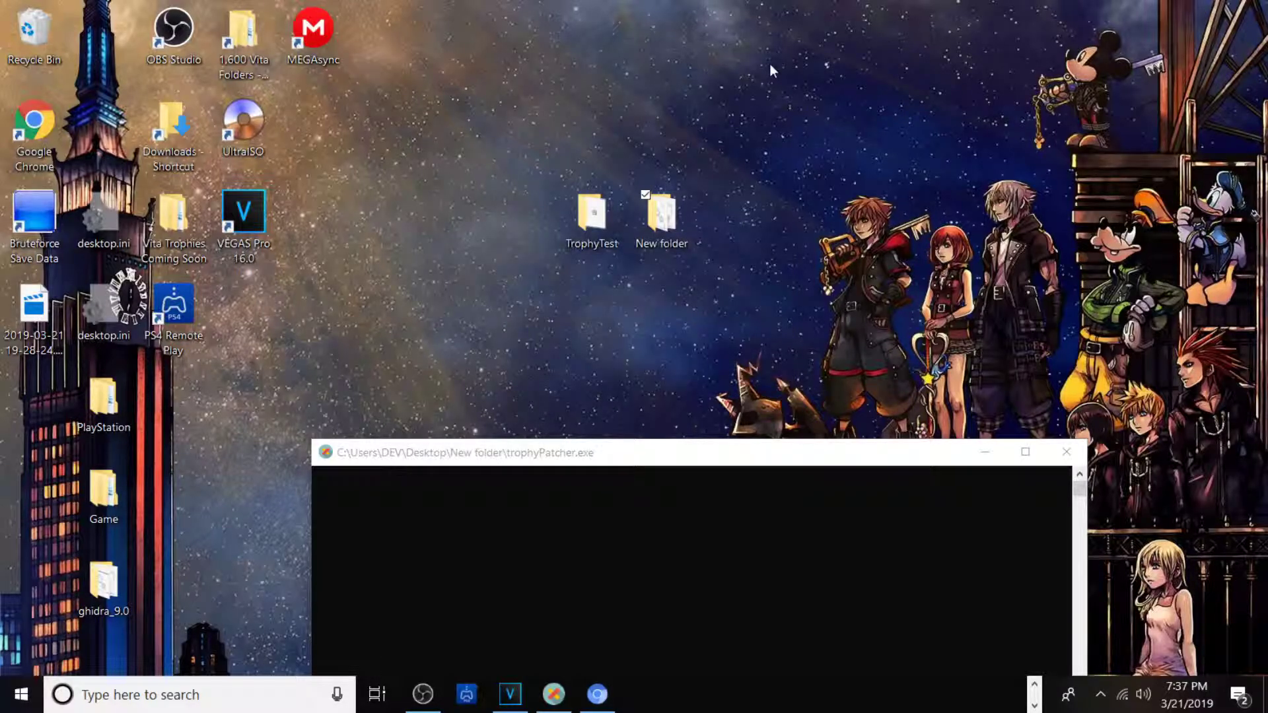
pyautogui.moveTo(712, 462); pyautogui.dragTo(877, 198)
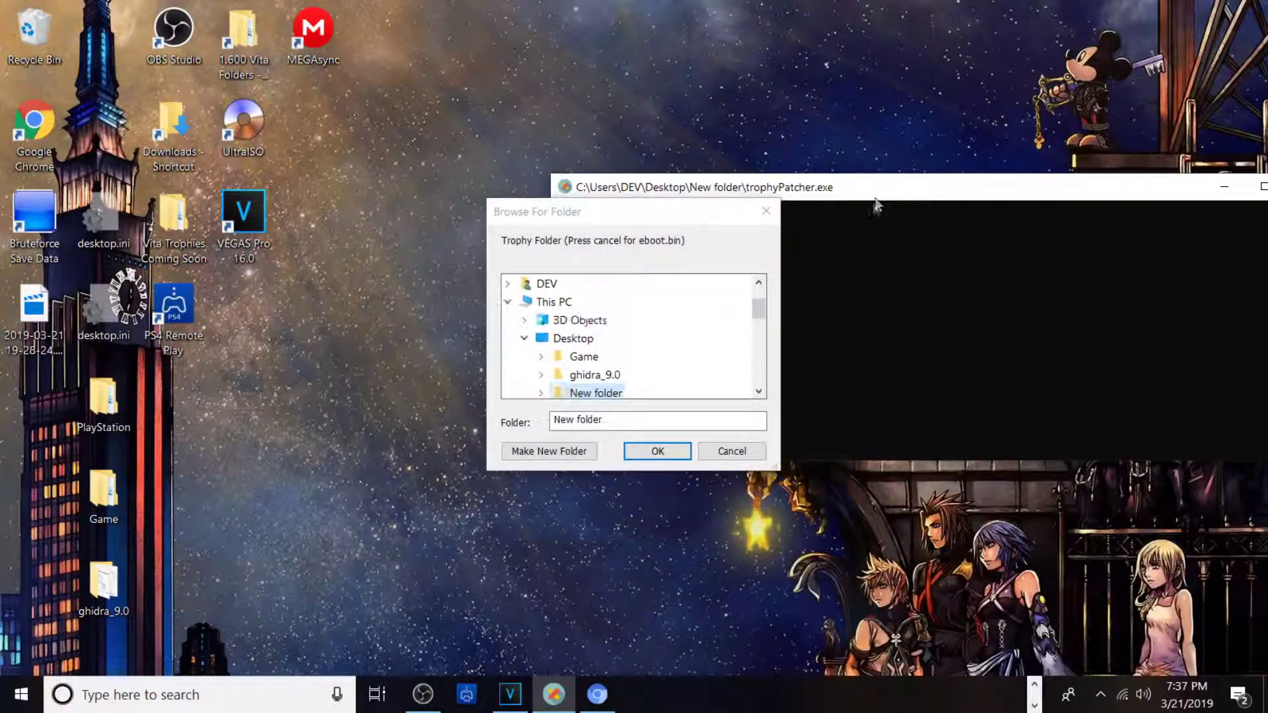
pyautogui.scroll(-2, 598, 335)
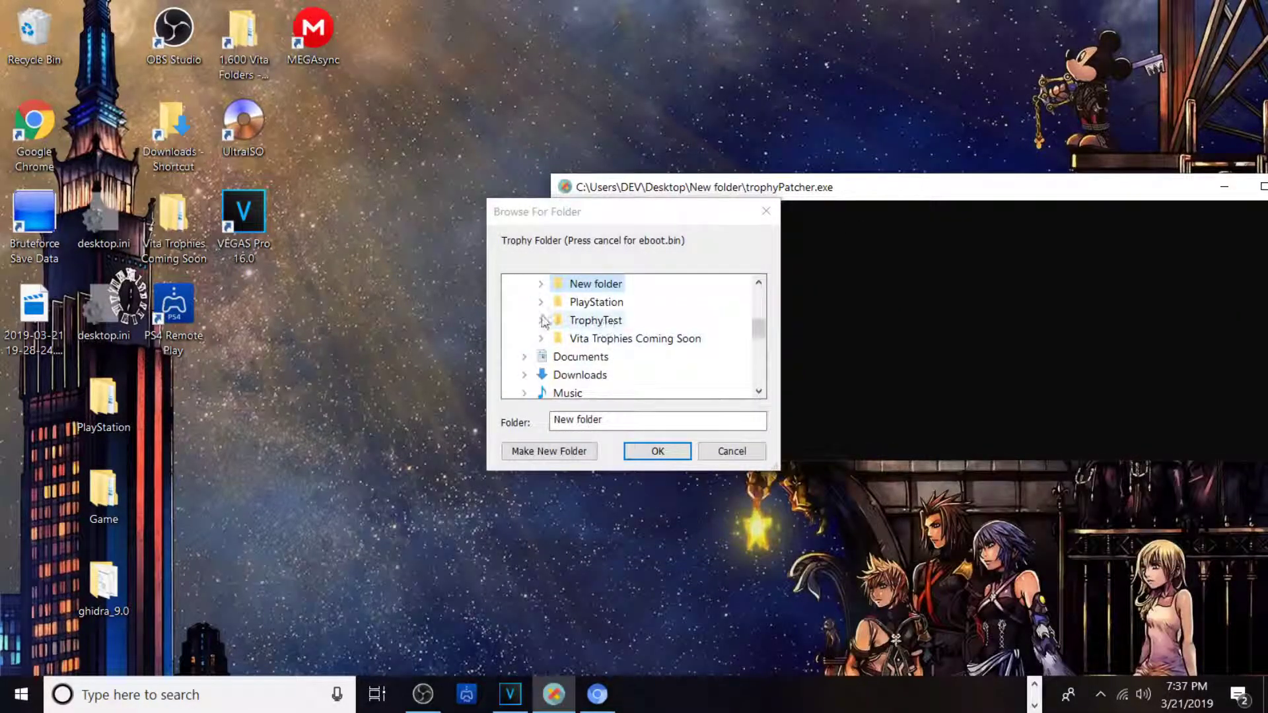
pyautogui.scroll(2, 598, 331)
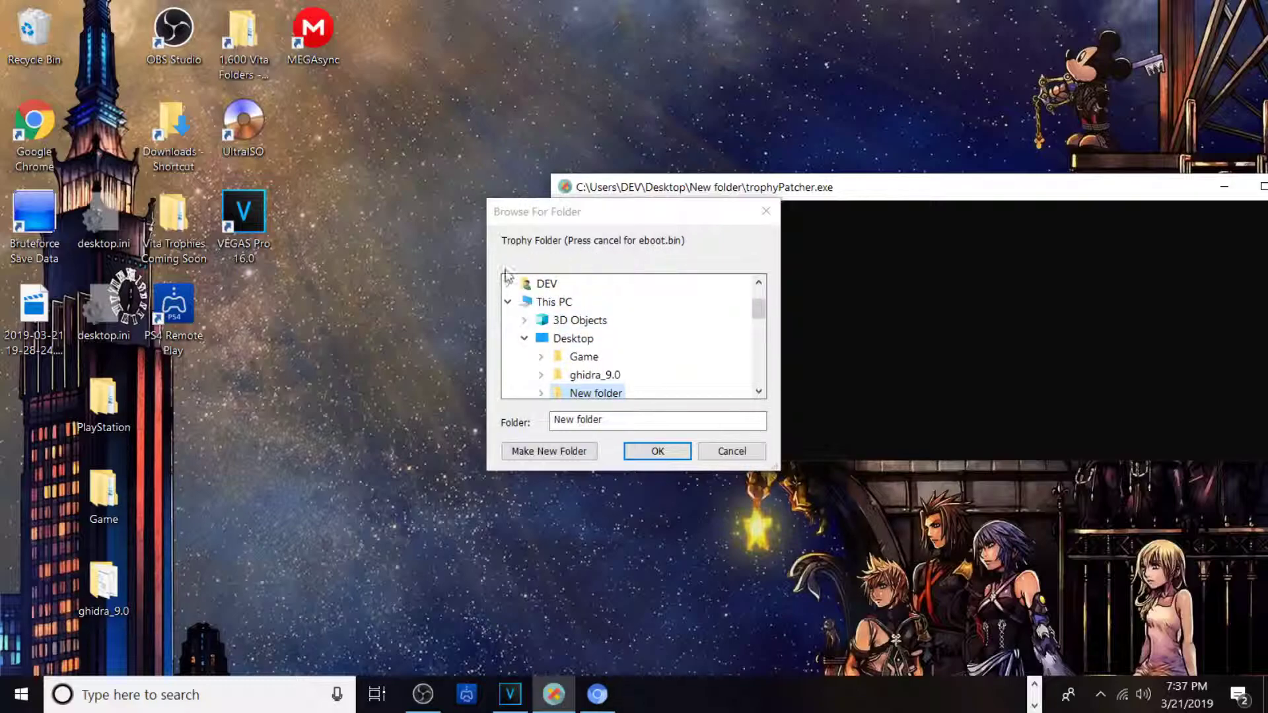
pyautogui.scroll(-2, 668, 325)
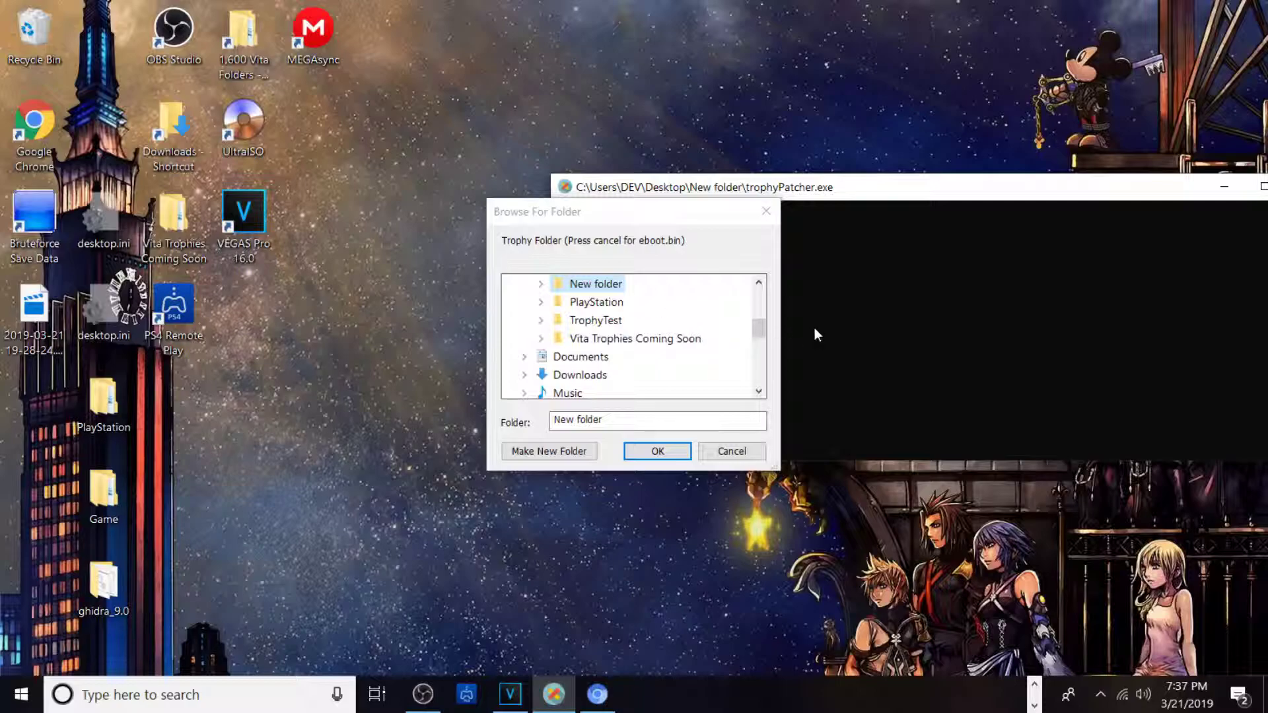
pyautogui.scroll(1, 660, 317)
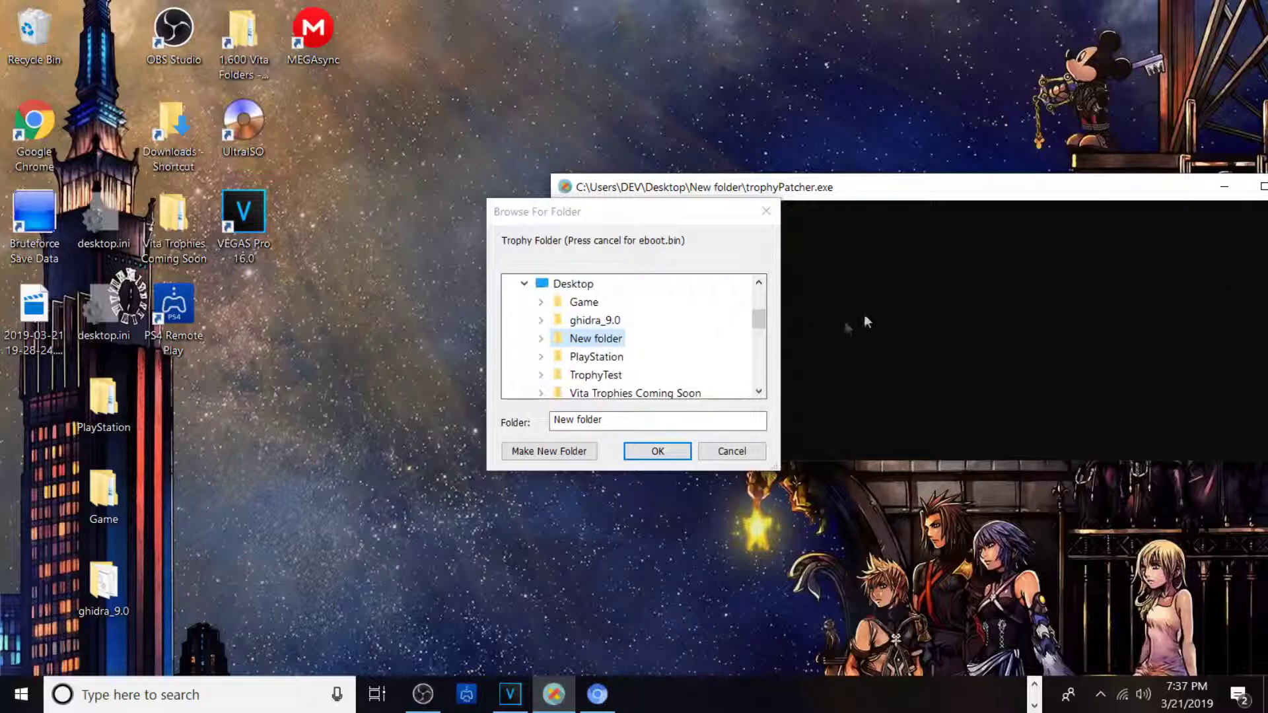
pyautogui.click(541, 375)
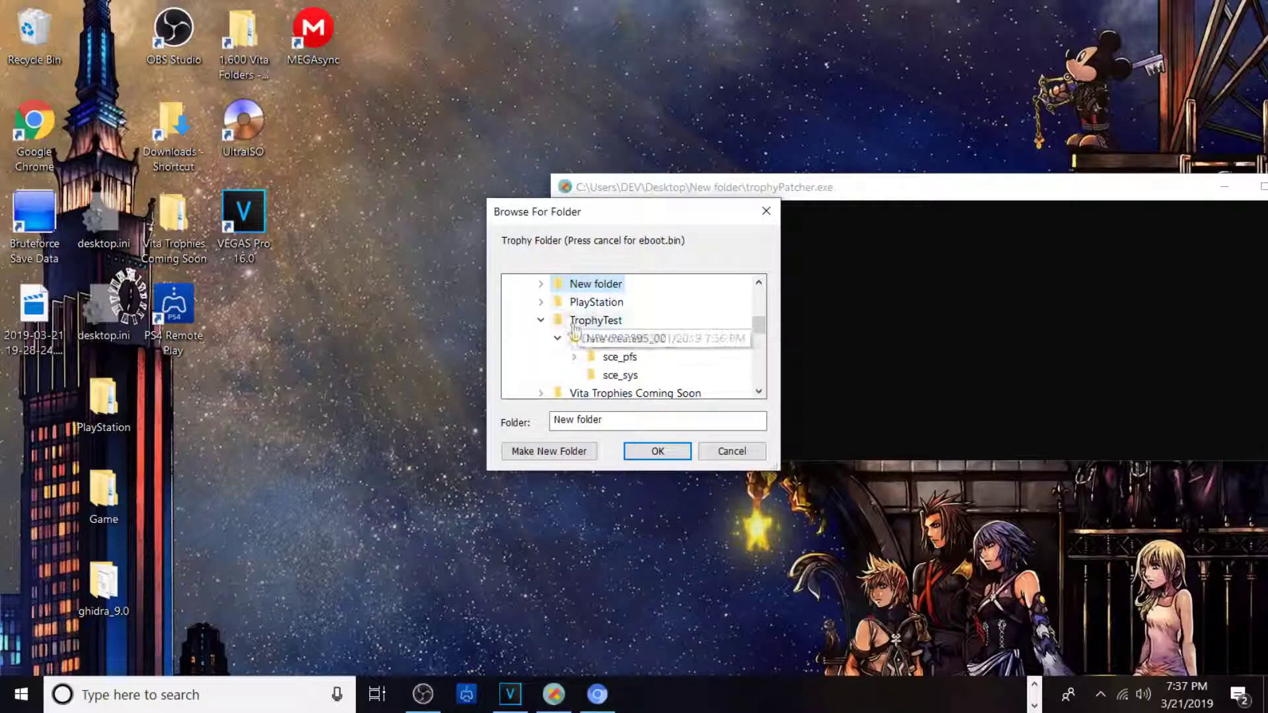
pyautogui.click(581, 337)
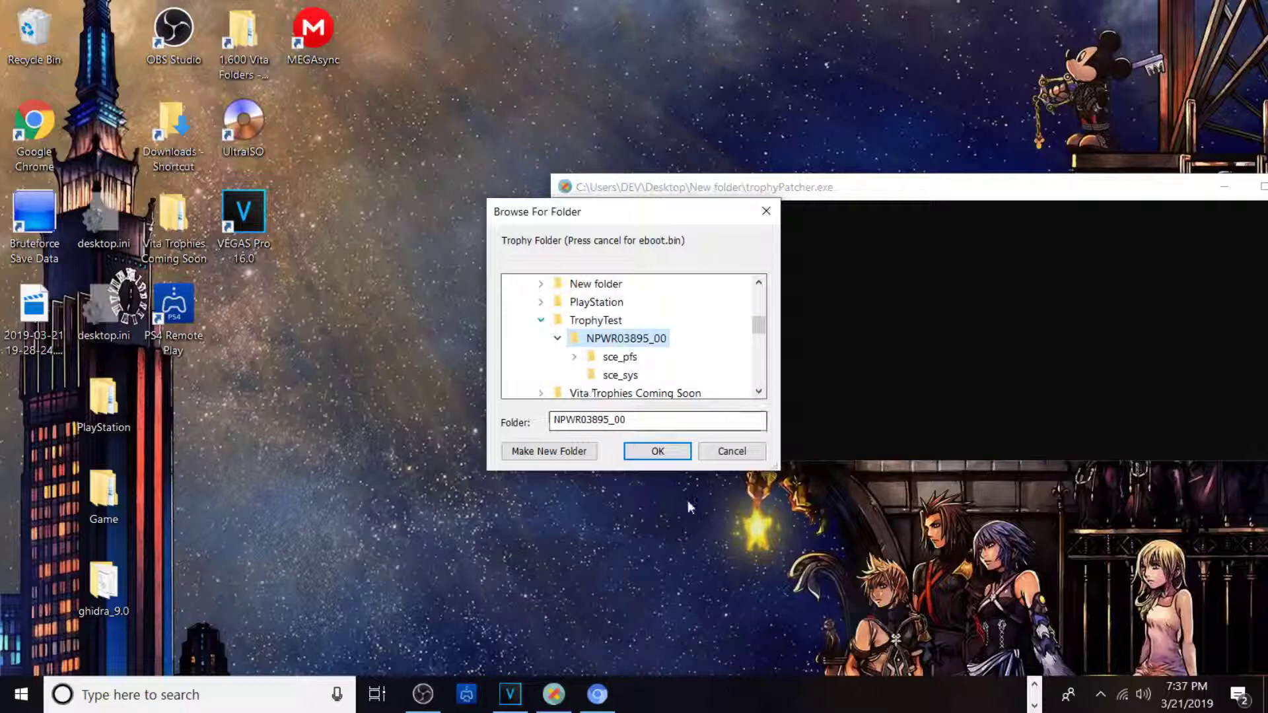
pyautogui.click(658, 452)
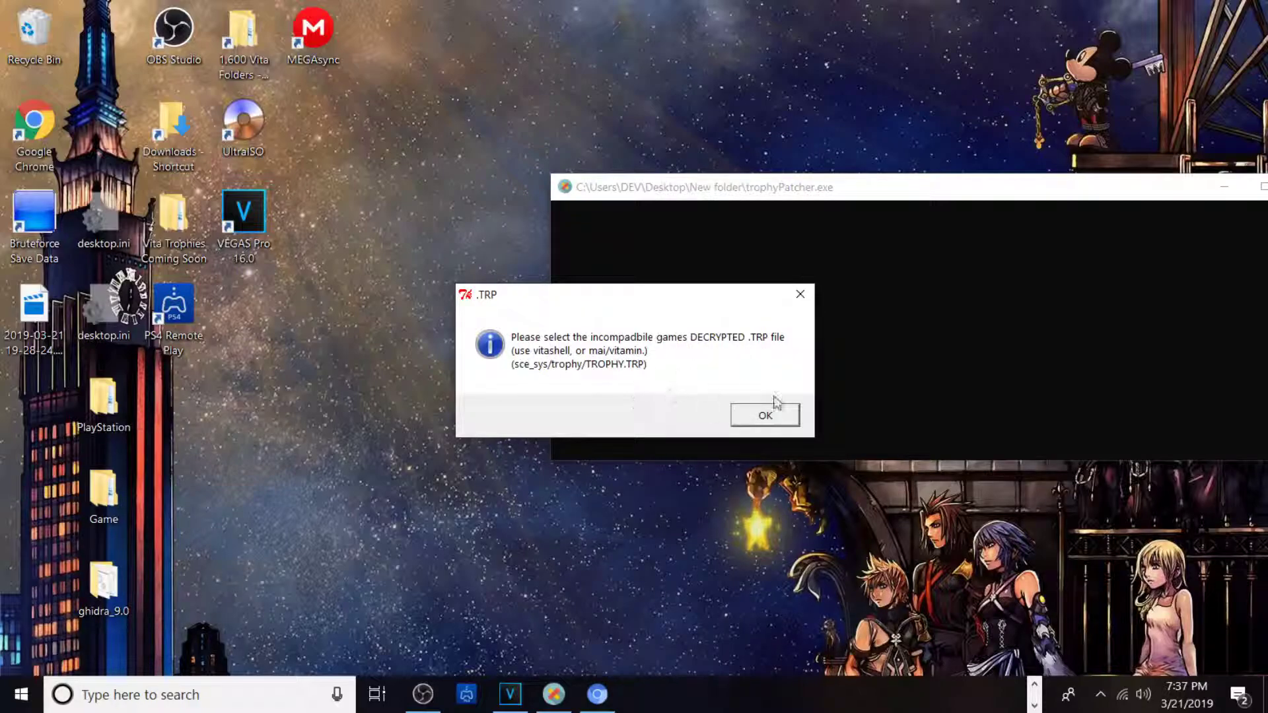
# Supply the decrypted TROPHY.TRP from the Desktop's TrophyTest folder.
pyautogui.click(767, 416)
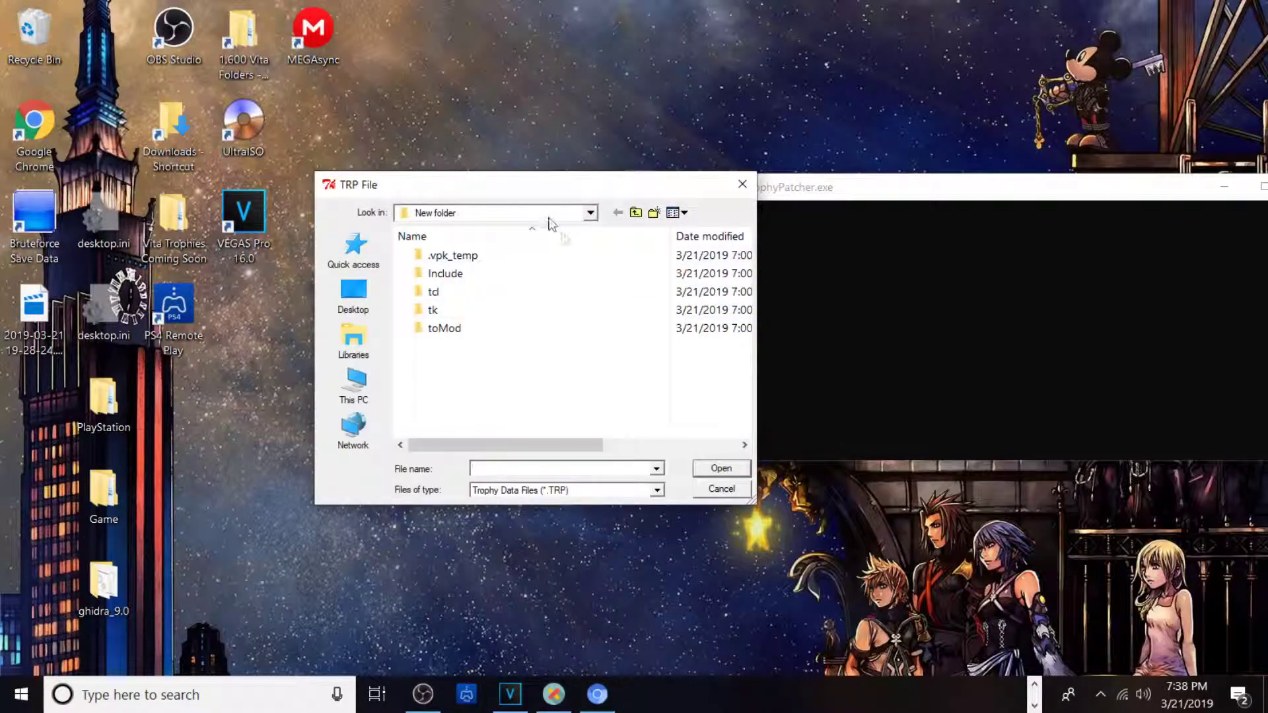
pyautogui.click(354, 295)
pyautogui.scroll(-3, 490, 323)
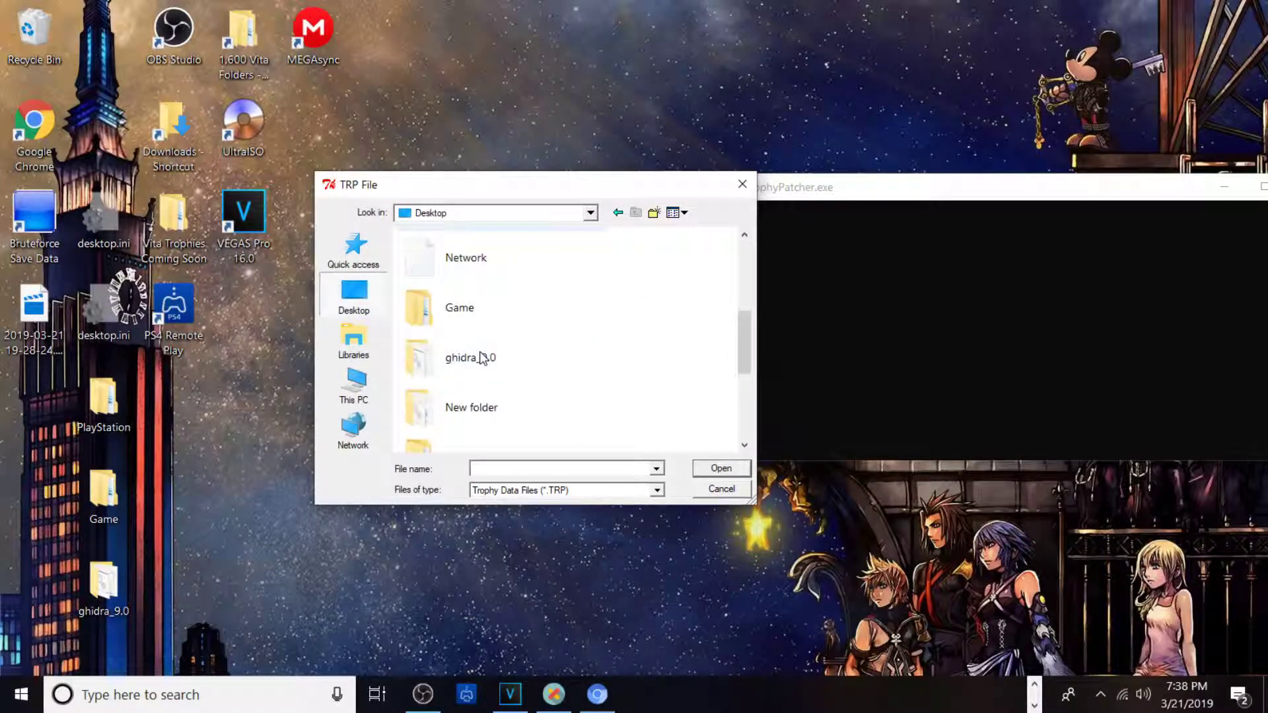
pyautogui.scroll(-2, 476, 347)
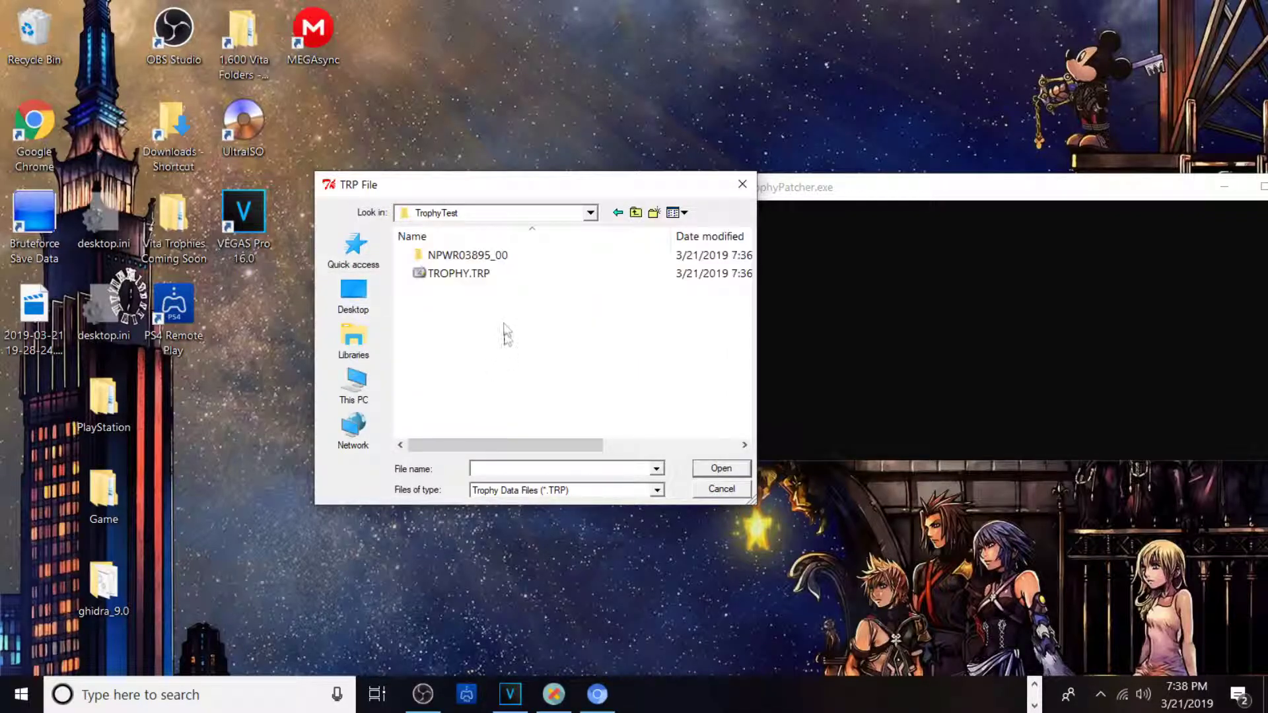
pyautogui.click(466, 273)
pyautogui.click(719, 468)
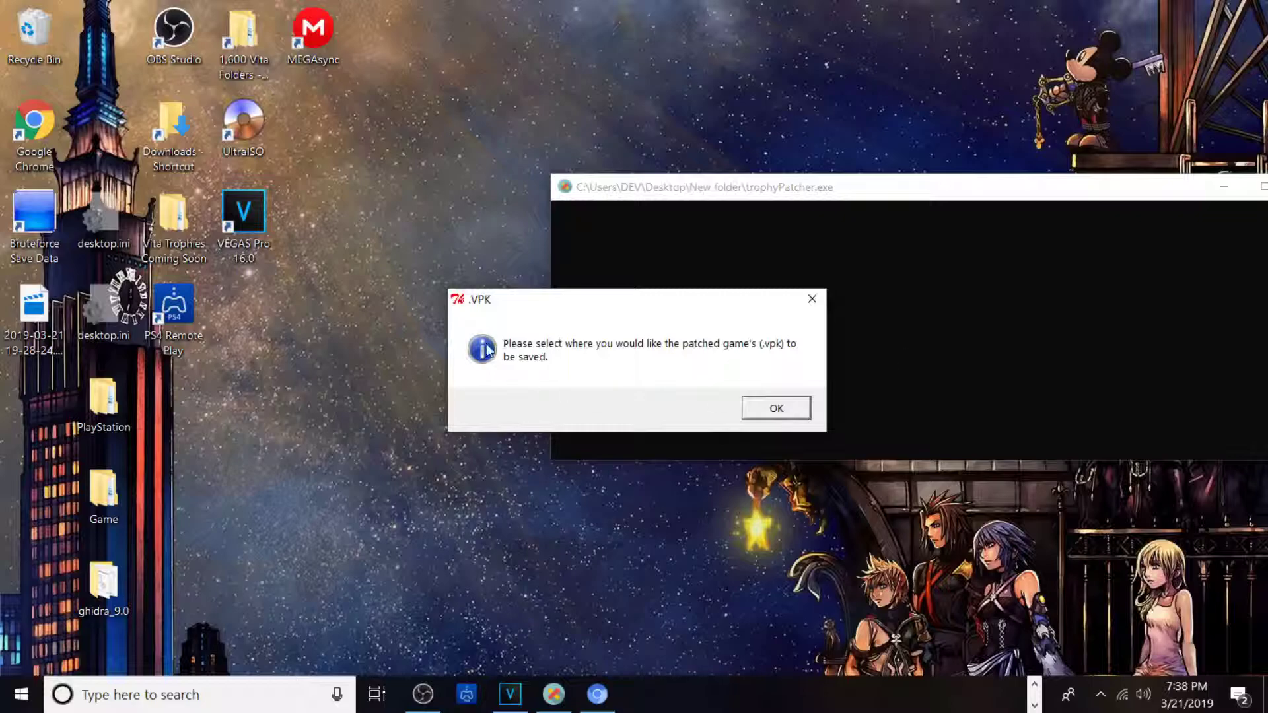
# Save the patched package on the Desktop as 'Persona 4'.
pyautogui.click(767, 413)
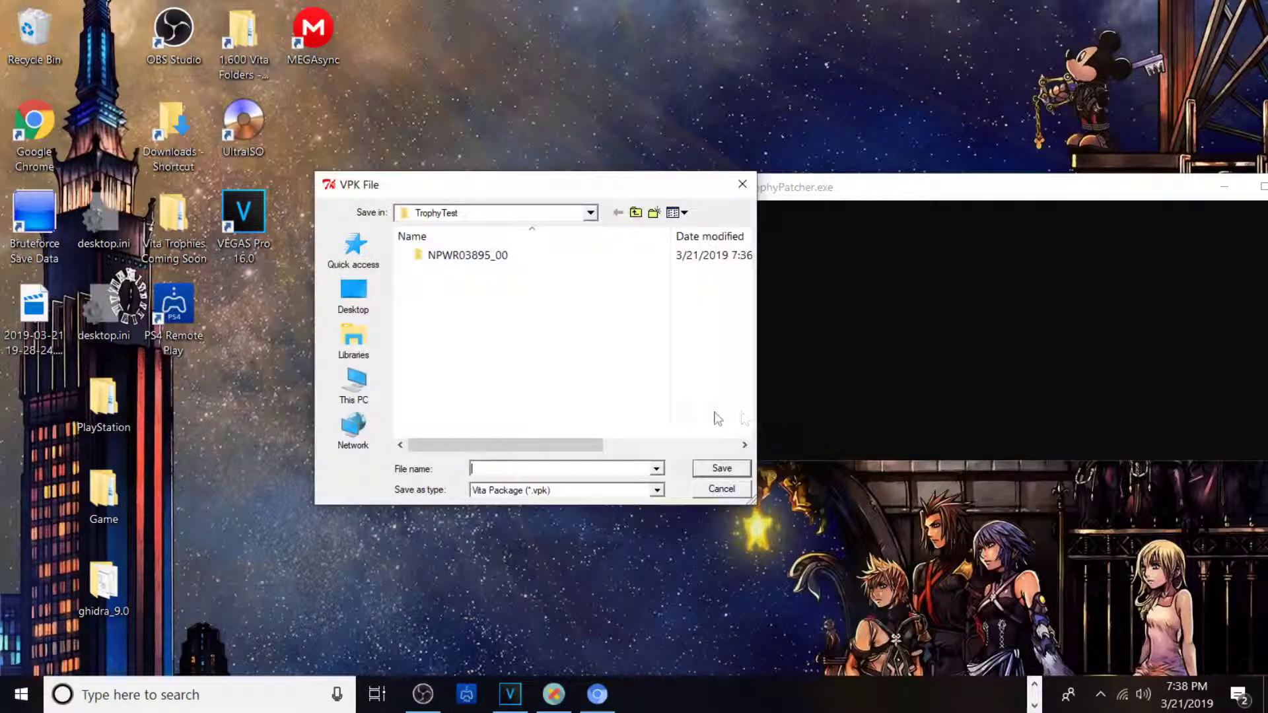
pyautogui.click(359, 295)
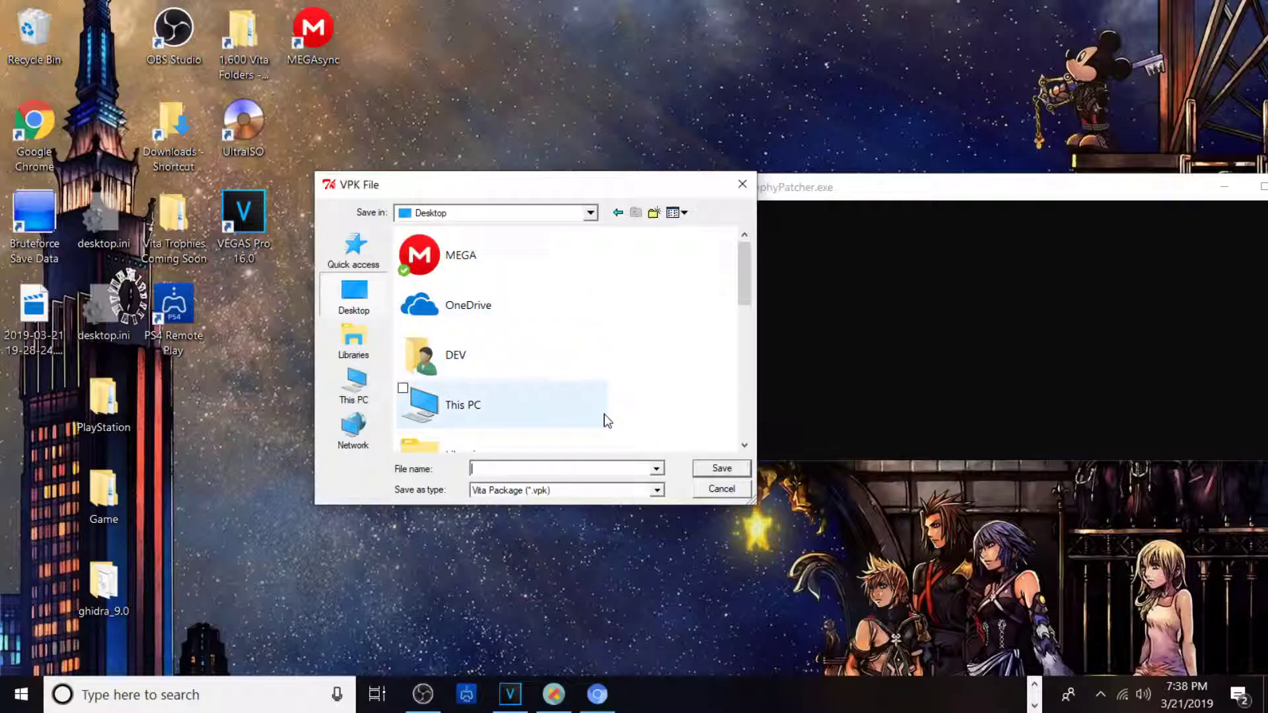
pyautogui.write('Persona ')
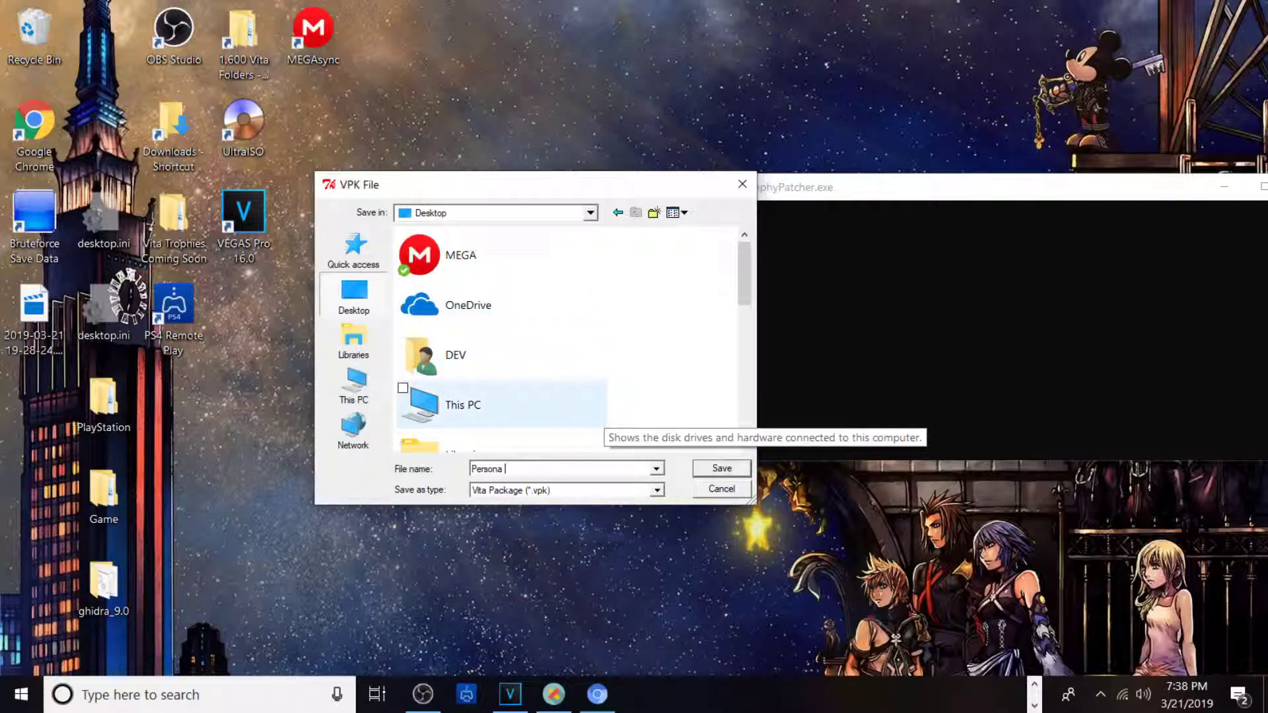
pyautogui.write('4')
pyautogui.press('Return')
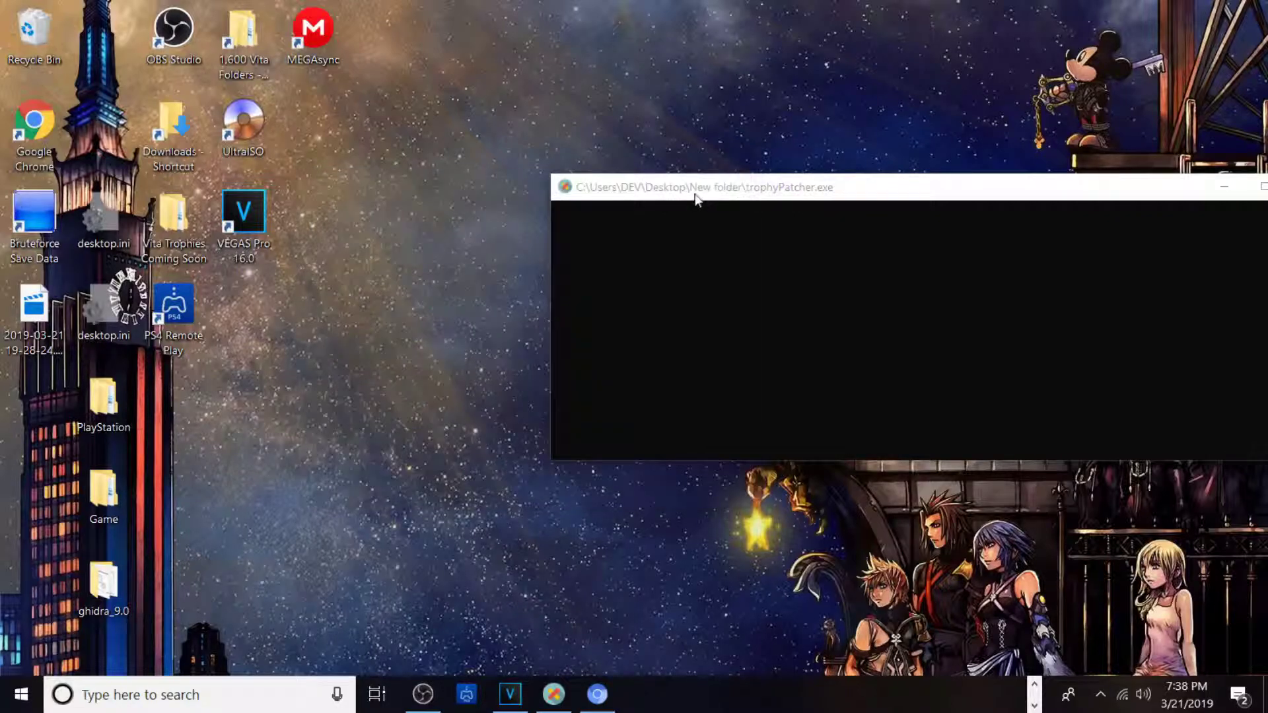
# Upload Persona 4.vpk from the desktop to the Vita's ux0: root in FileZilla.
pyautogui.moveTo(697, 193); pyautogui.dragTo(276, 208)
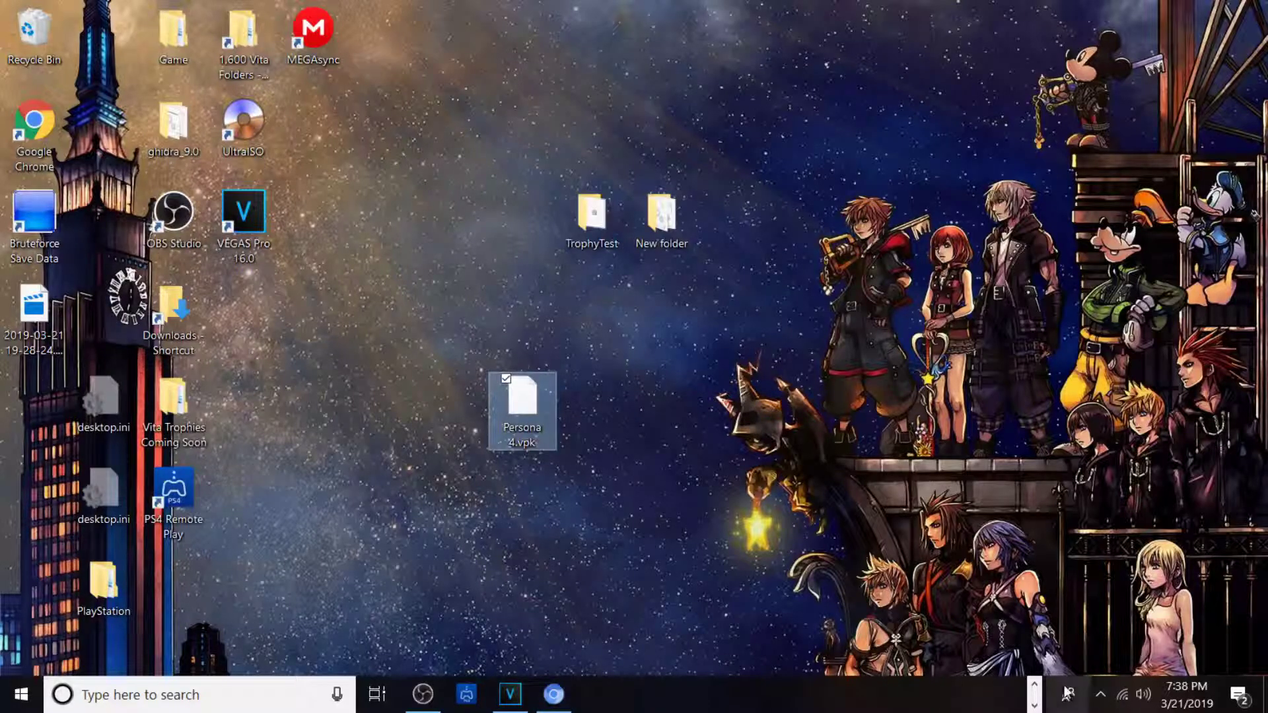
pyautogui.click(727, 699)
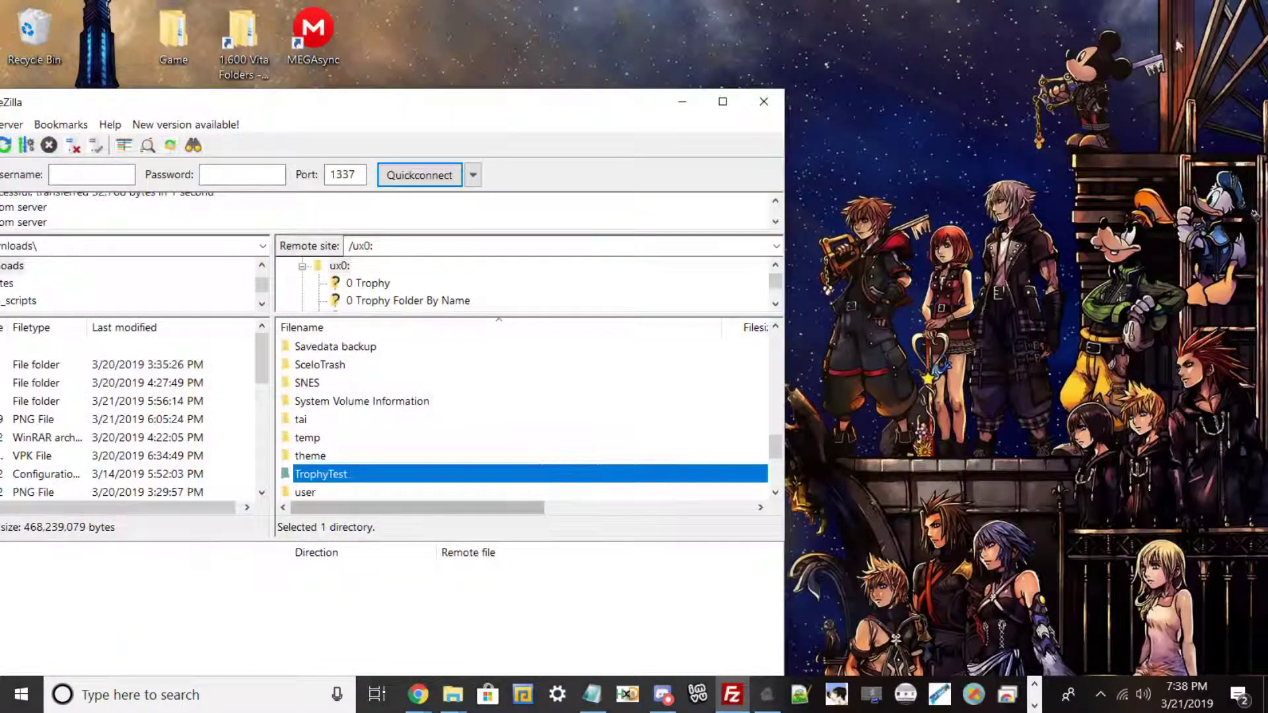
pyautogui.moveTo(444, 83); pyautogui.dragTo(300, 140)
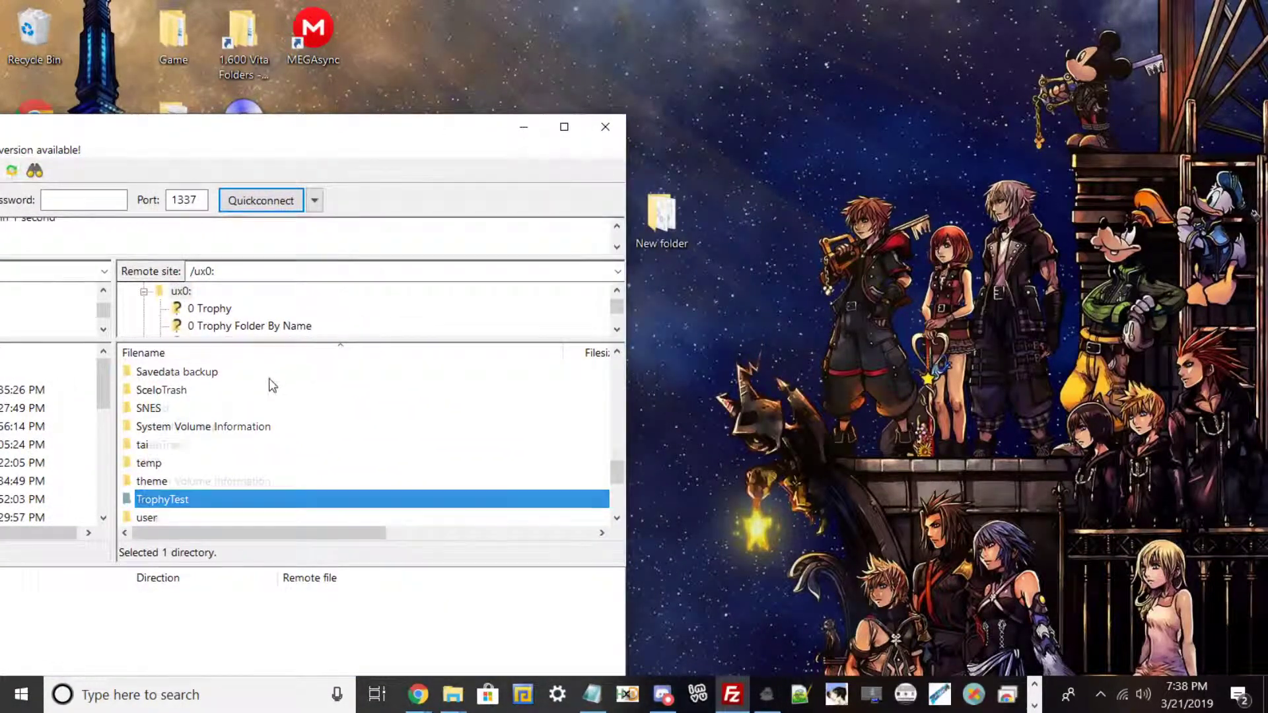
pyautogui.scroll(10, 269, 382)
pyautogui.doubleClick(167, 373)
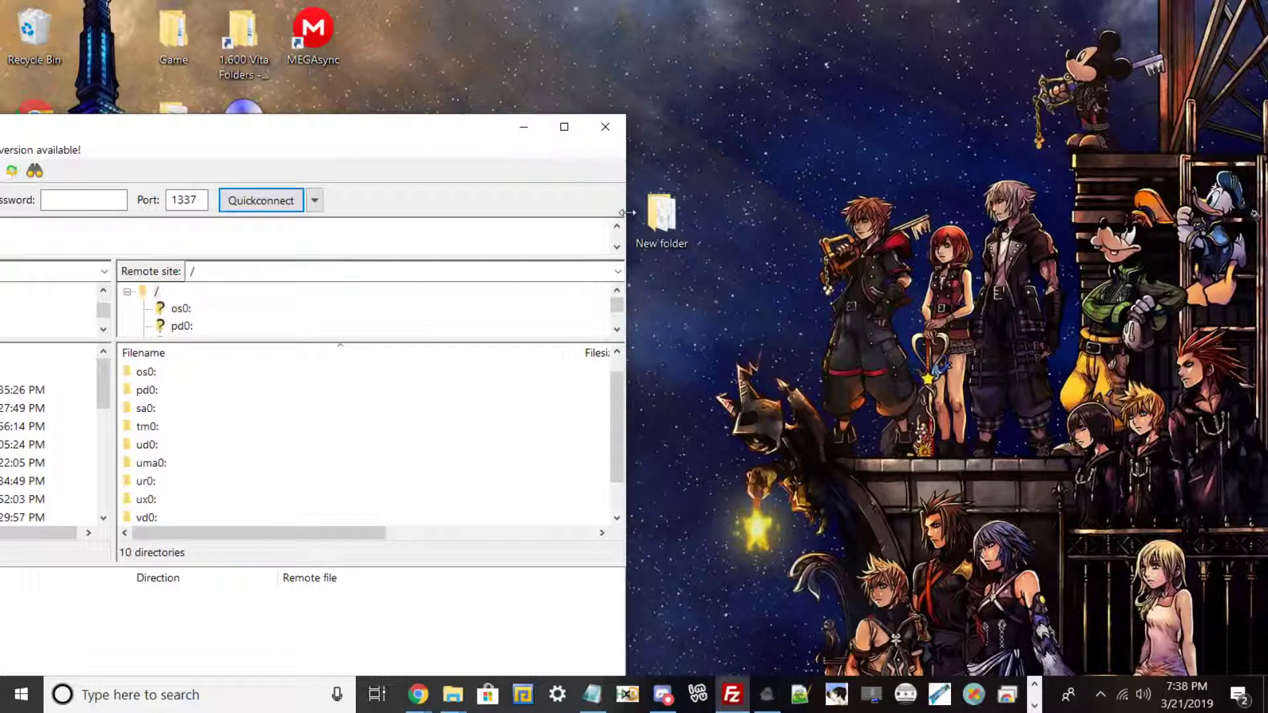
pyautogui.moveTo(624, 218); pyautogui.dragTo(490, 217)
pyautogui.moveTo(521, 400); pyautogui.dragTo(162, 463)
pyautogui.click(428, 126)
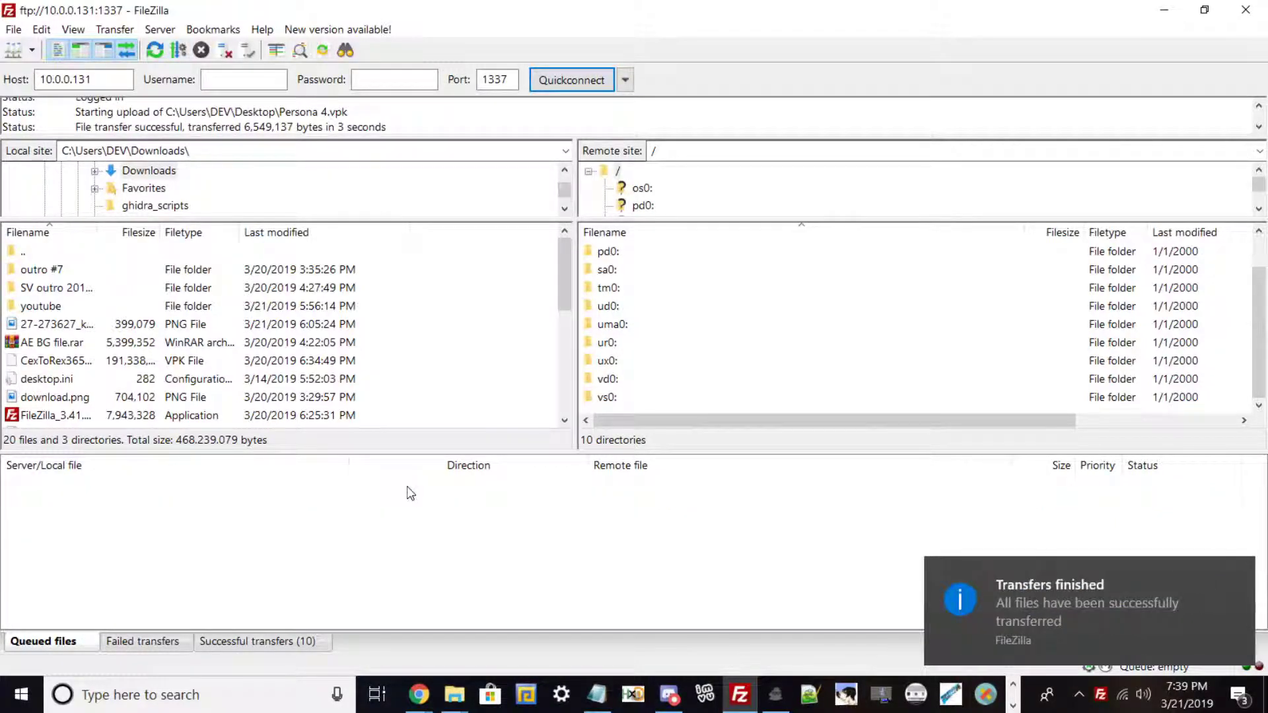
pyautogui.click(1164, 10)
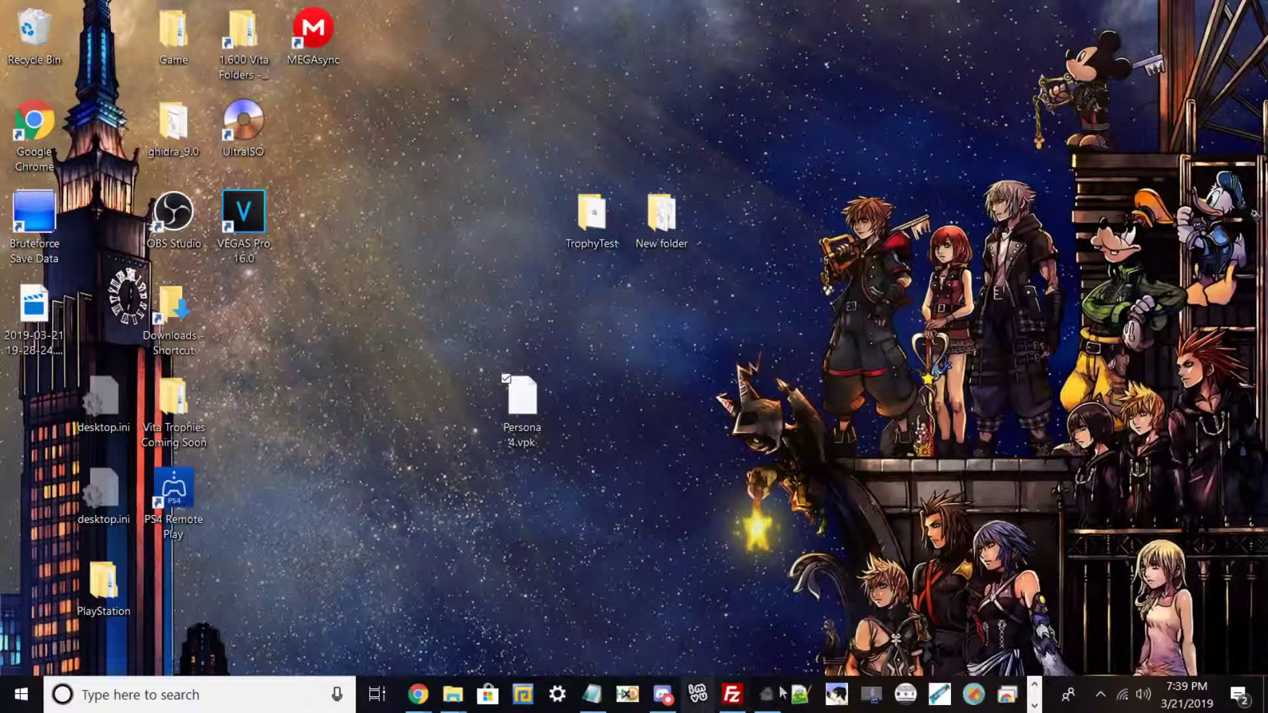
# Install Persona 4.vpk from ux0: and let it reach 100%.
pyautogui.click(1034, 705)
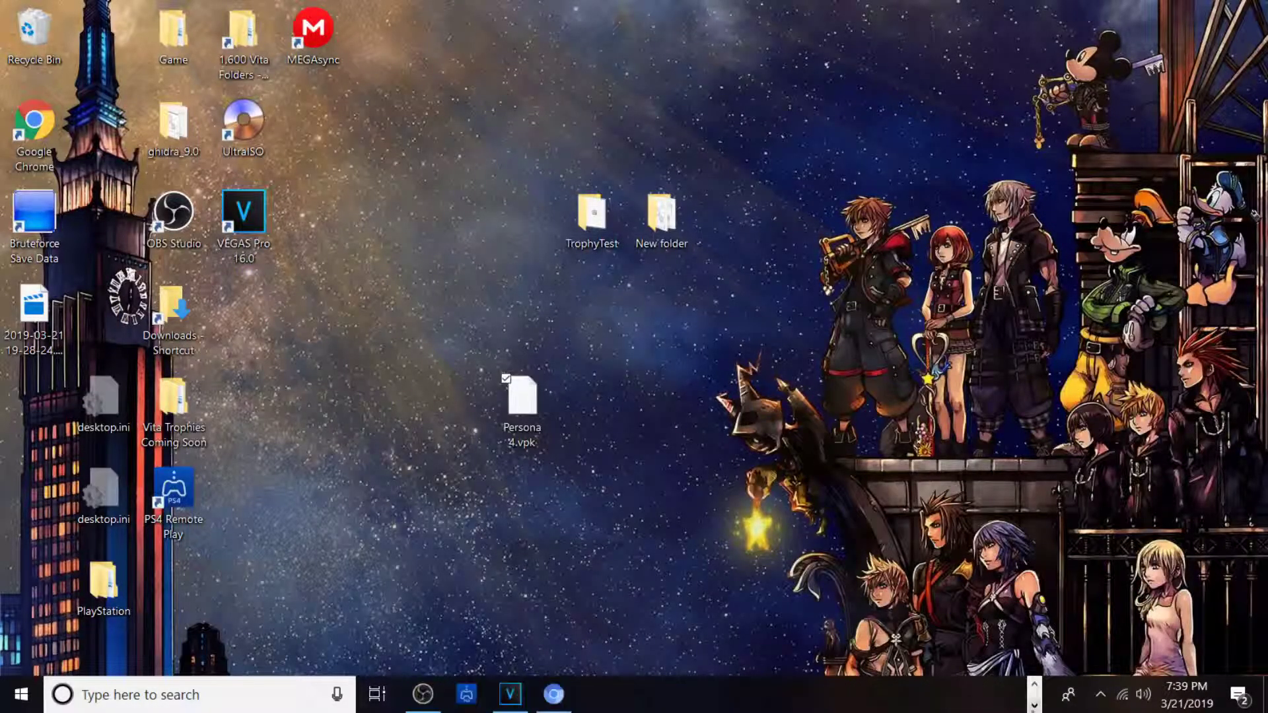
pyautogui.click(423, 693)
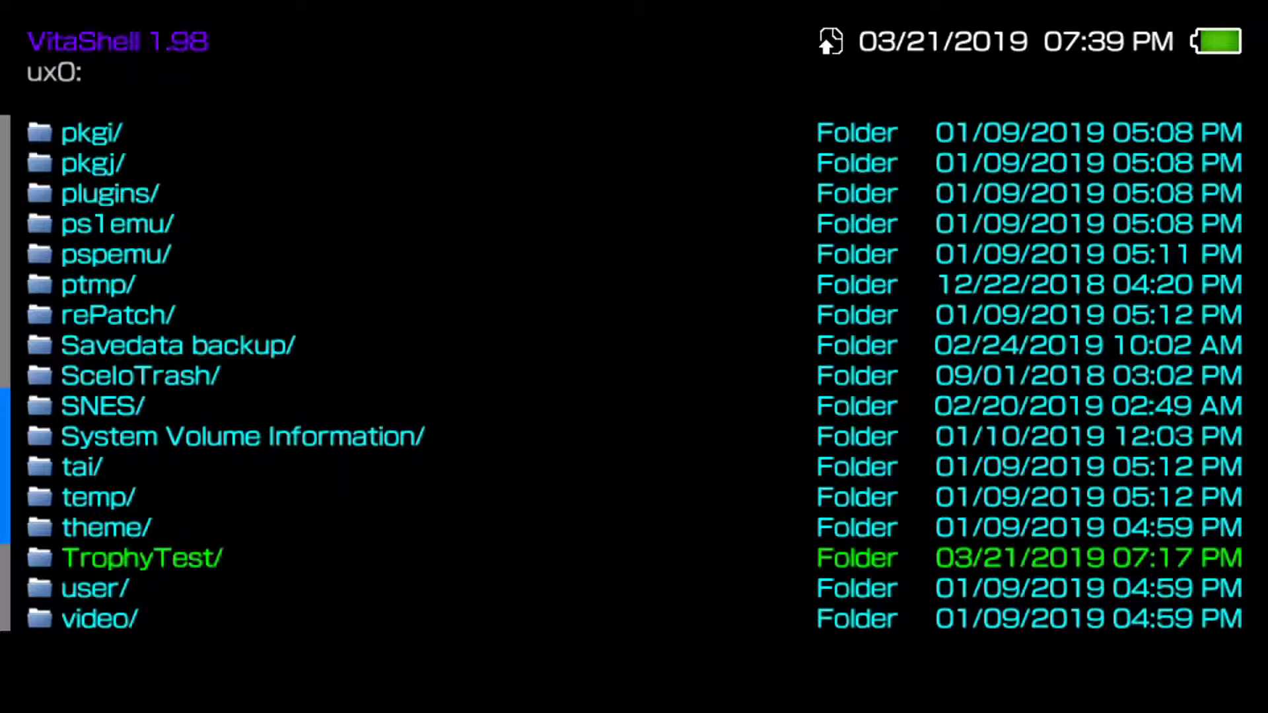
pyautogui.press('Down')
pyautogui.press('Down')
pyautogui.press('Down')
pyautogui.press('Down')
pyautogui.press('Down')
pyautogui.press('Down')
pyautogui.press('Down')
pyautogui.press('Down')
pyautogui.press('Down')
pyautogui.press('Down')
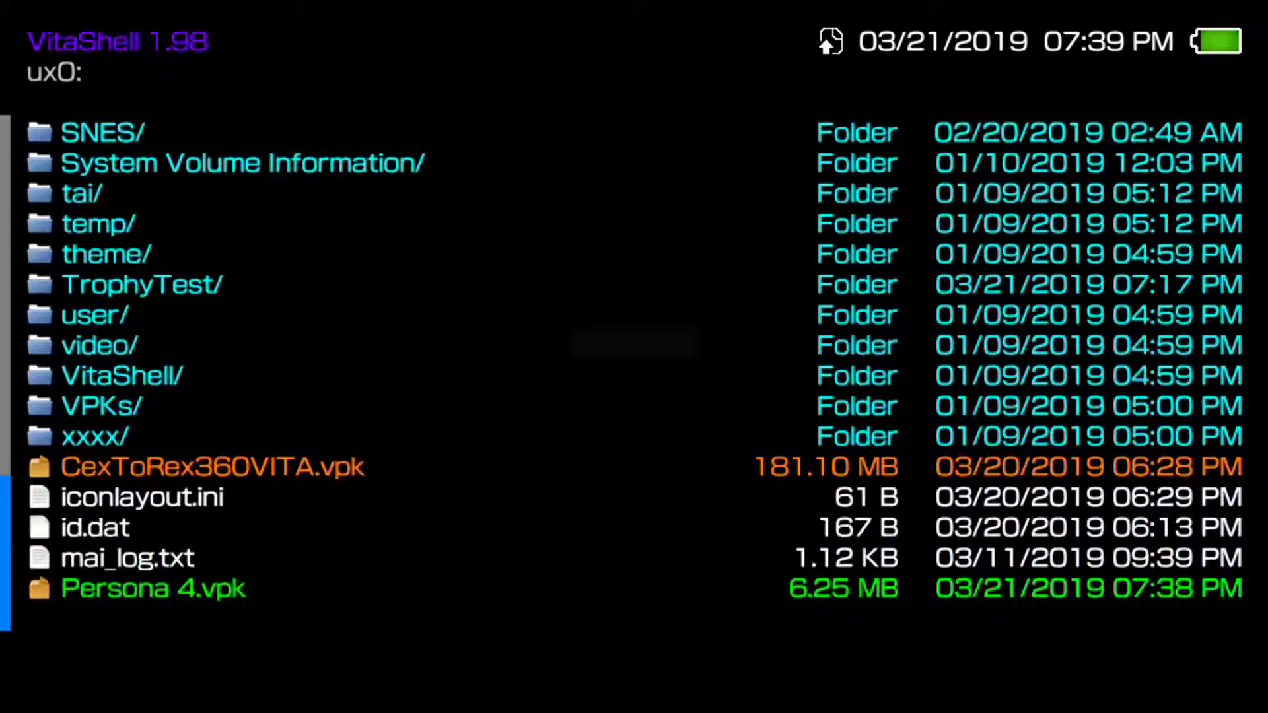
pyautogui.press('Return')
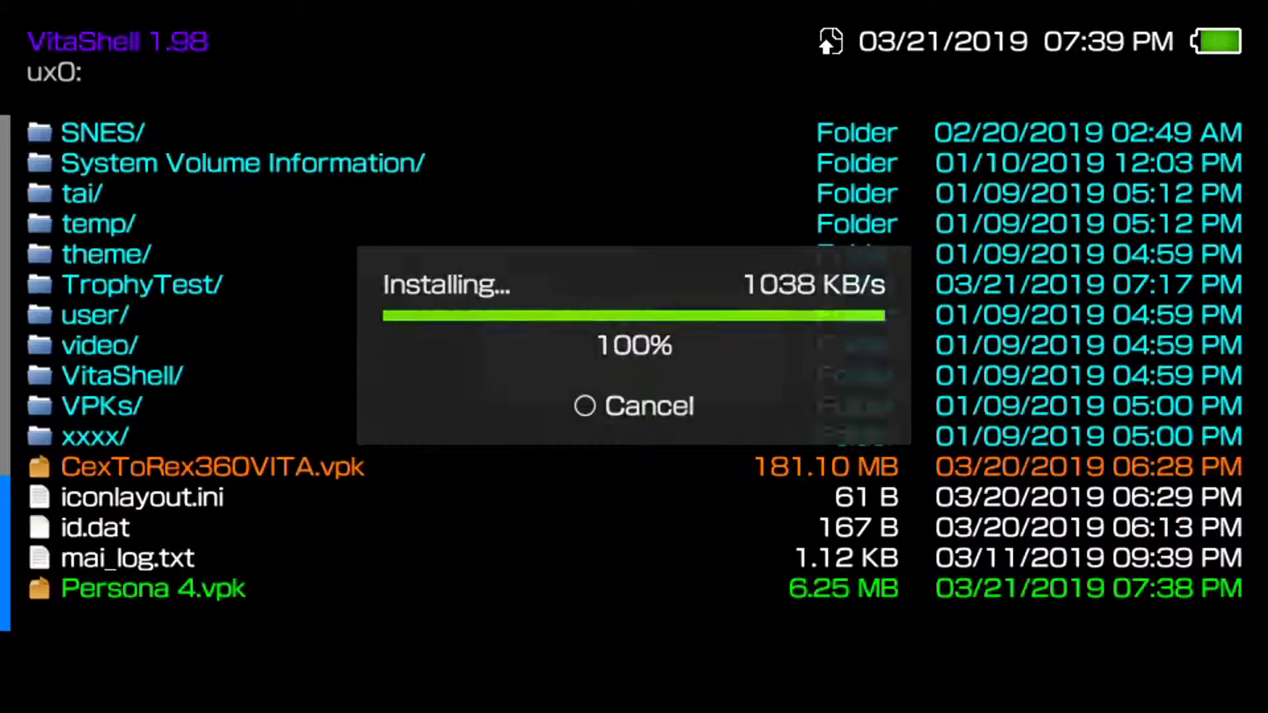
# Start NP Trophy Sample from the Vita home screen, agreeing to close VitaShell.
pyautogui.press('super')
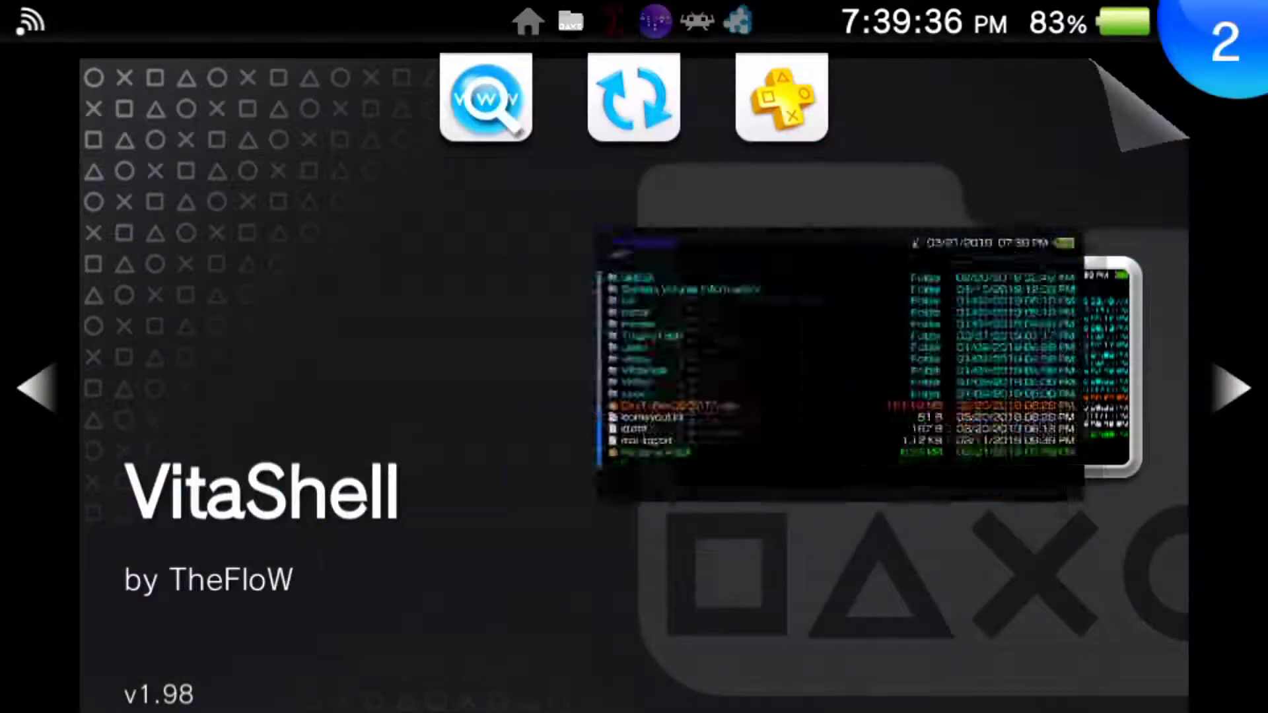
pyautogui.press('super')
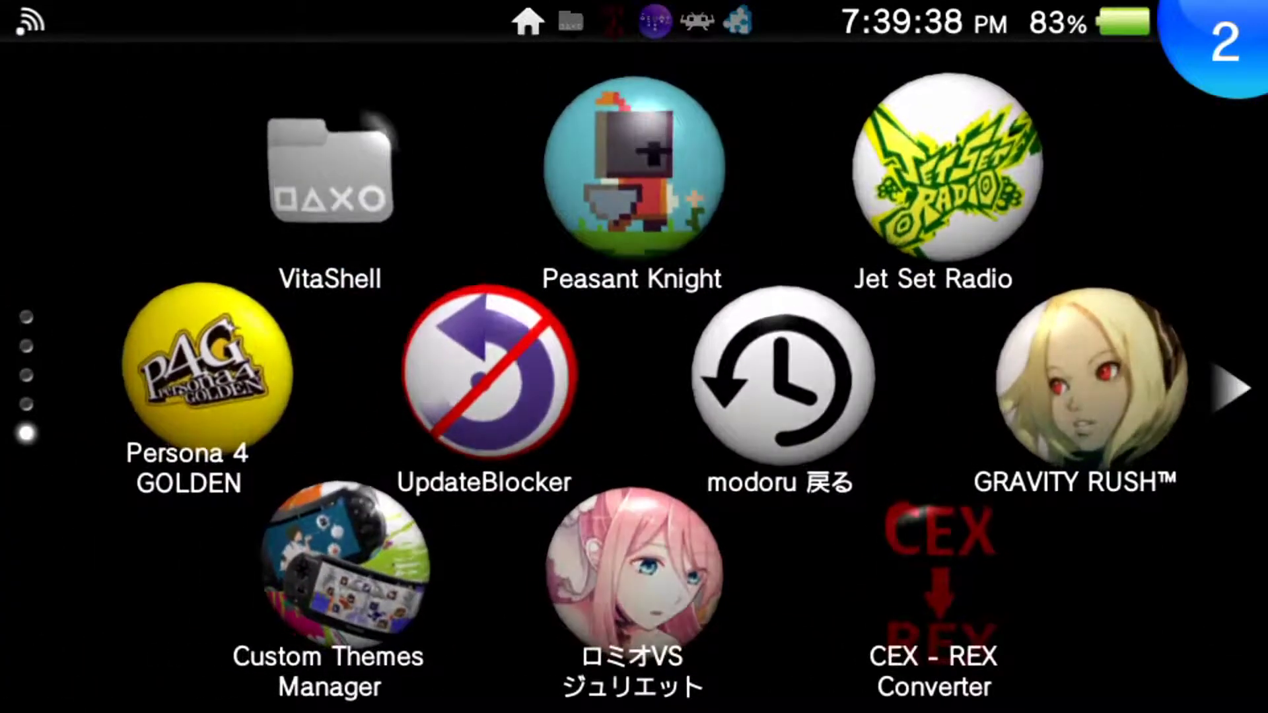
pyautogui.press('Up')
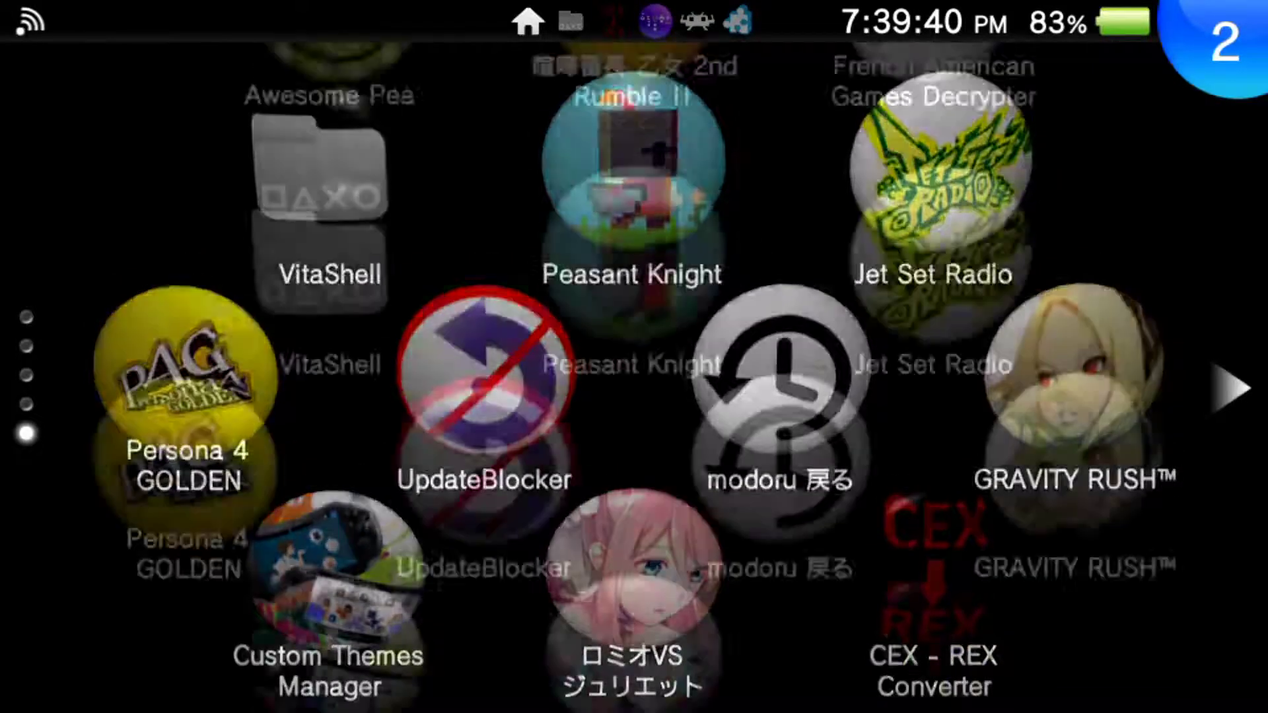
pyautogui.press('Up')
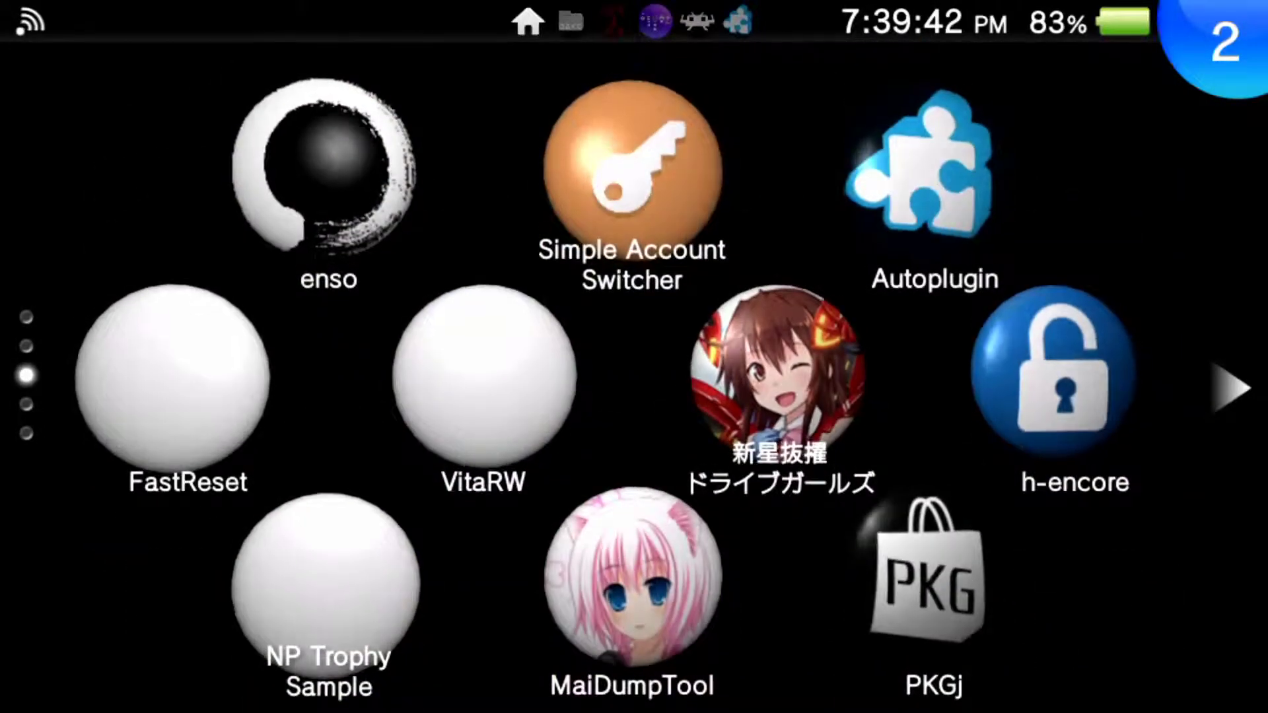
pyautogui.press('Return')
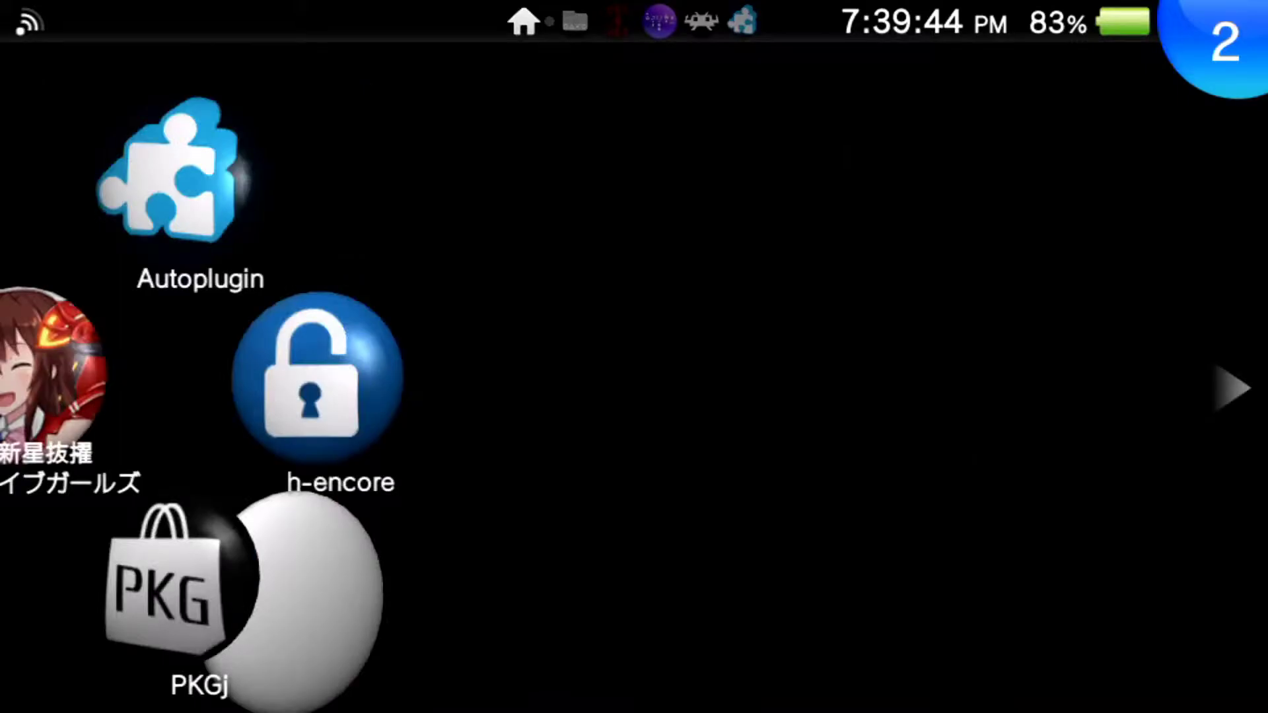
pyautogui.press('Return')
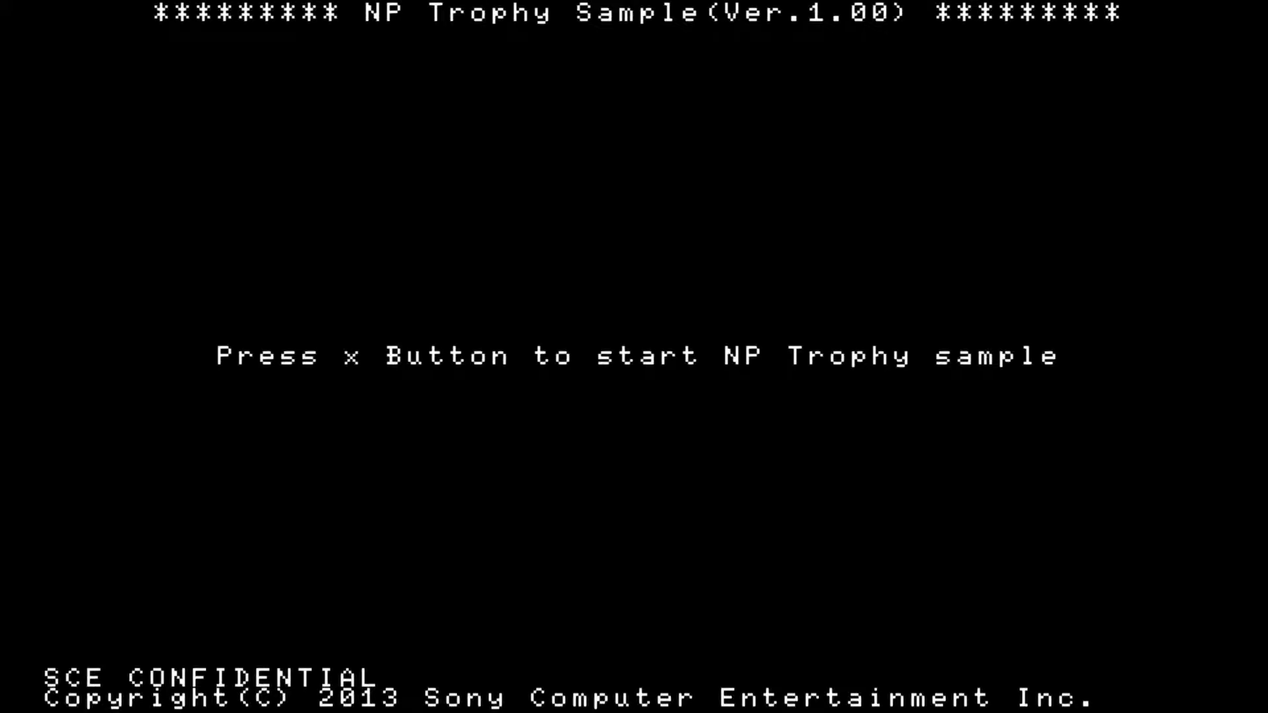
# Start NP Trophy Sample and open its trophy list.
pyautogui.press('Return')
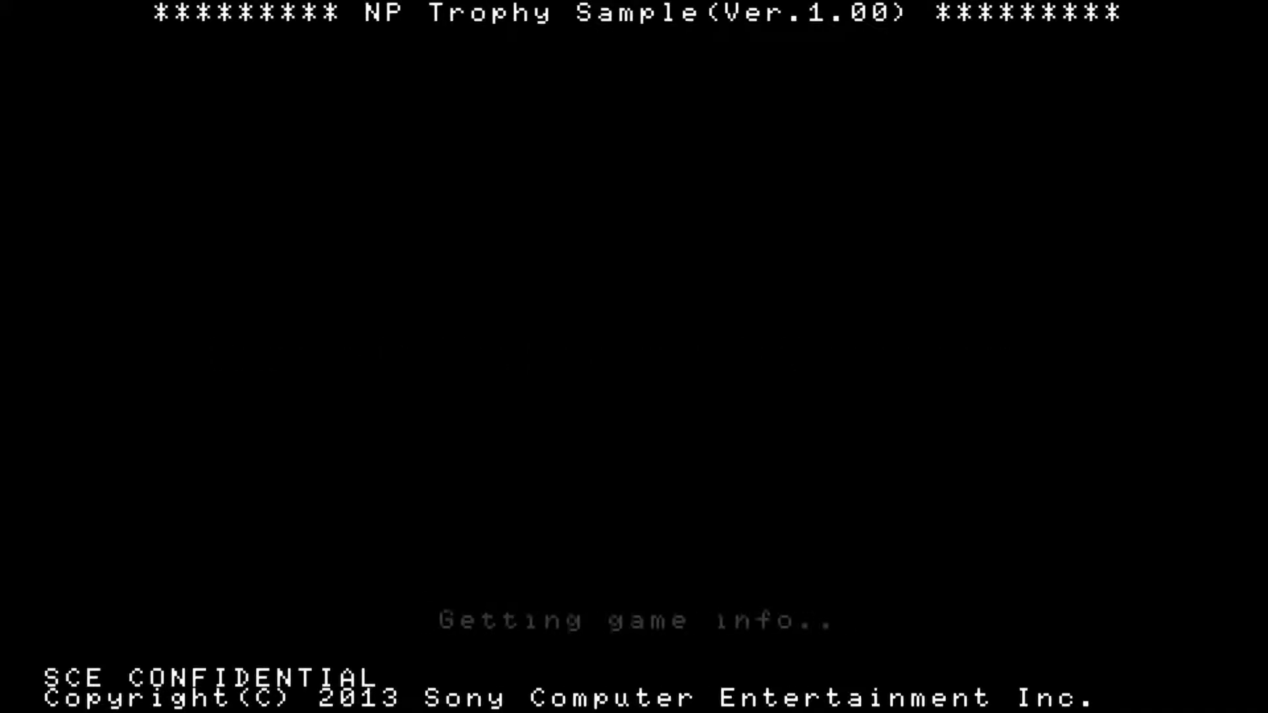
pyautogui.press('Return')
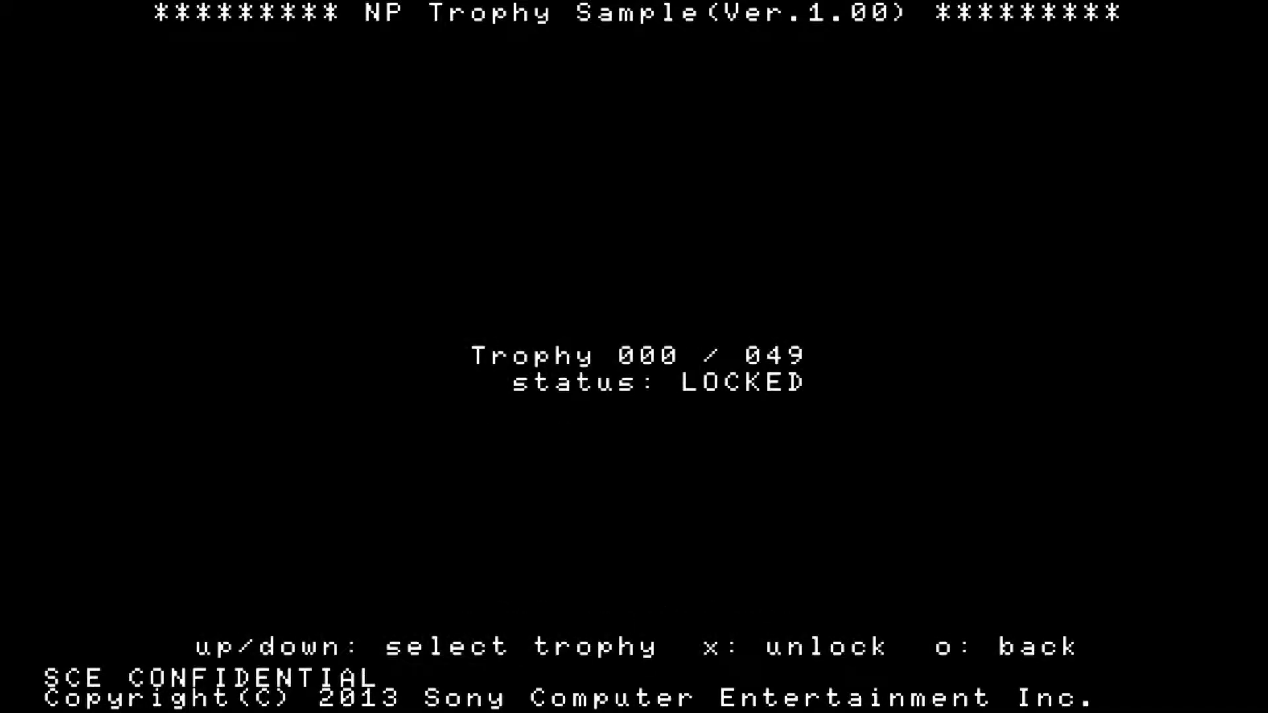
pyautogui.press('Down')
pyautogui.press('Escape')
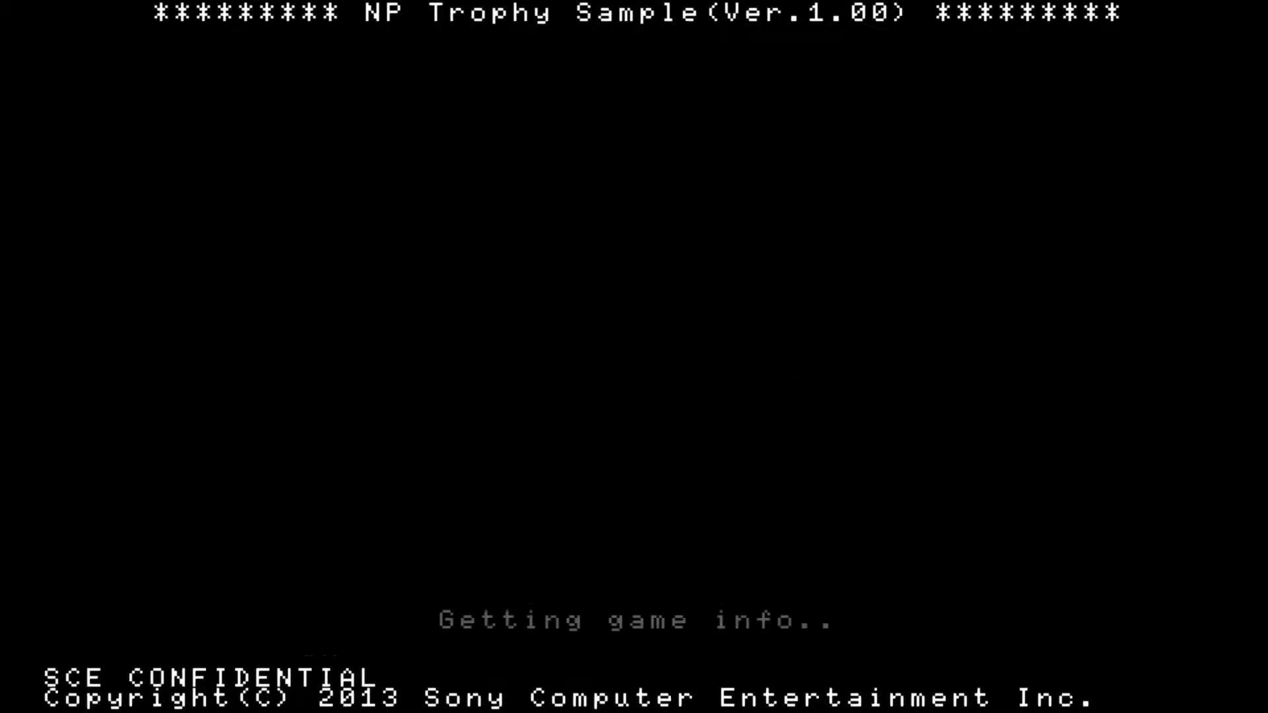
pyautogui.press('Return')
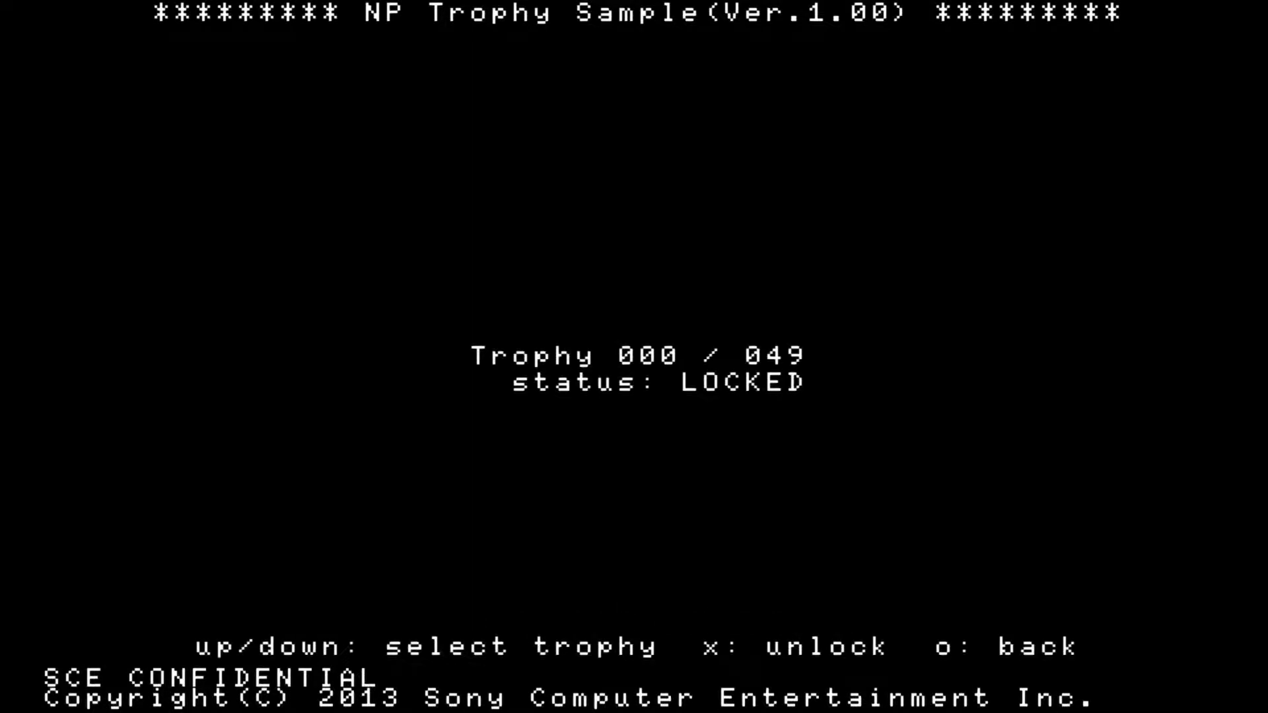
# Unlock trophies 001 through 004 in the trophy list.
pyautogui.press('Down')
pyautogui.press('Up')
pyautogui.press('Down')
pyautogui.press('Down')
pyautogui.press('Up')
pyautogui.press('Return')
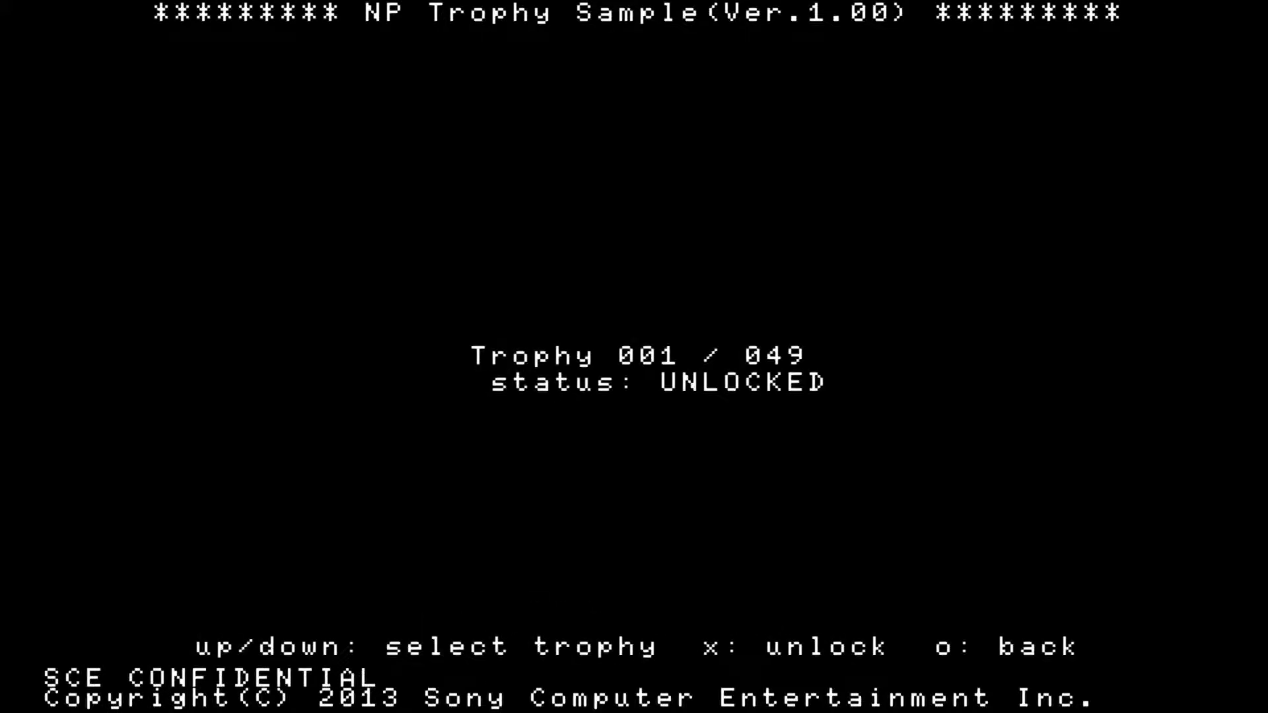
pyautogui.press('Down')
pyautogui.press('Down')
pyautogui.press('Return')
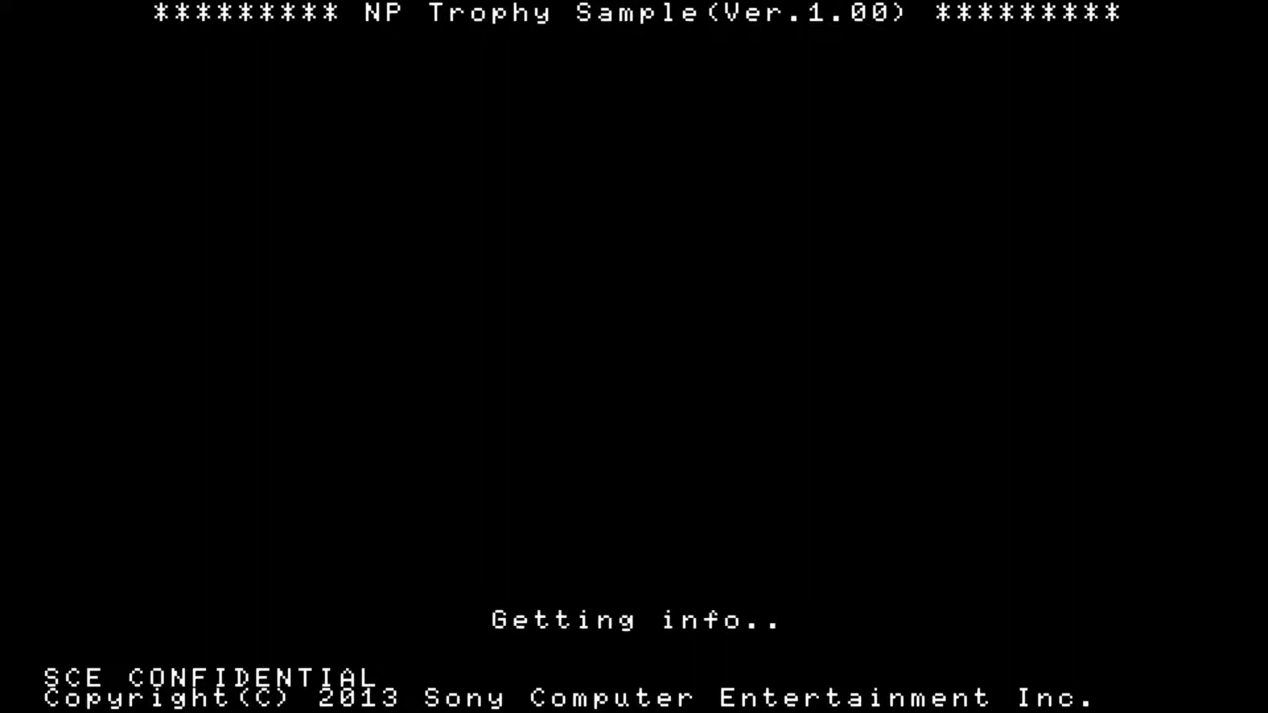
# Unlock trophies 005 through 007.
pyautogui.press('Down')
pyautogui.press('Return')
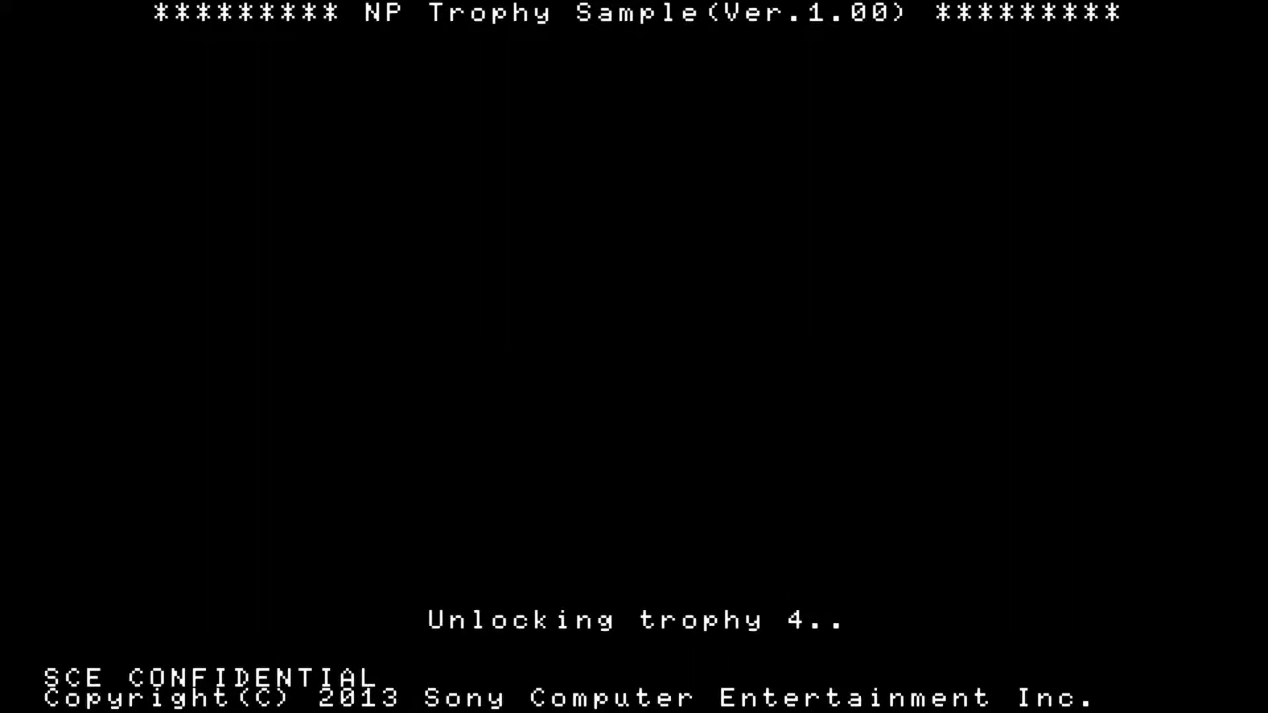
pyautogui.press('Down')
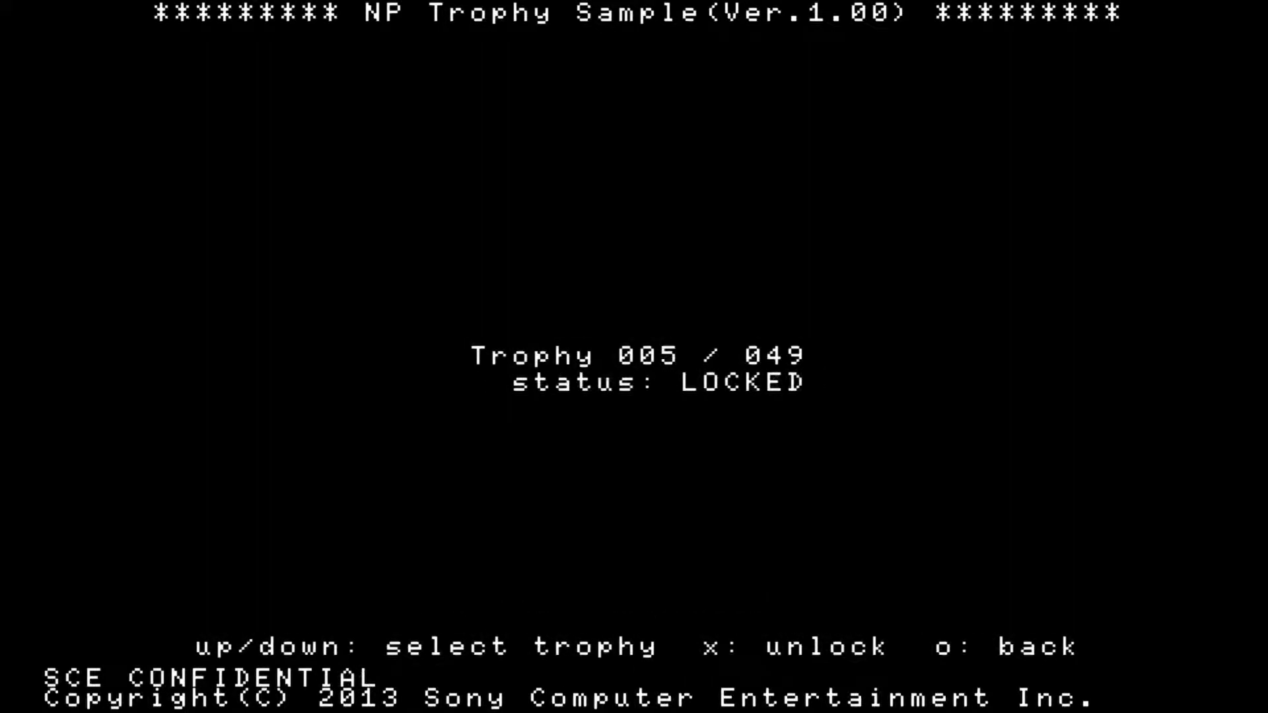
pyautogui.press('Return')
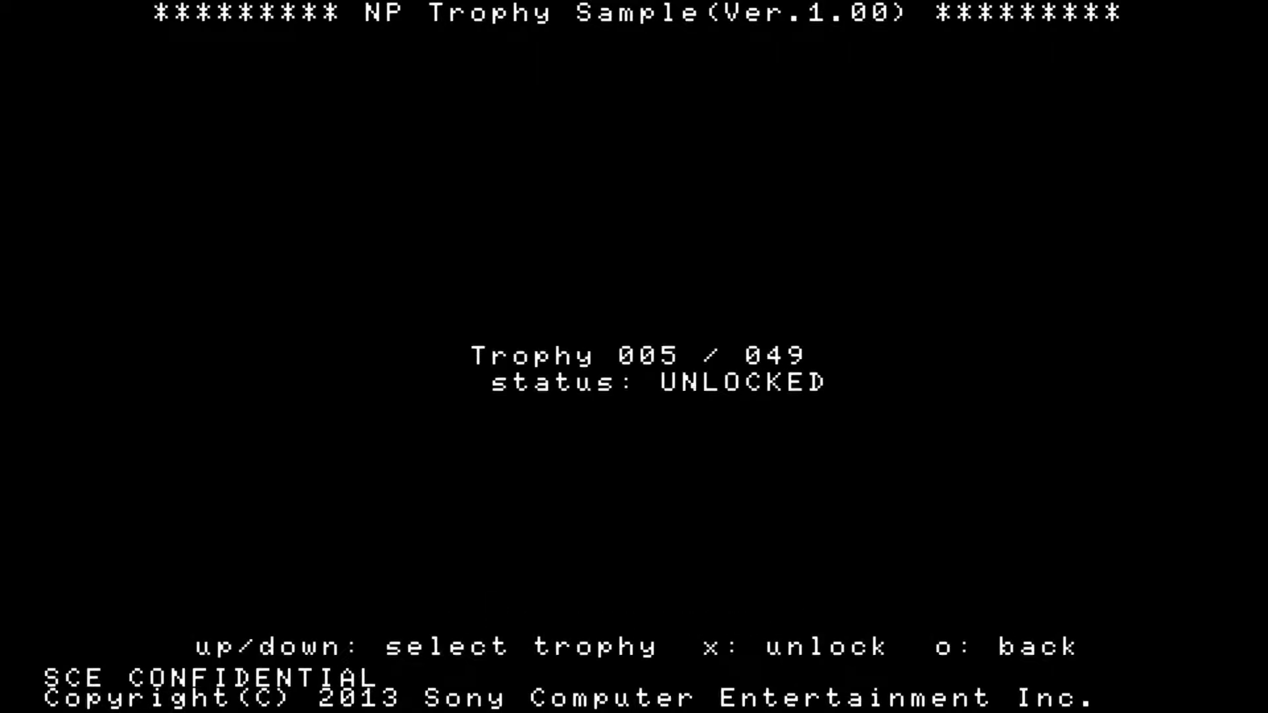
pyautogui.press('Down')
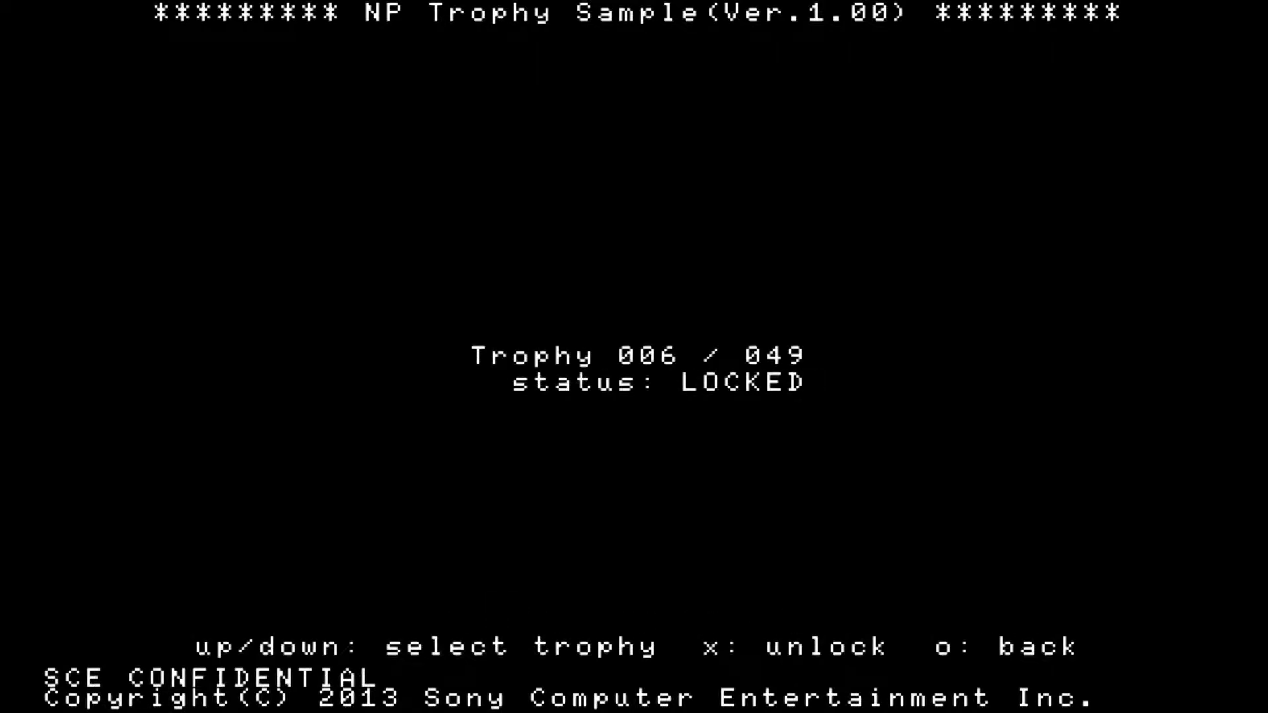
pyautogui.press('Return')
pyautogui.press('Down')
pyautogui.press('Return')
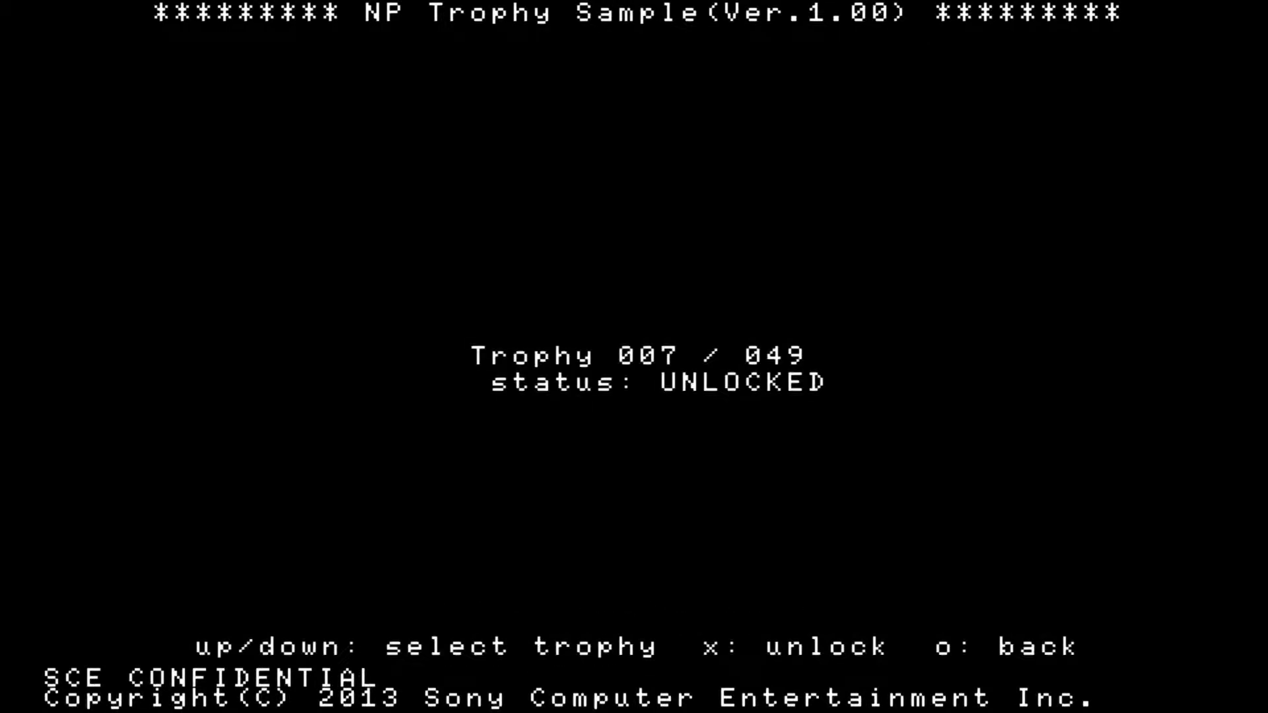
# Check the earned-trophy notifications, then resume the sample and unlock trophy 008.
pyautogui.press('super')
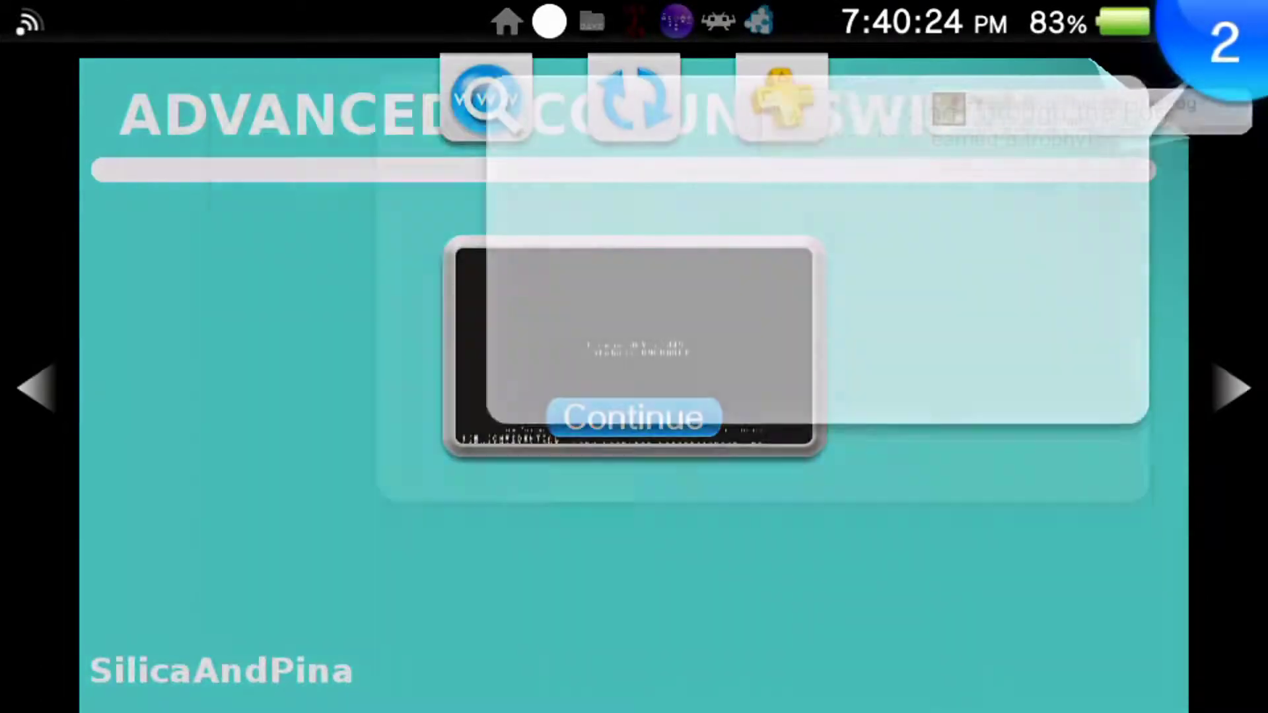
pyautogui.press('Escape')
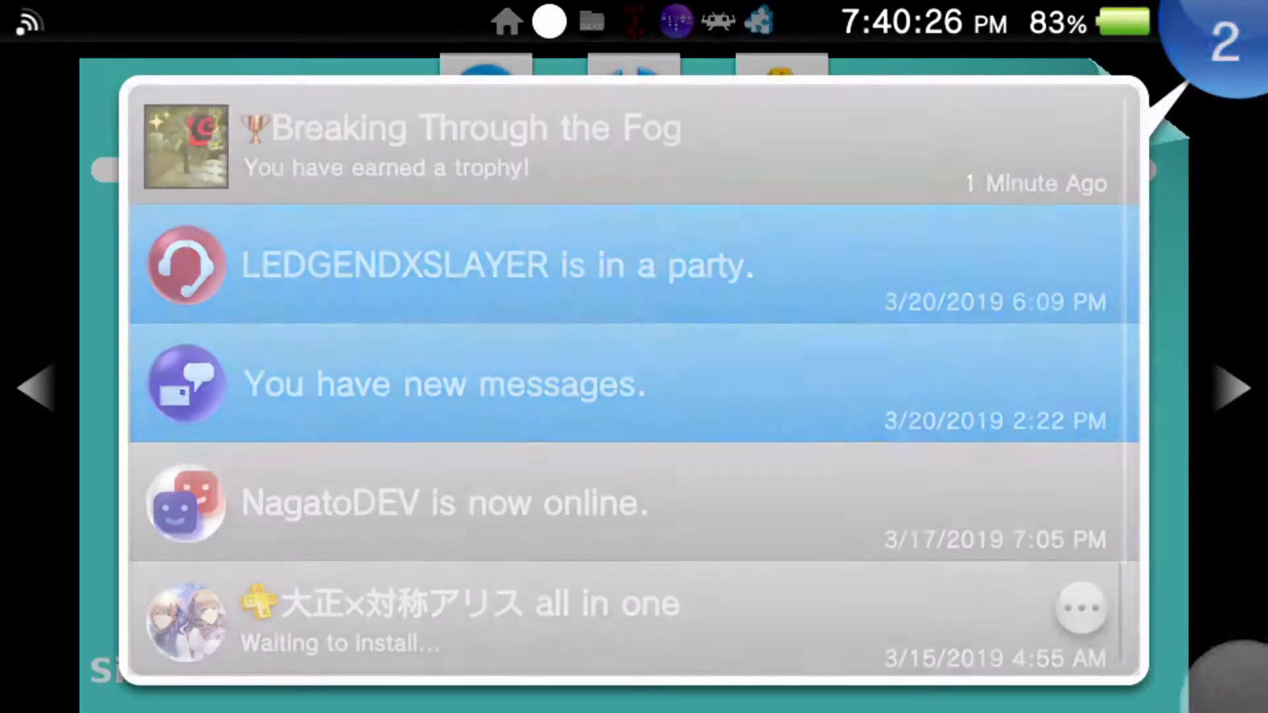
pyautogui.press('Return')
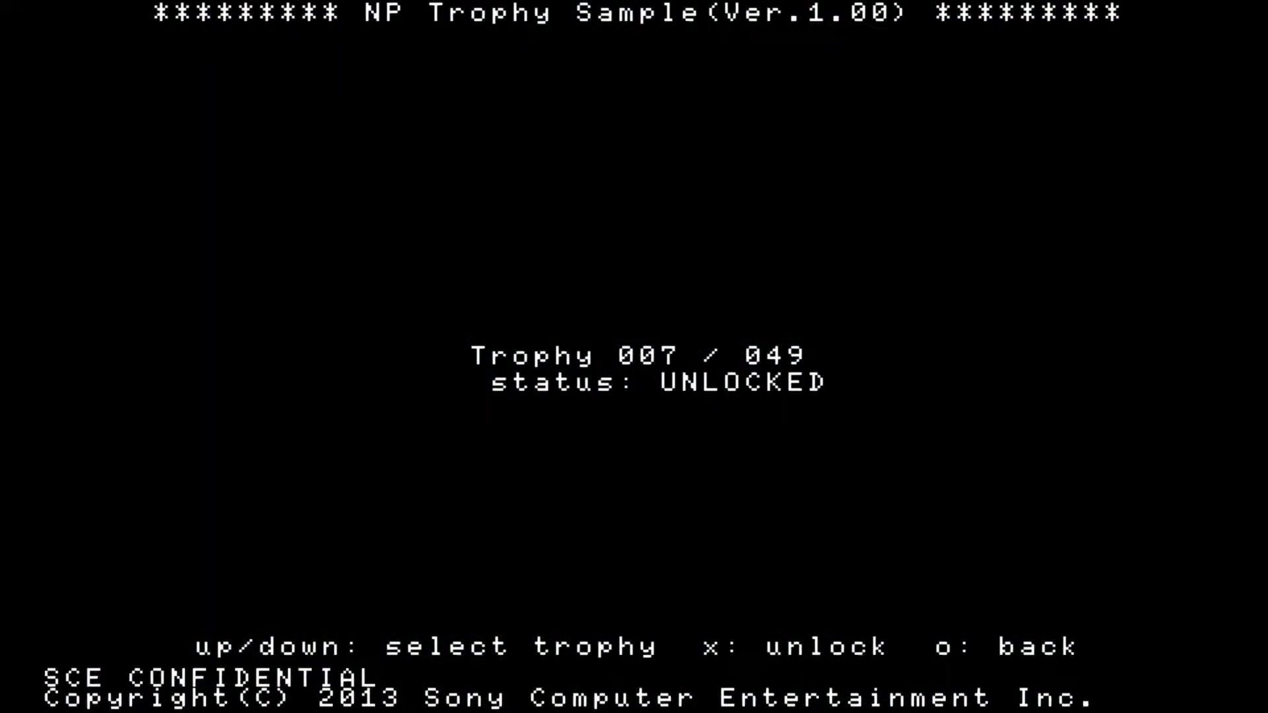
pyautogui.press('Down')
pyautogui.press('x')
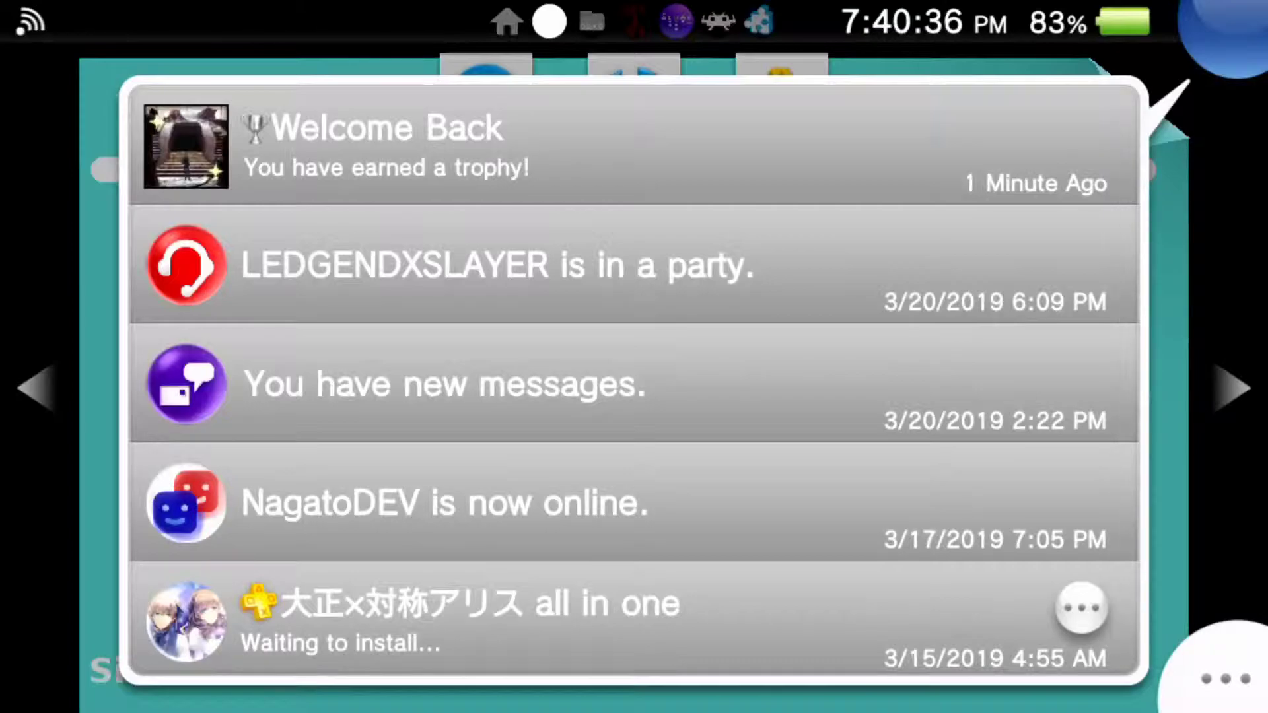
# Dismiss notifications, unlock trophies 009, 010 and 011, then return to the home screen.
pyautogui.press('super')
pyautogui.press('Return')
pyautogui.press('Down')
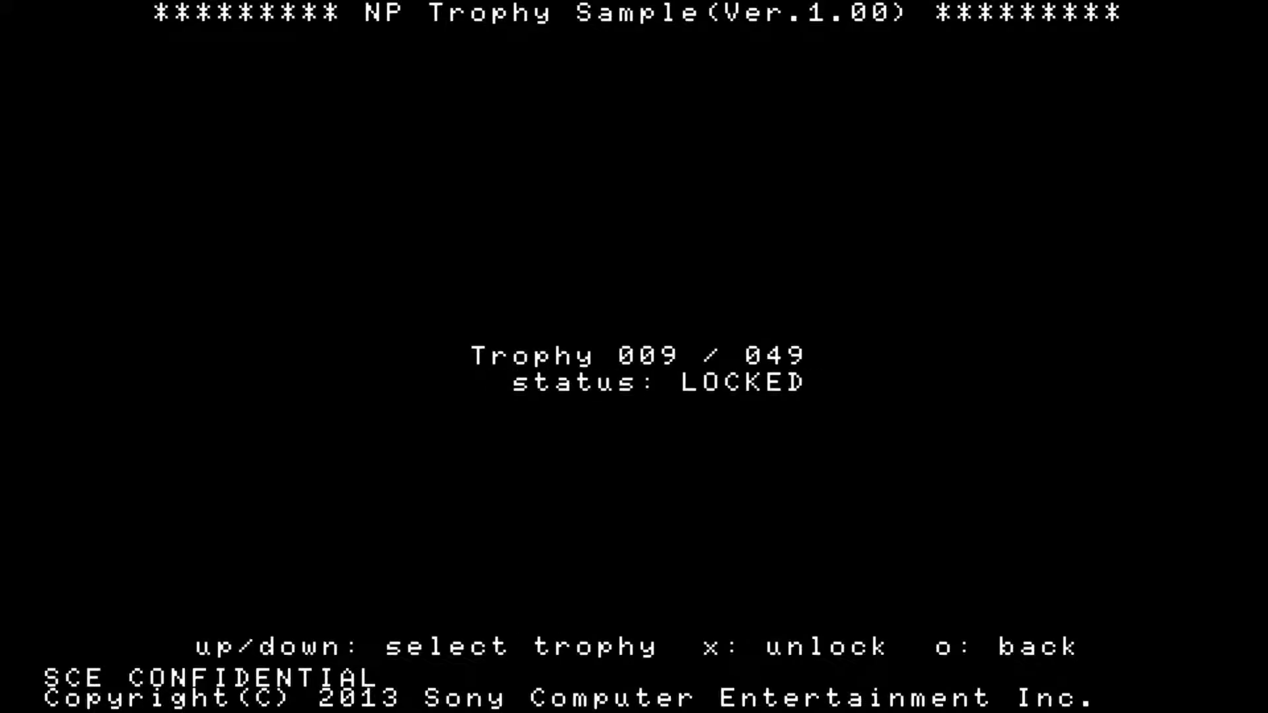
pyautogui.press('x')
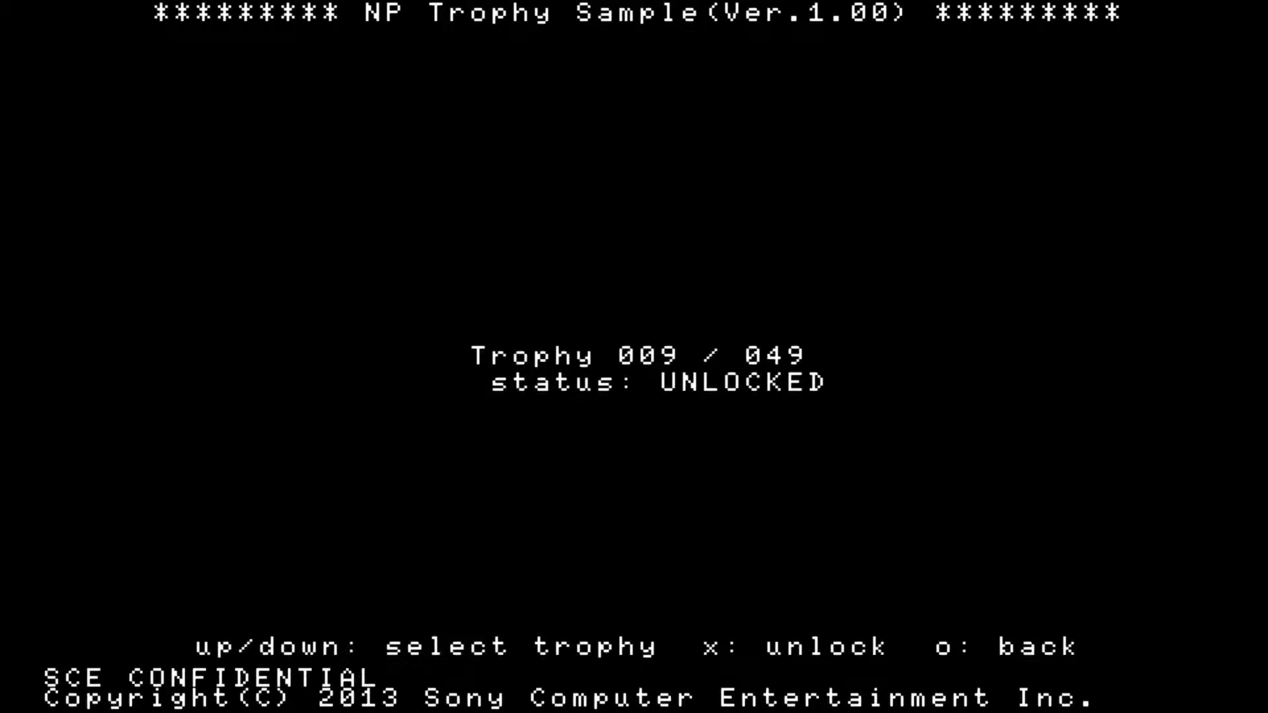
pyautogui.press('Down')
pyautogui.press('x')
pyautogui.press('Down')
pyautogui.press('x')
pyautogui.press('super')
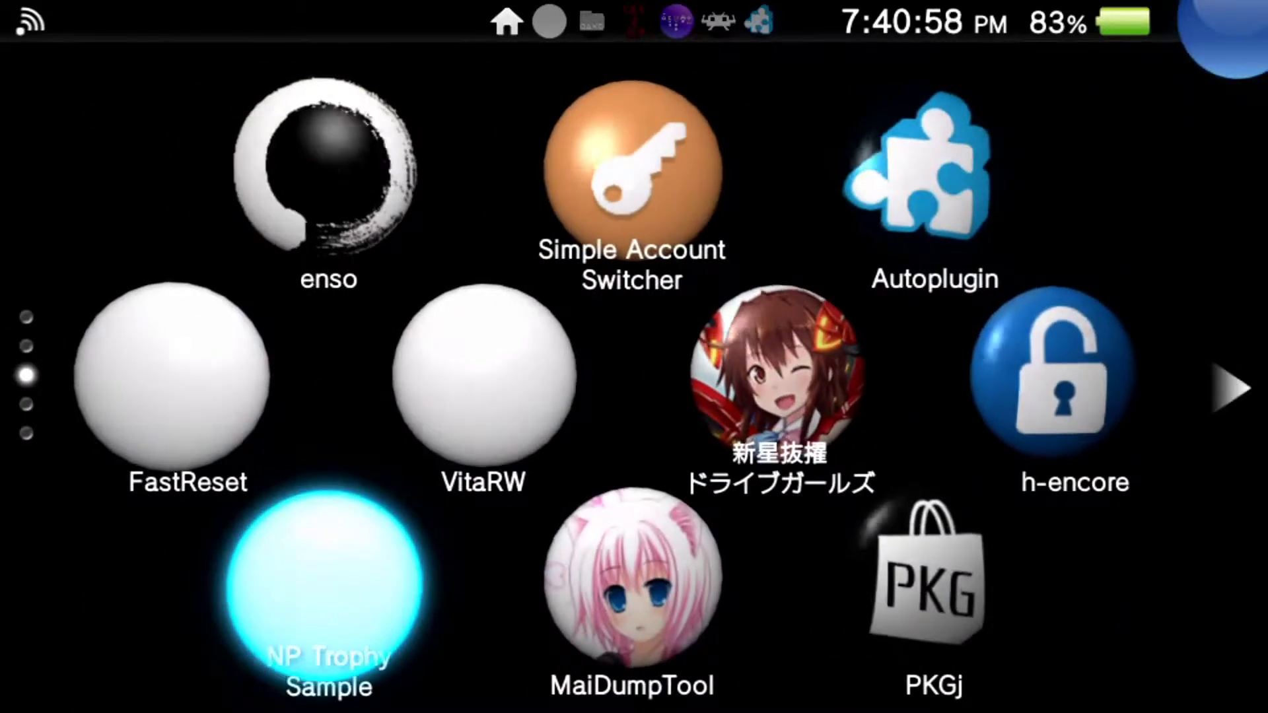
# Go to the first home page and launch the Trophies app from its bubble.
pyautogui.press('Up')
pyautogui.press('Up')
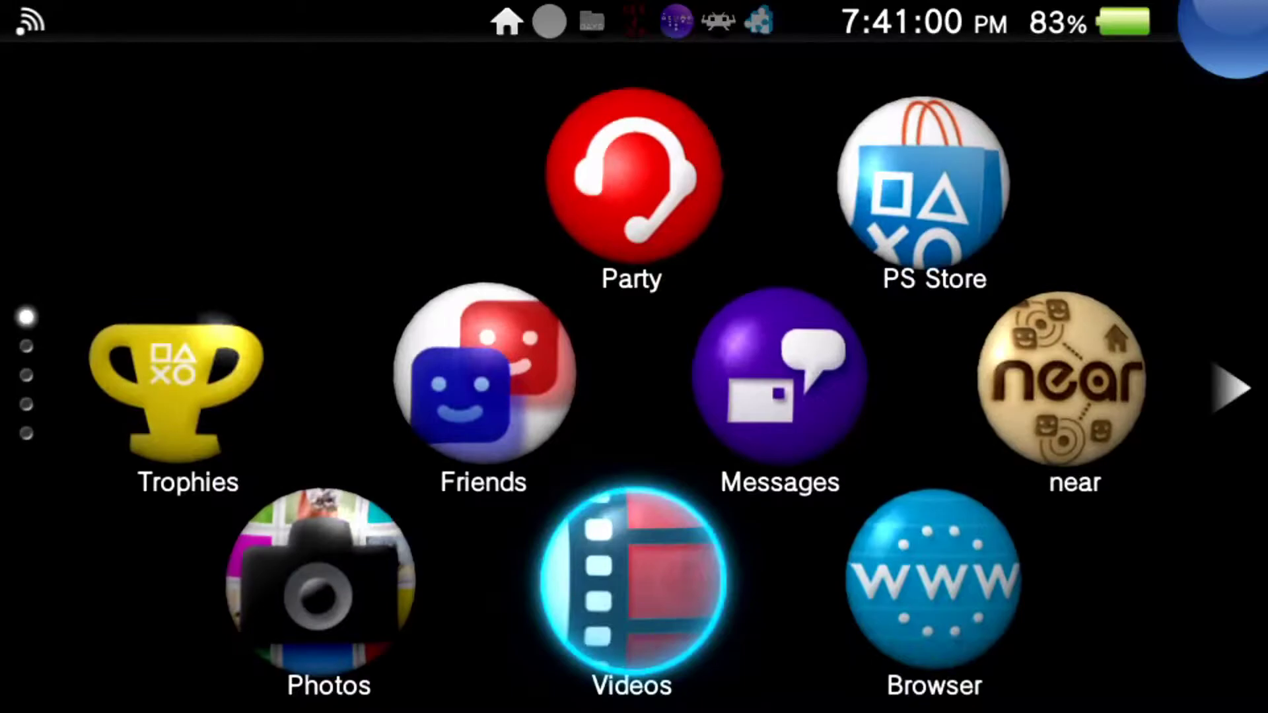
pyautogui.press('Left')
pyautogui.press('Up')
pyautogui.press('Down')
pyautogui.press('Left')
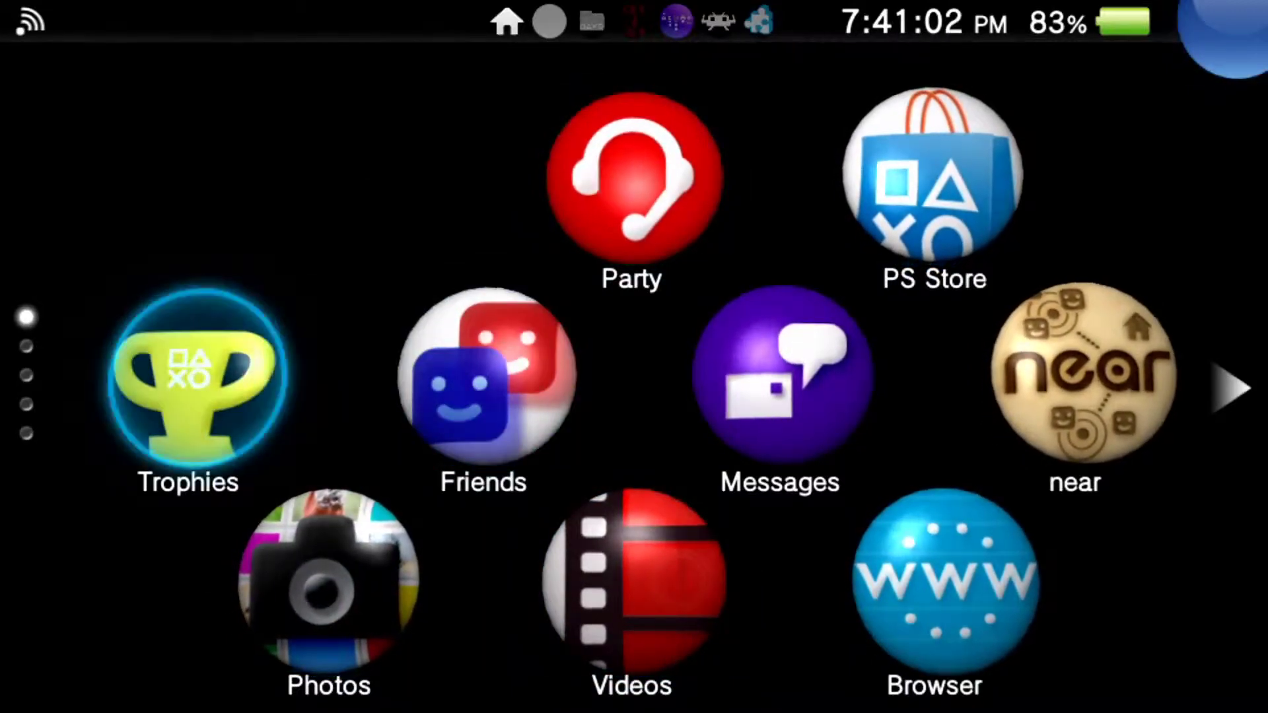
pyautogui.press('Return')
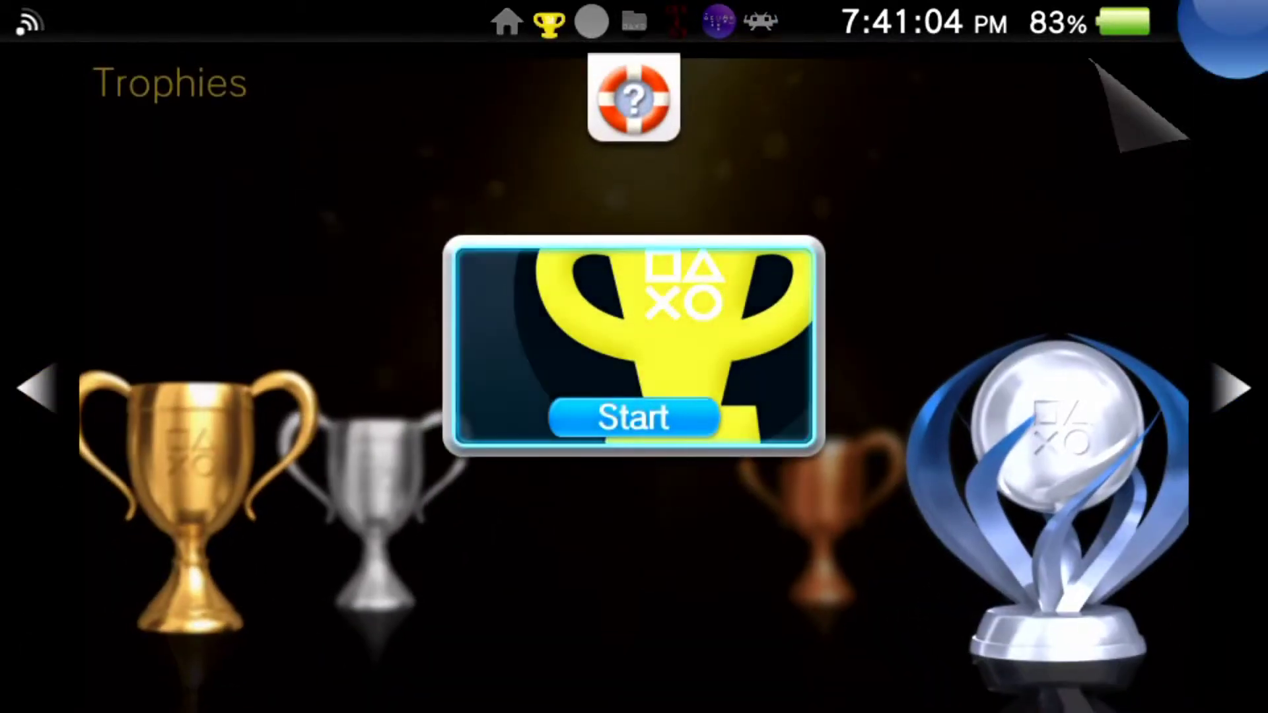